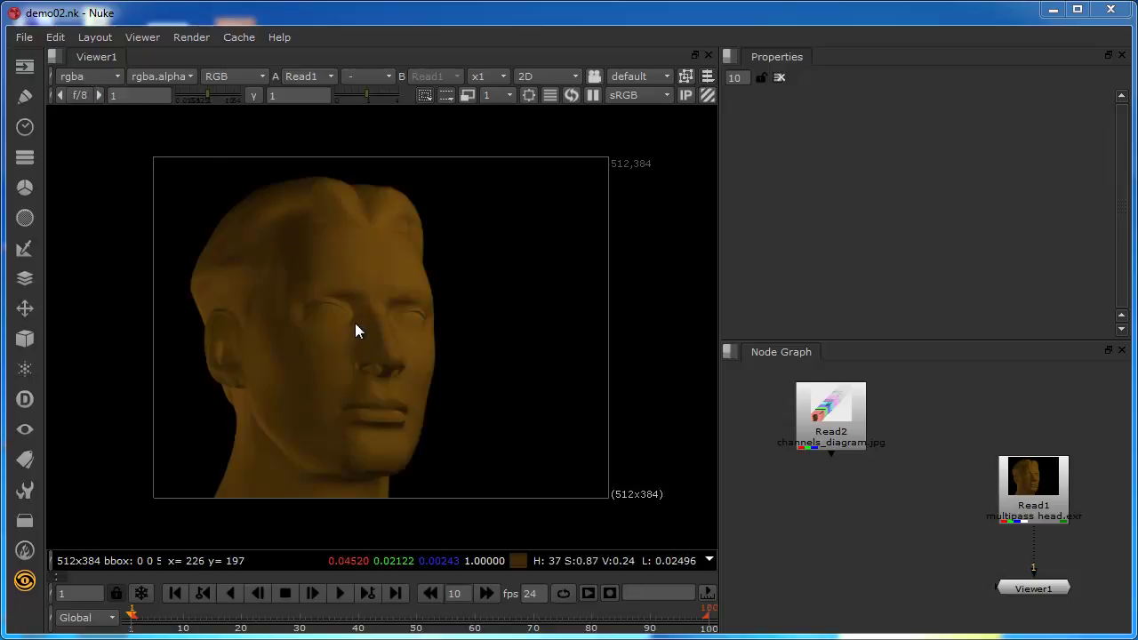
Step: Disconnect Viewer1 and delete the LayerContactSheet1 node and the Read2 channels diagram node
click(1032, 489)
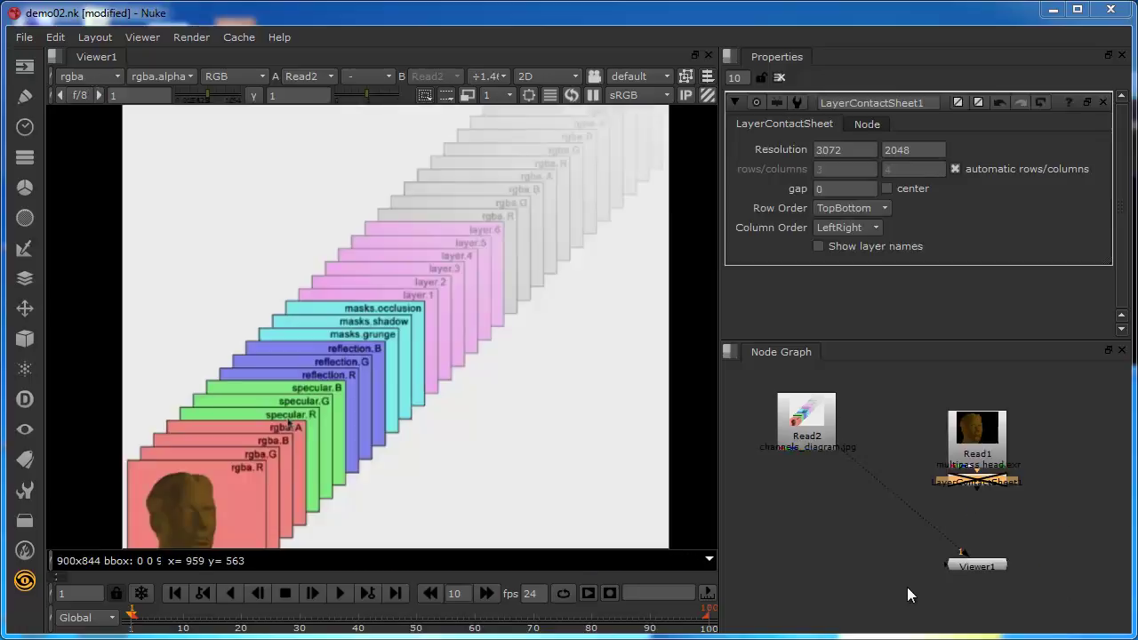
drag(963, 553, 935, 528)
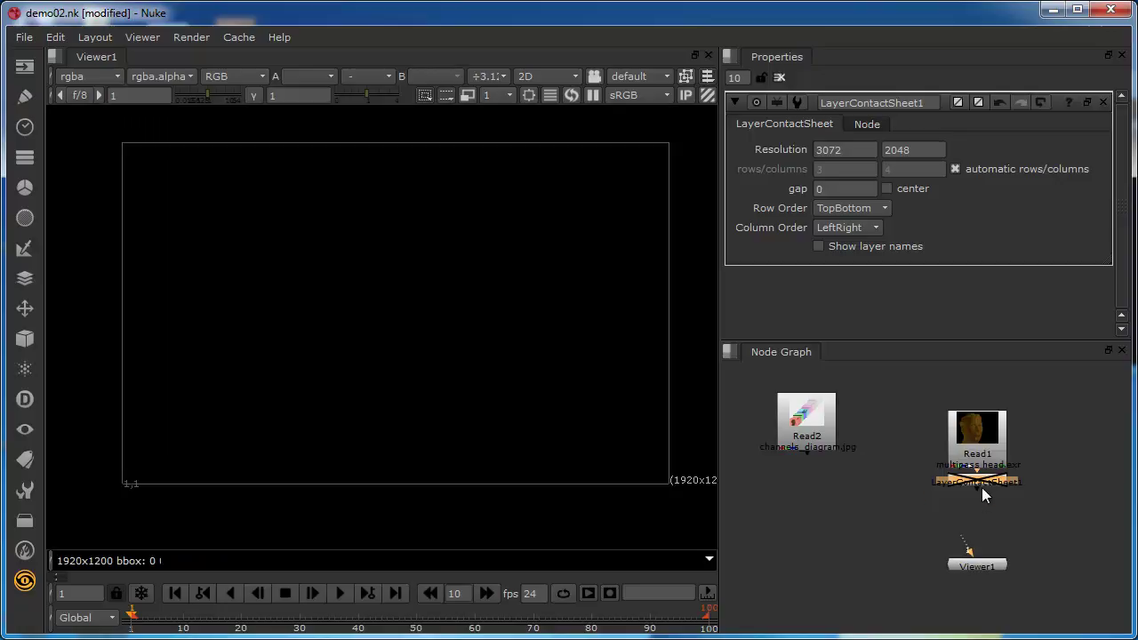
key(Delete)
click(807, 418)
key(Delete)
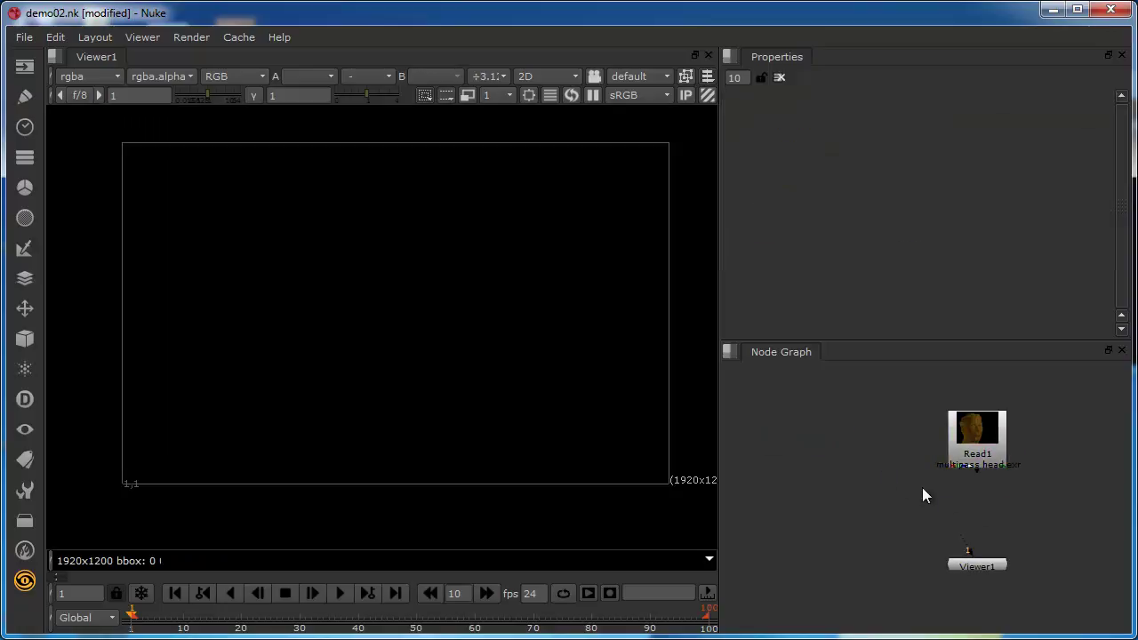
Step: Connect Viewer1 to the Read1 multipass head node and place the viewer node closer beneath it
drag(966, 550, 977, 440)
drag(968, 567, 967, 533)
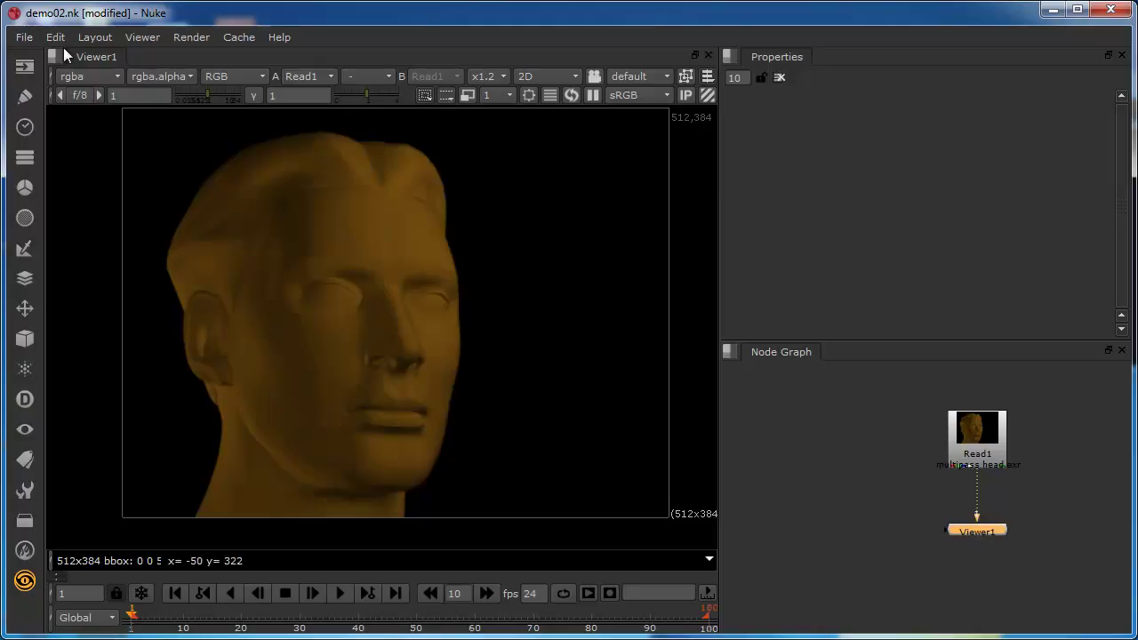
click(73, 75)
click(211, 86)
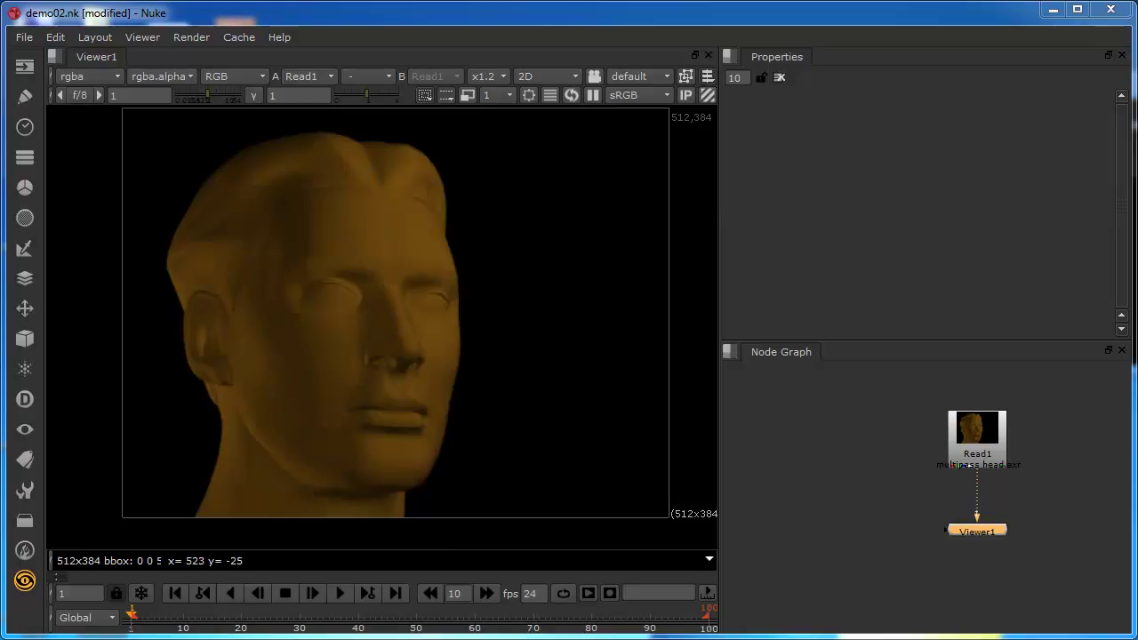
click(249, 76)
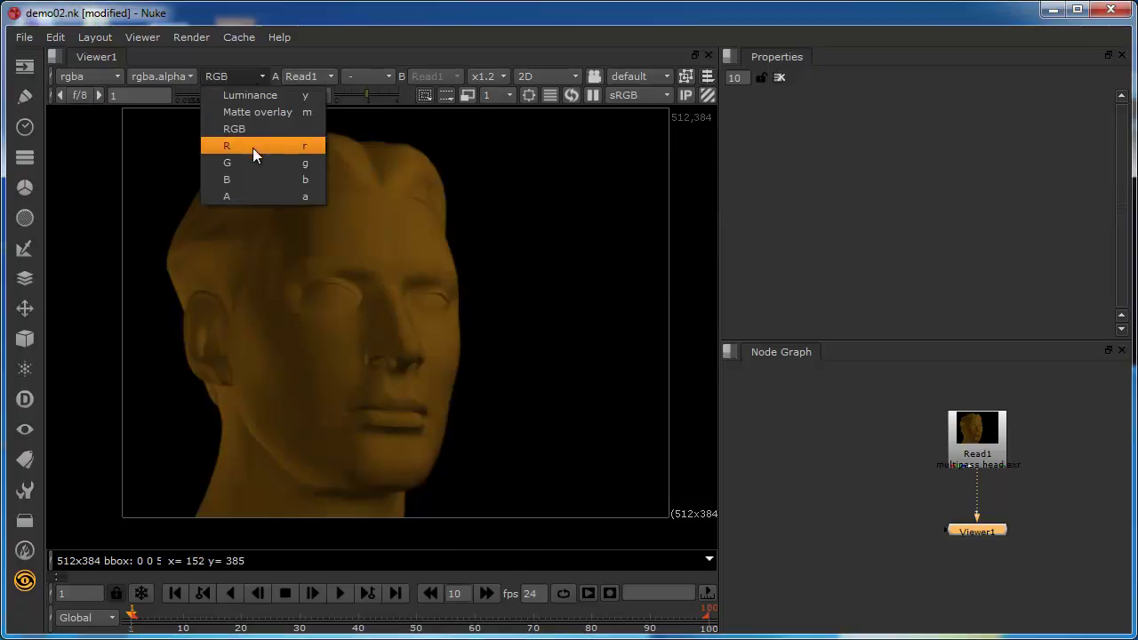
Step: Show the reflection layer in the viewer, inspect its R, G, B and A channels one by one, and return to RGB
click(93, 78)
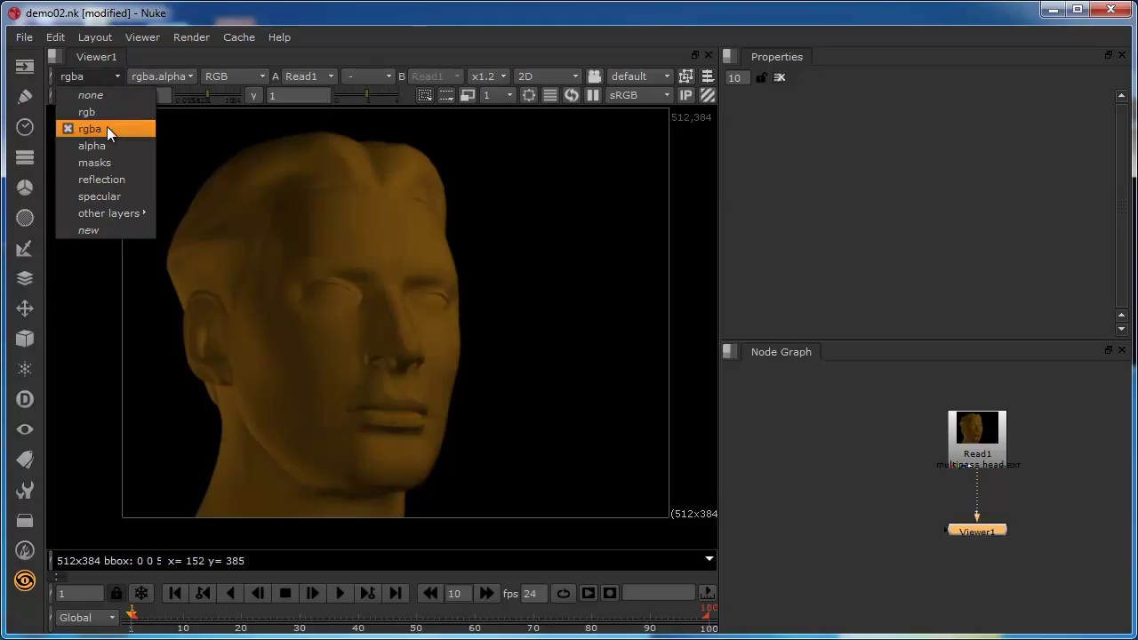
click(109, 176)
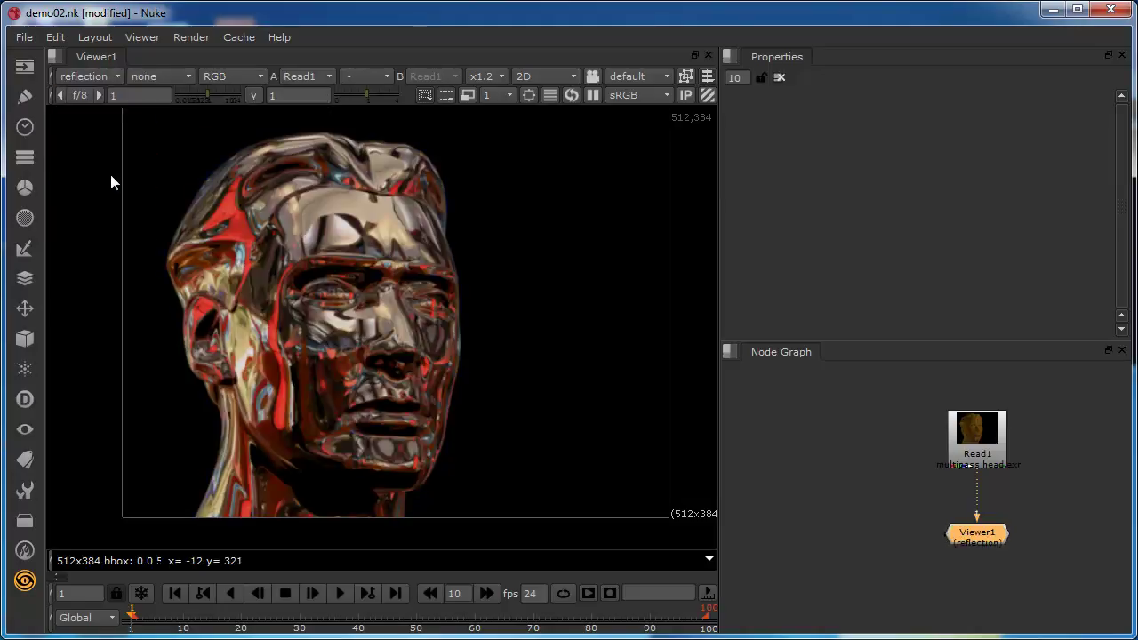
click(233, 77)
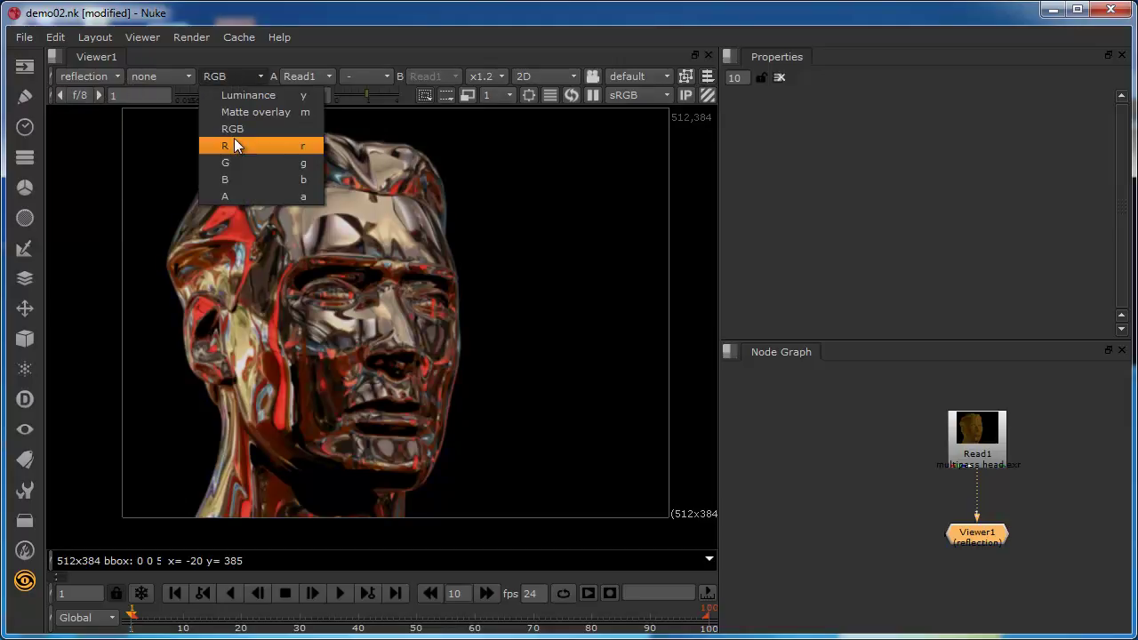
click(234, 139)
click(222, 80)
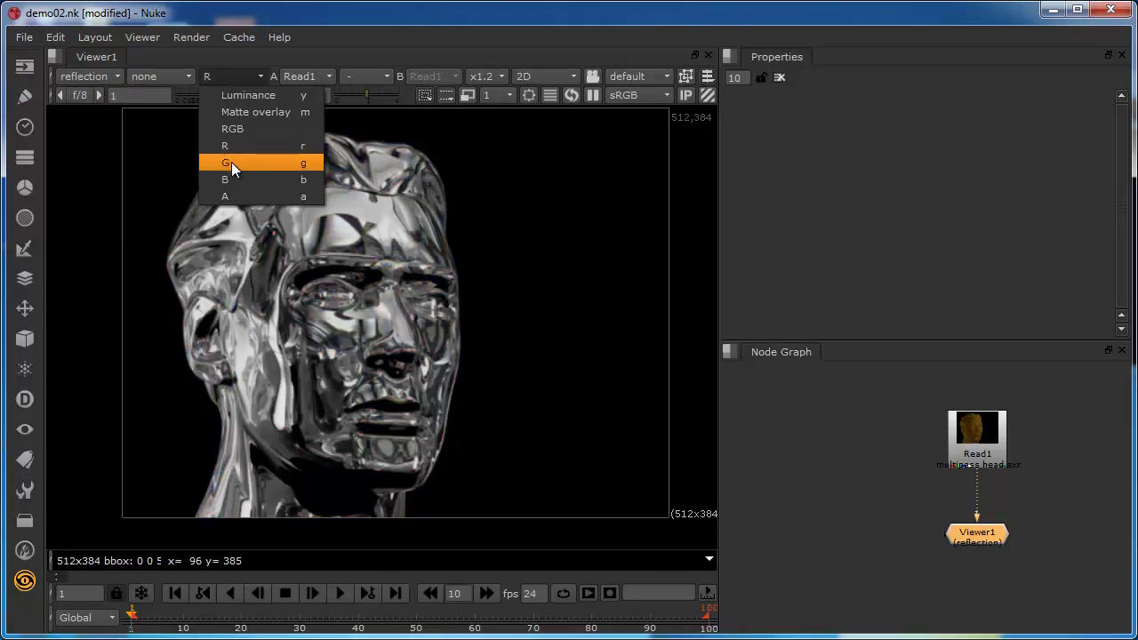
click(232, 163)
click(232, 75)
click(229, 180)
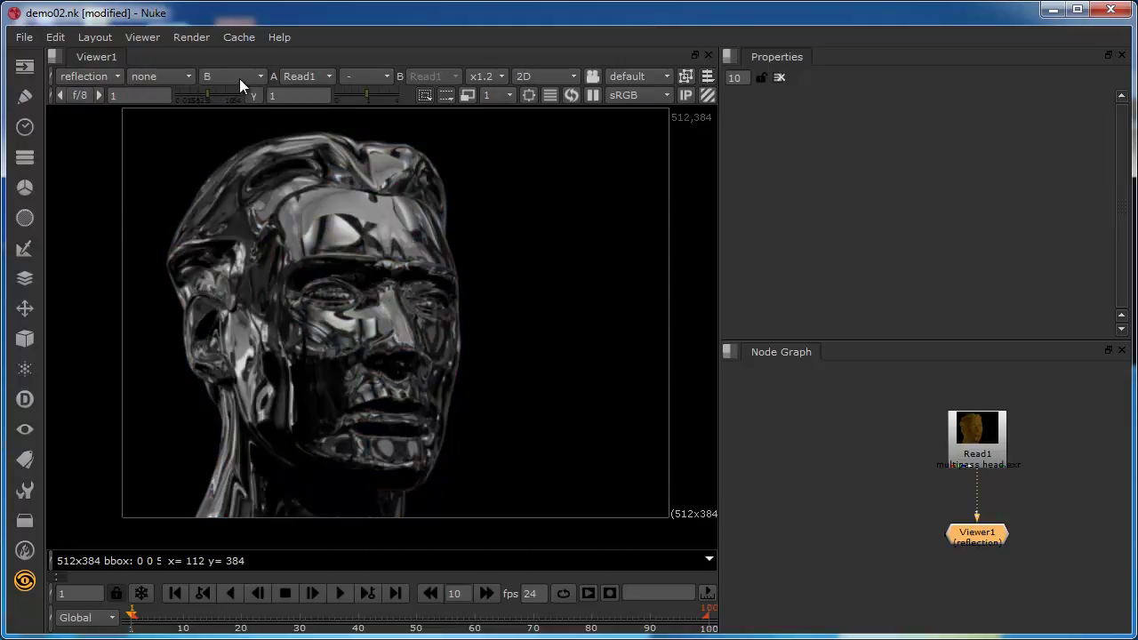
click(239, 78)
click(242, 194)
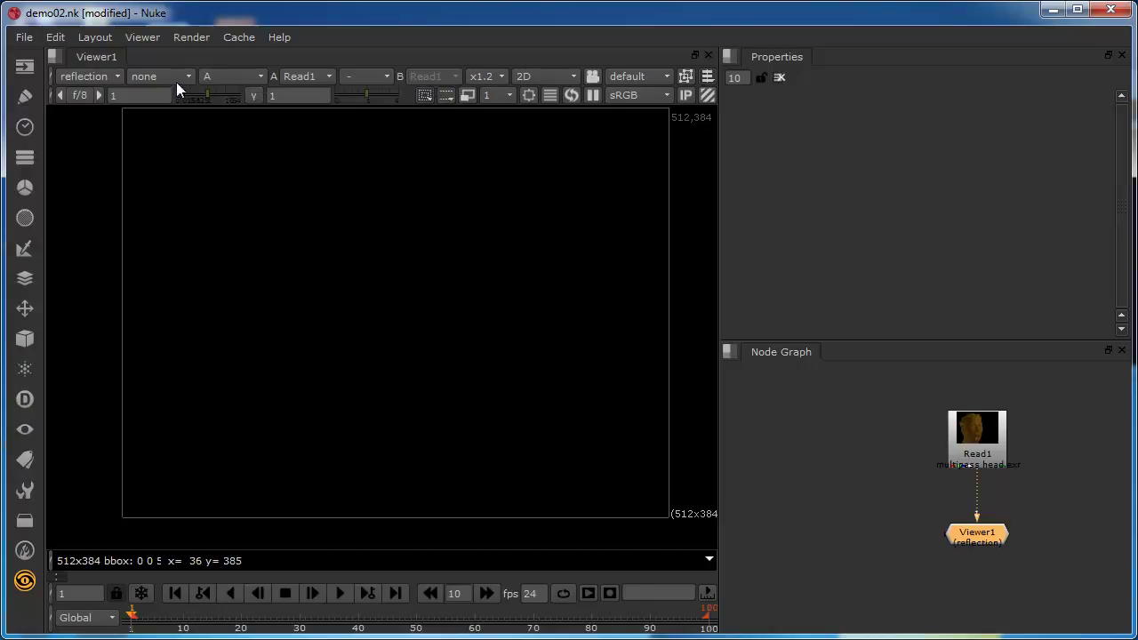
click(227, 76)
click(237, 126)
Step: Show the specular layer in the viewer, inspect its R, G, B and A channels individually, and return to RGB
click(98, 78)
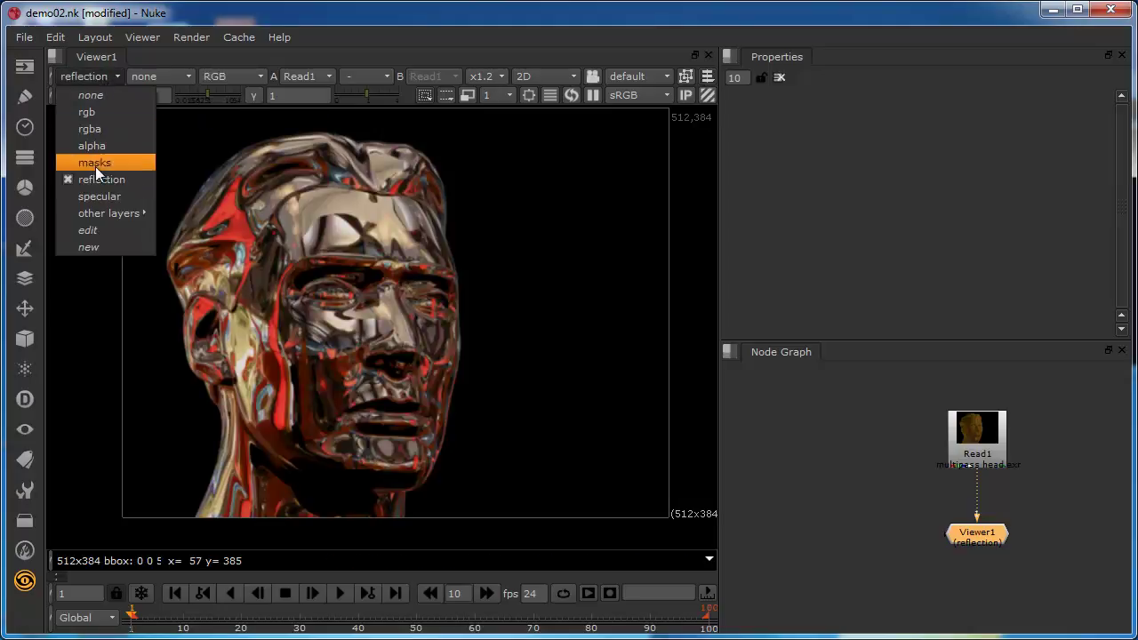
click(99, 198)
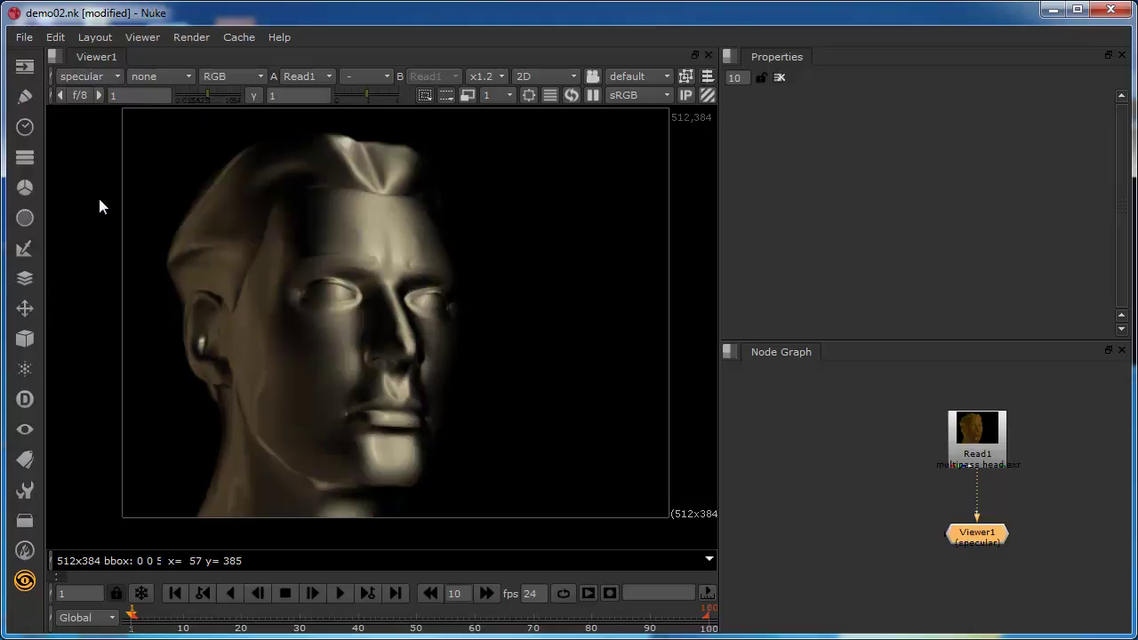
click(234, 85)
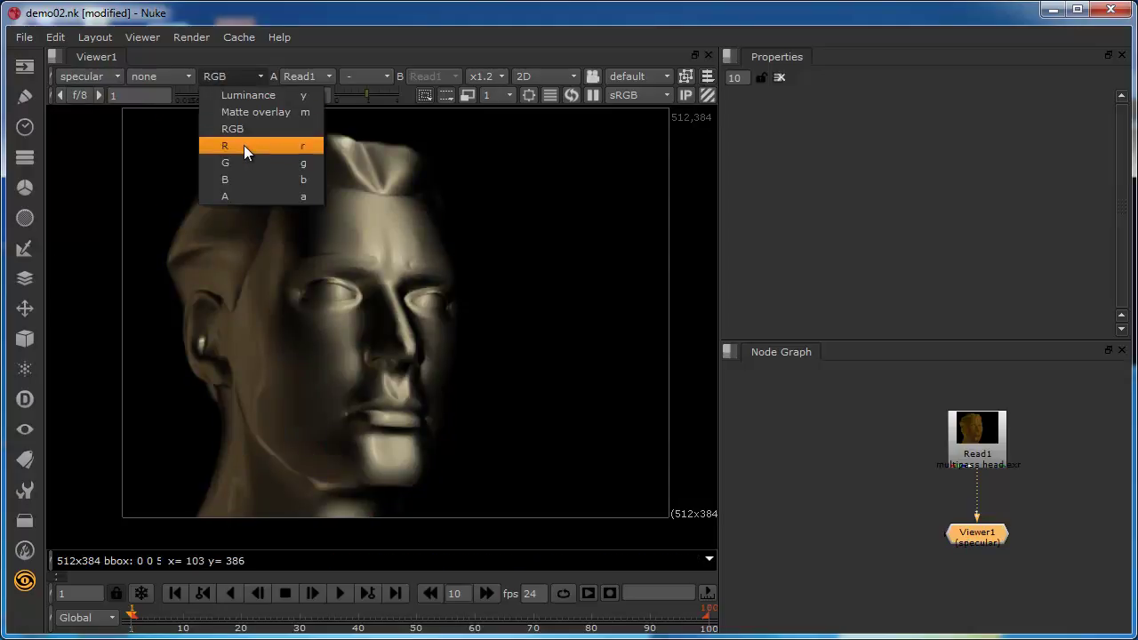
click(244, 145)
click(221, 80)
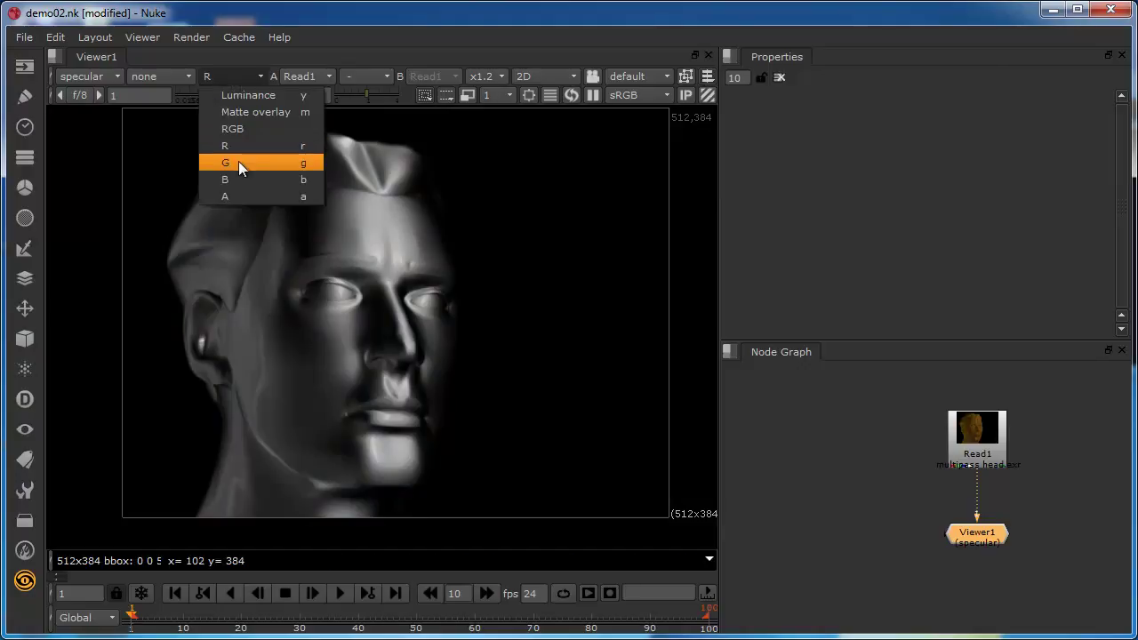
click(239, 161)
click(233, 81)
click(241, 179)
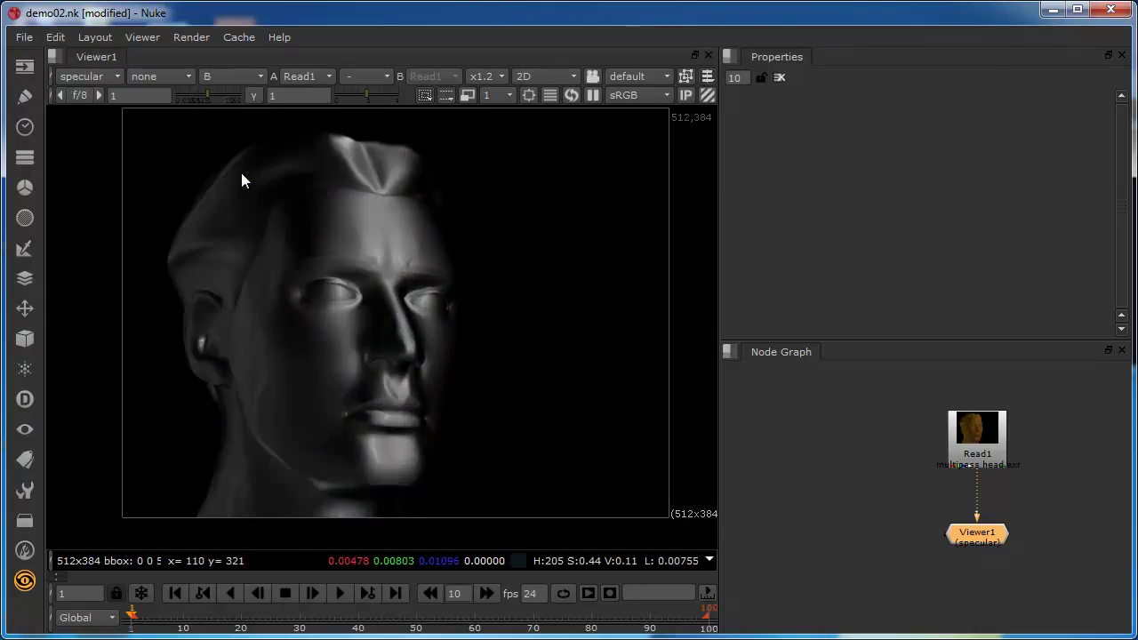
click(223, 75)
click(241, 192)
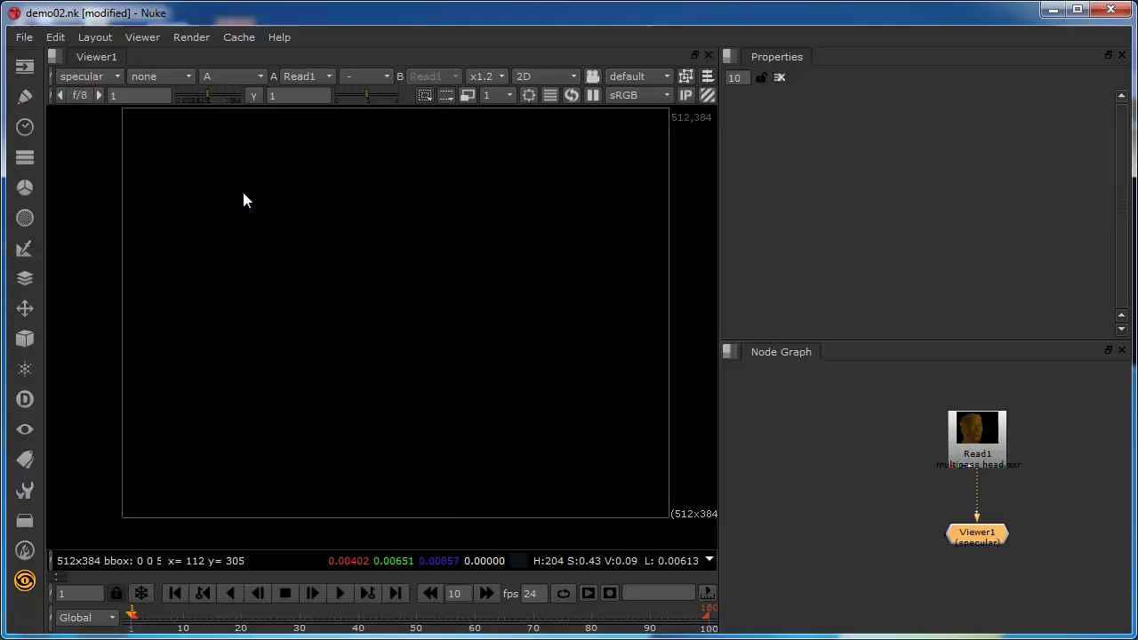
click(226, 77)
click(235, 125)
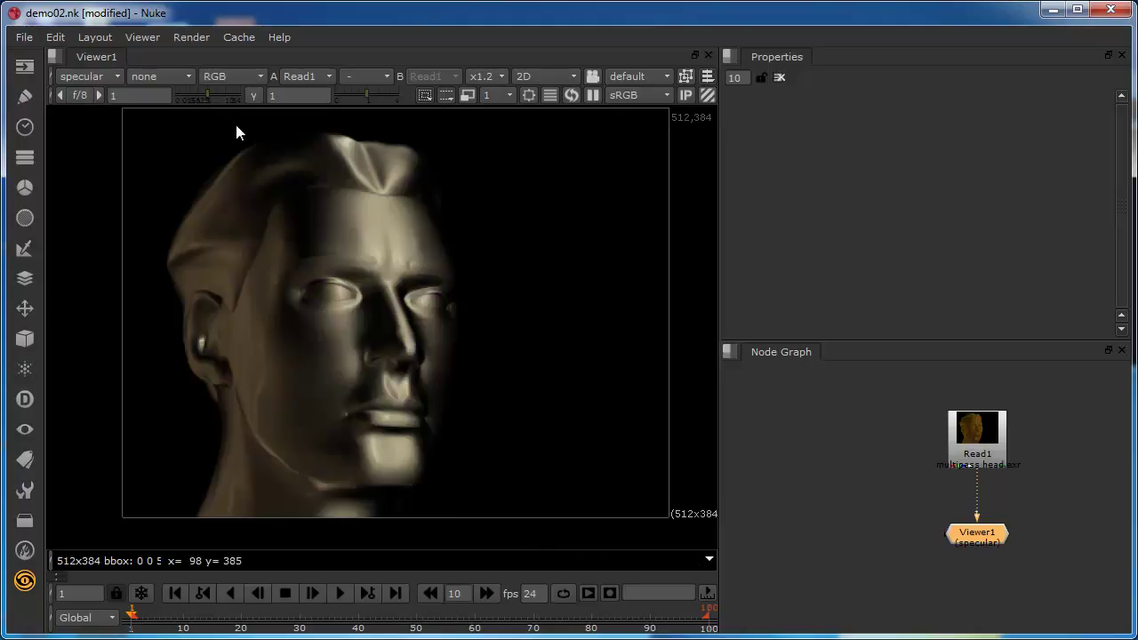
Step: Switch the viewer to the rgba layer, inspect its alpha, red, green and blue channels separately, and return to RGB
click(93, 77)
click(90, 128)
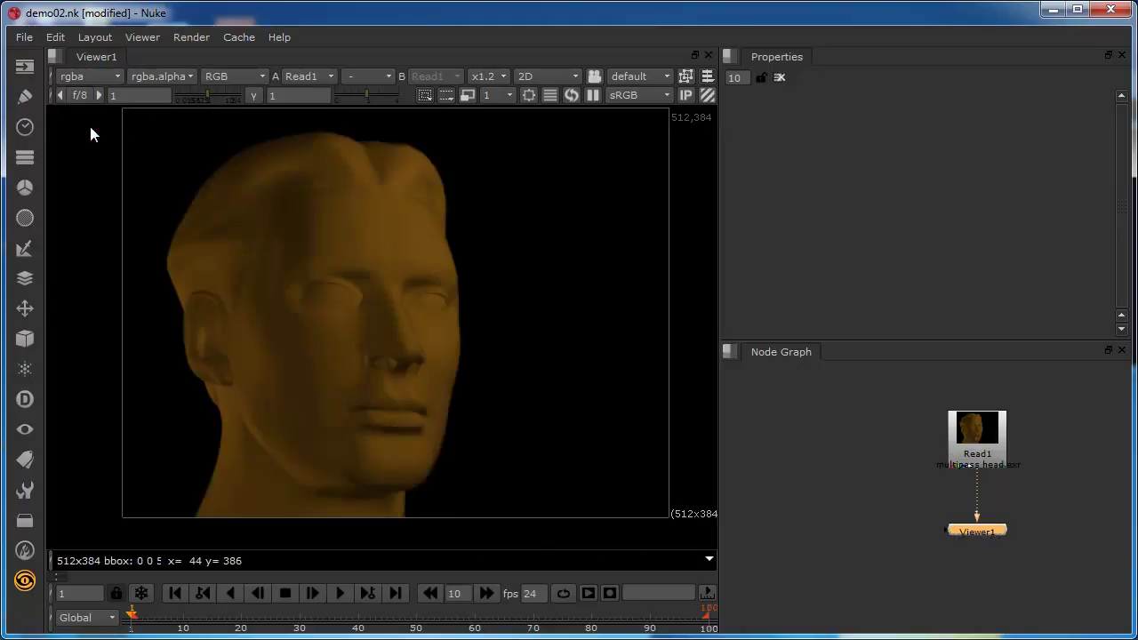
click(242, 83)
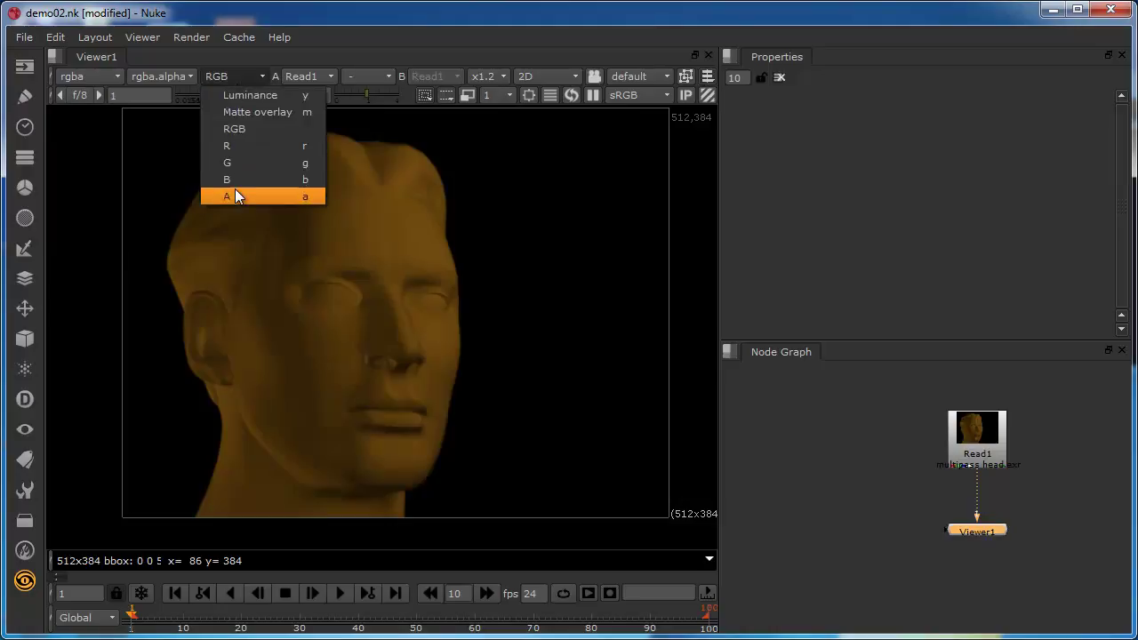
click(235, 189)
click(227, 78)
click(231, 178)
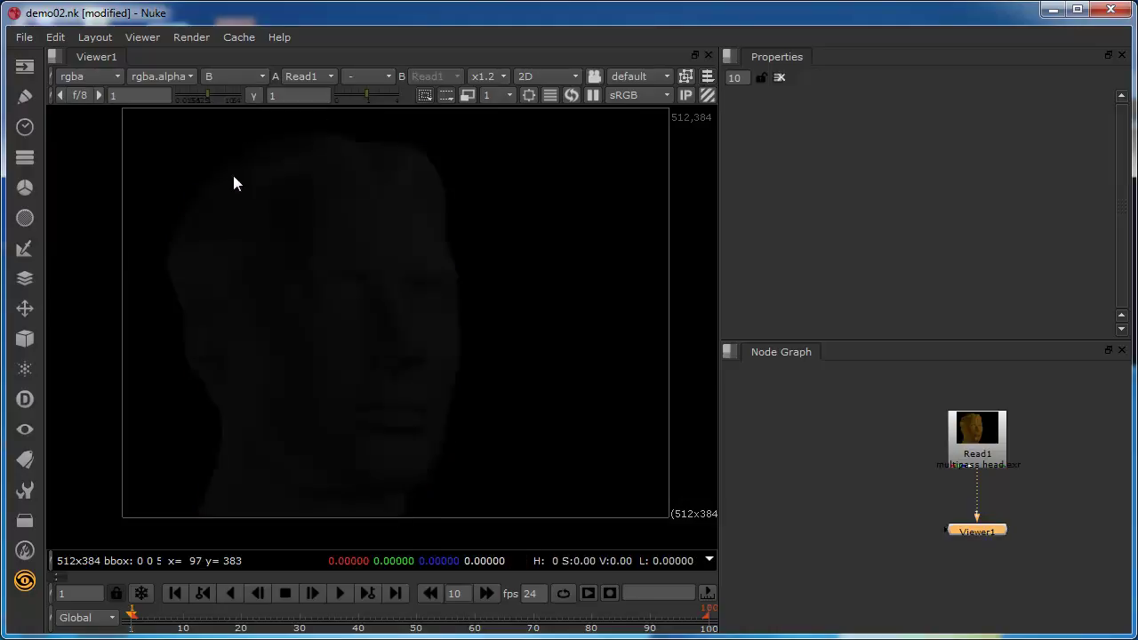
click(229, 75)
click(226, 145)
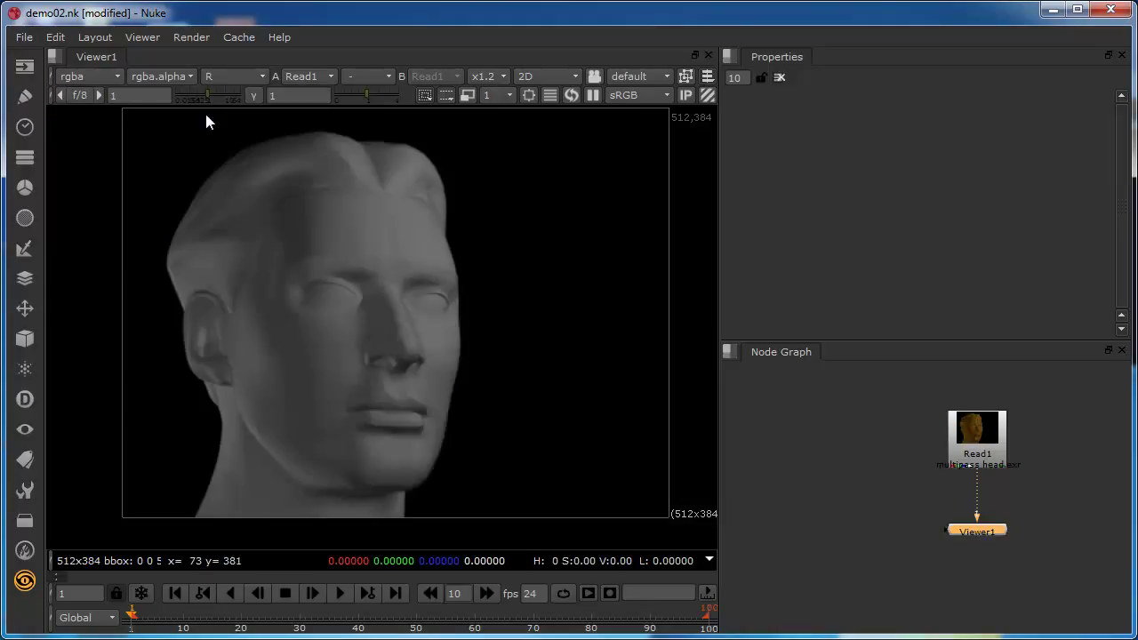
click(229, 76)
click(224, 162)
click(215, 78)
click(236, 179)
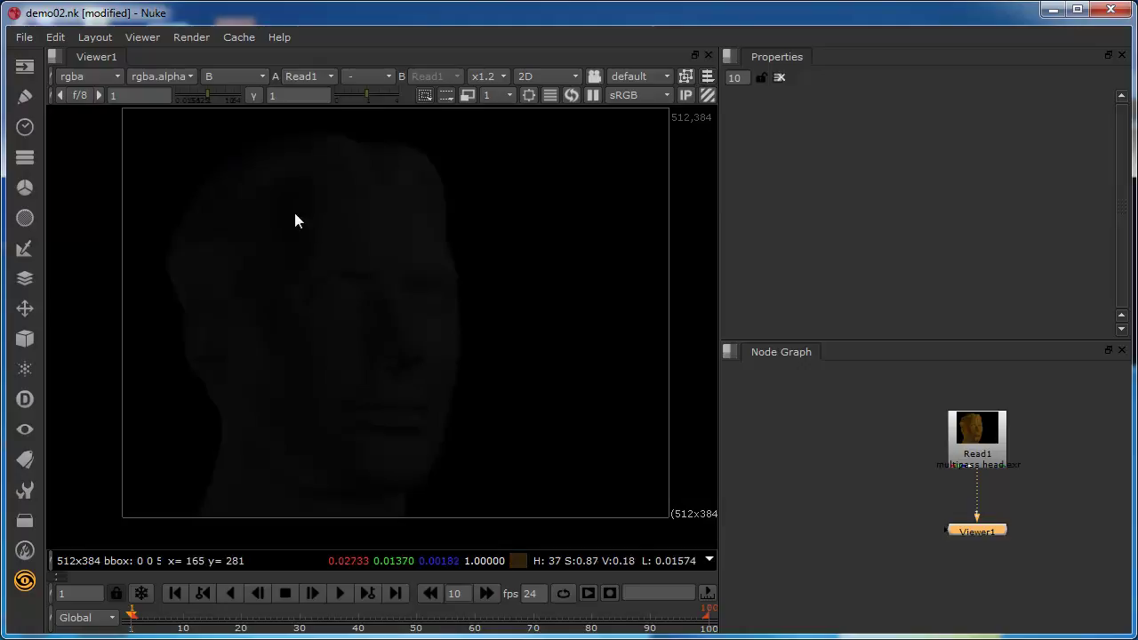
click(228, 82)
click(239, 134)
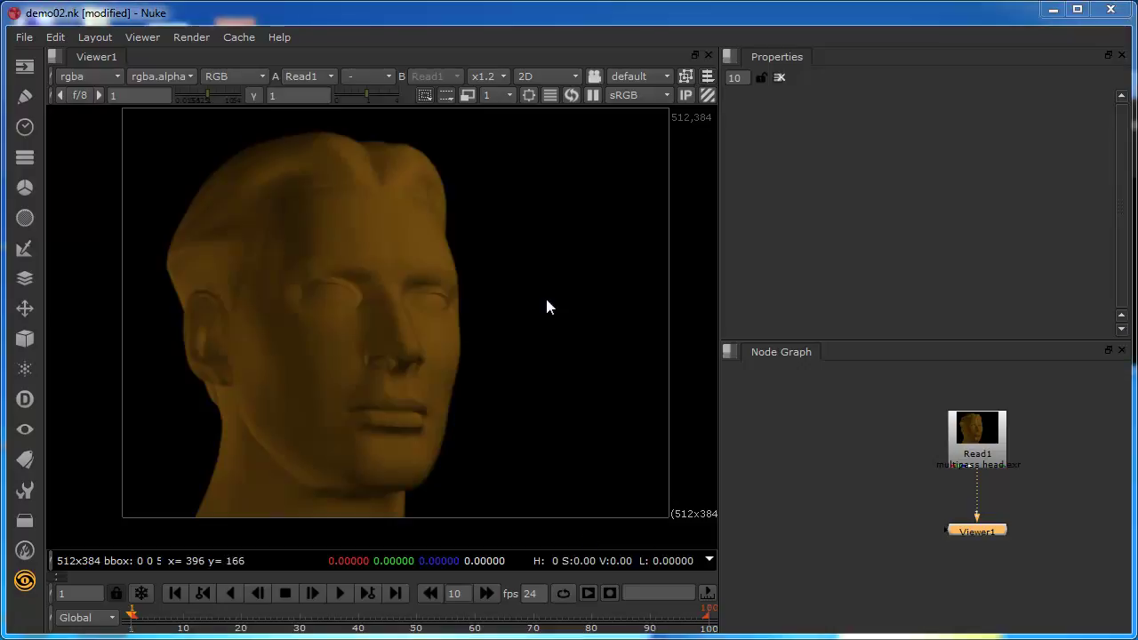
Step: Display the viewer's alpha channel and assign masks.shadow, followed by reflection.blue, as the channel shown there
click(179, 78)
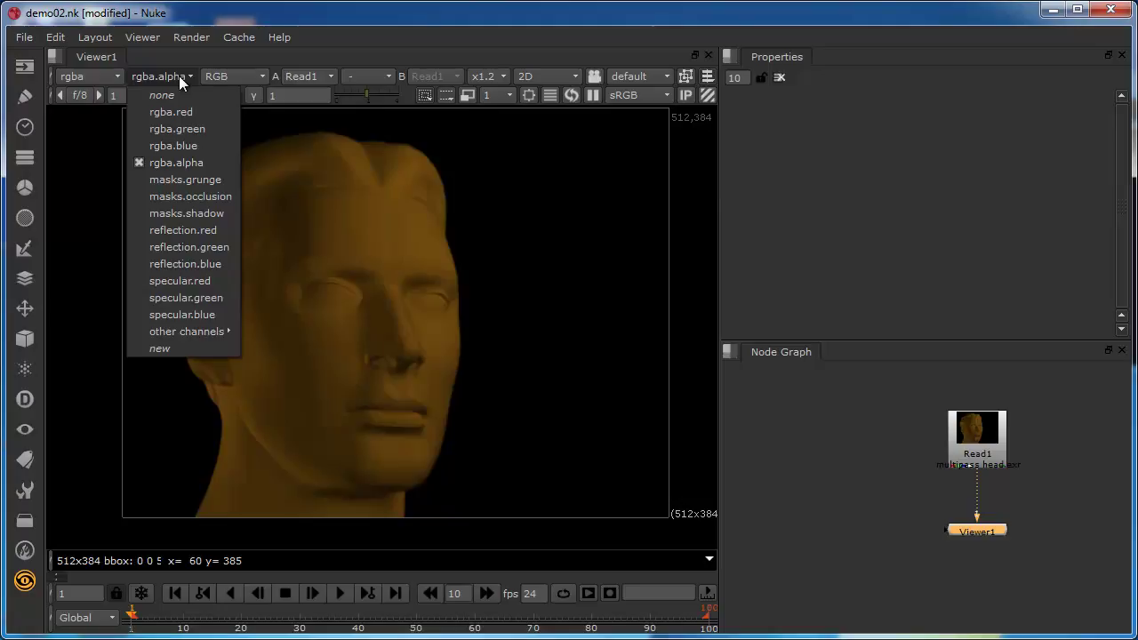
click(237, 78)
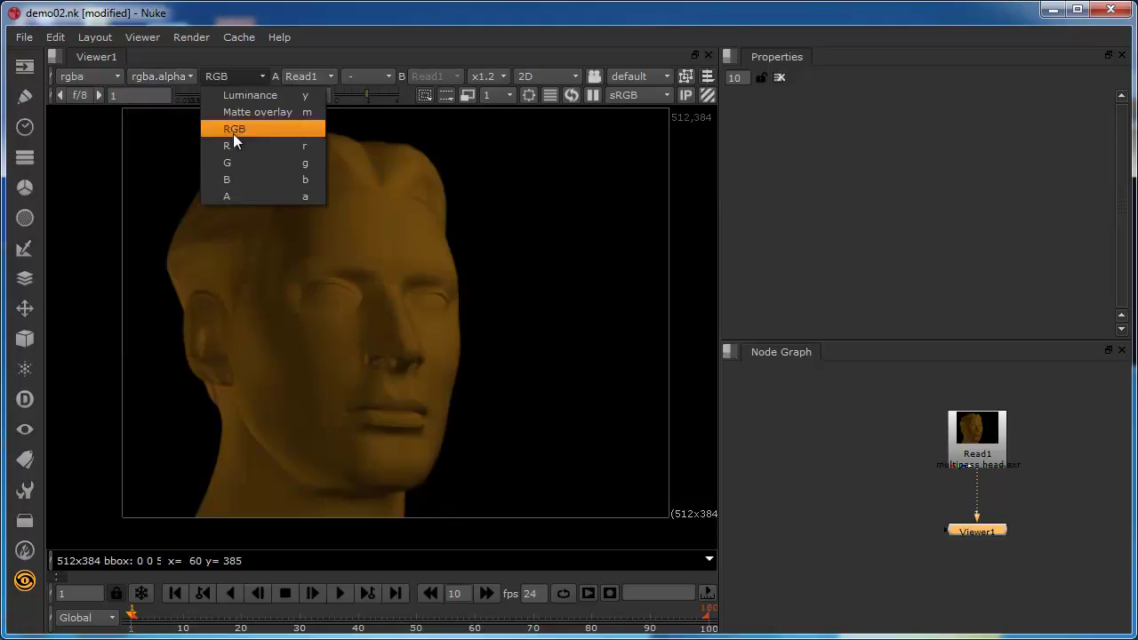
click(238, 197)
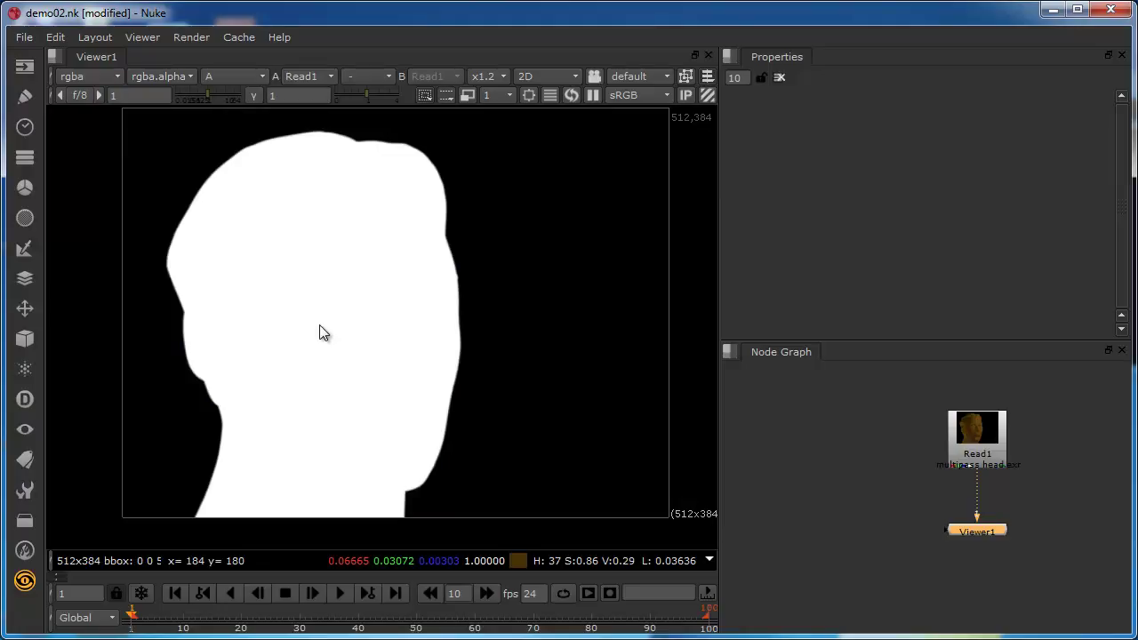
click(170, 77)
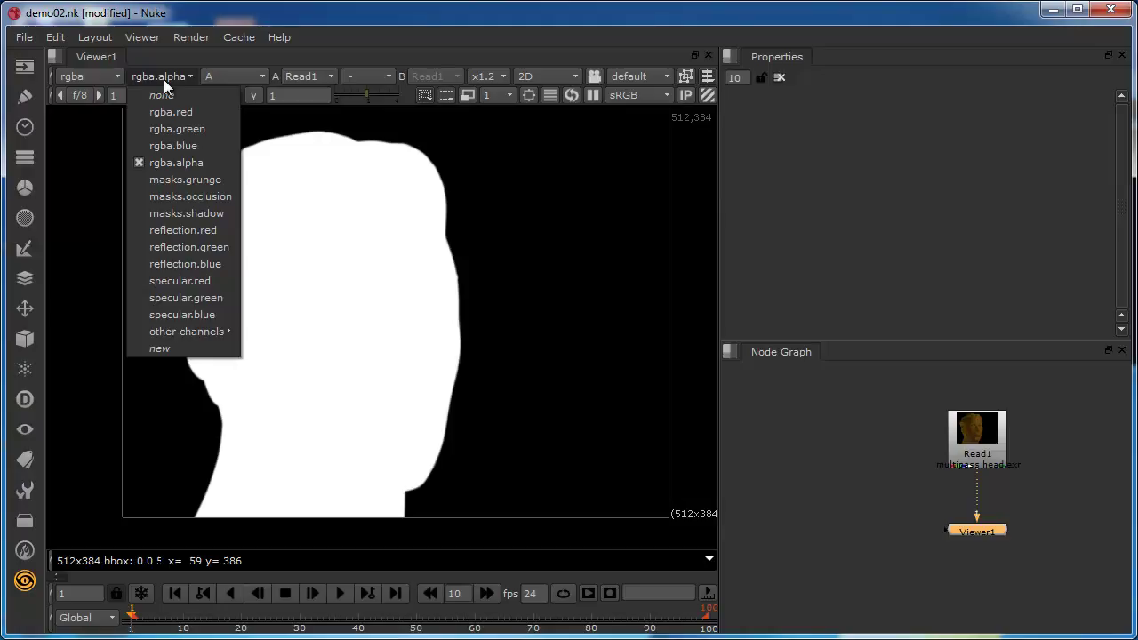
click(166, 217)
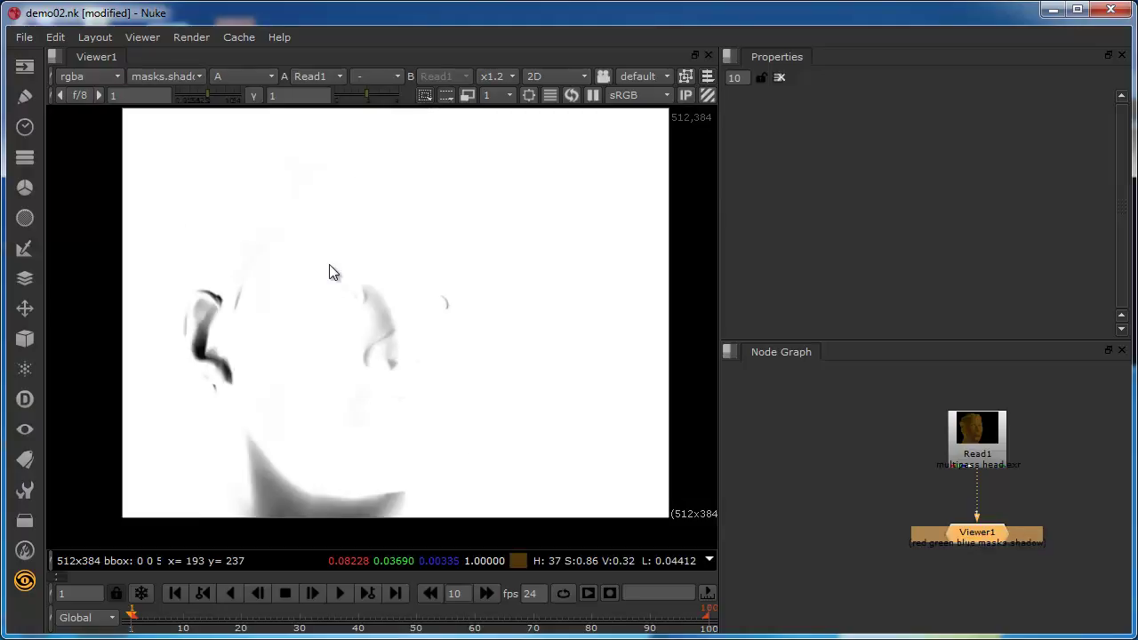
click(179, 77)
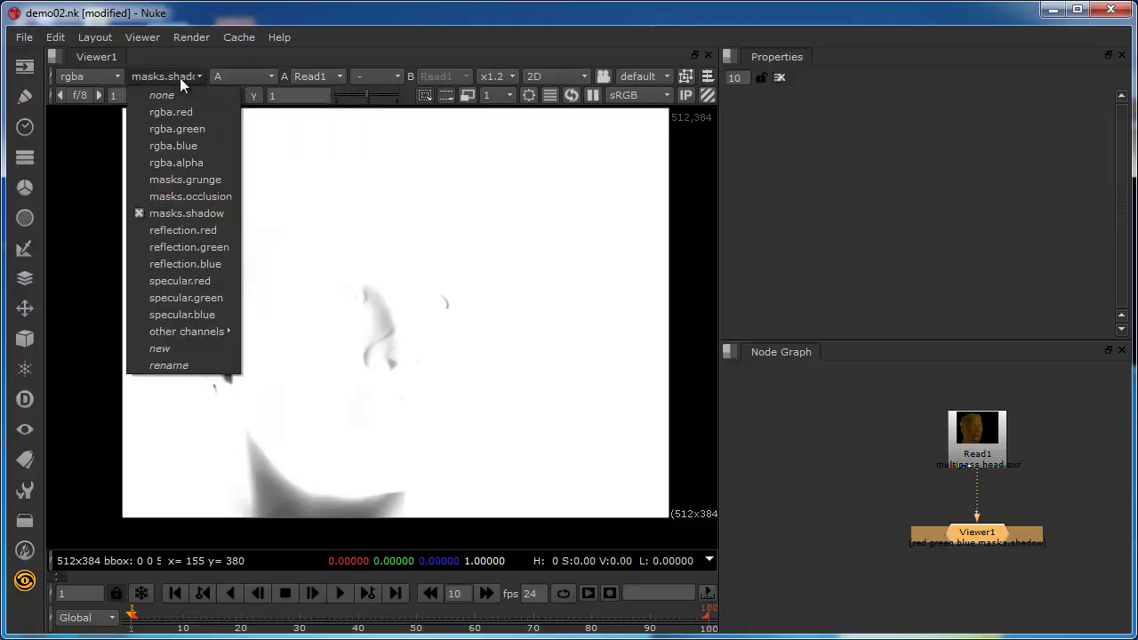
click(178, 263)
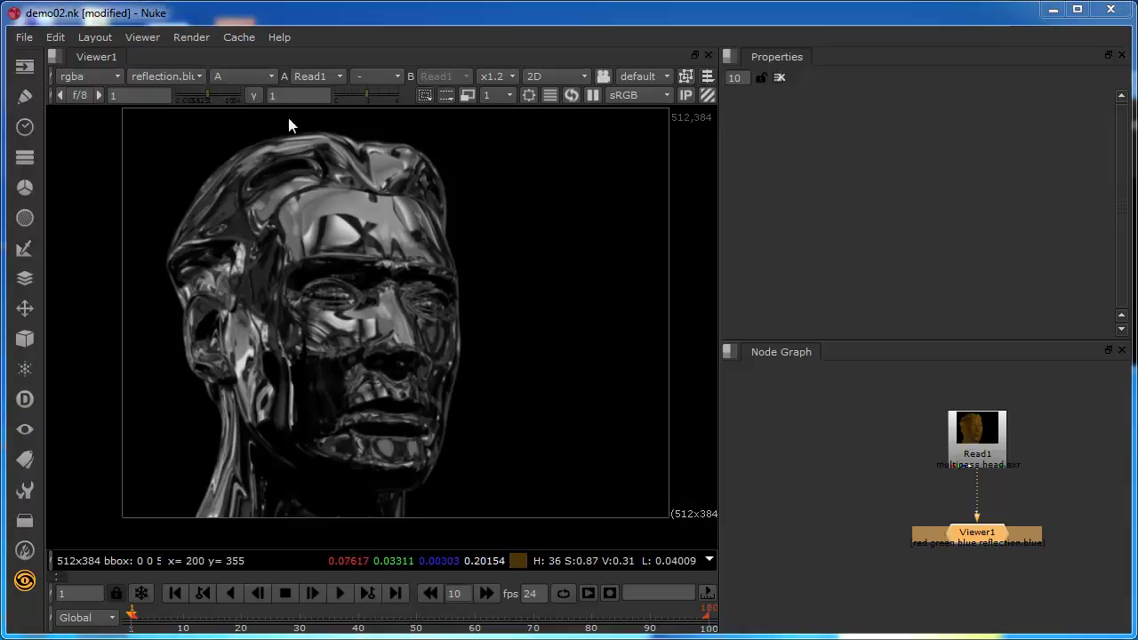
Step: Display the image in RGB again and check its R, G and B channels with reflection.blue assigned as alpha
click(227, 75)
click(257, 128)
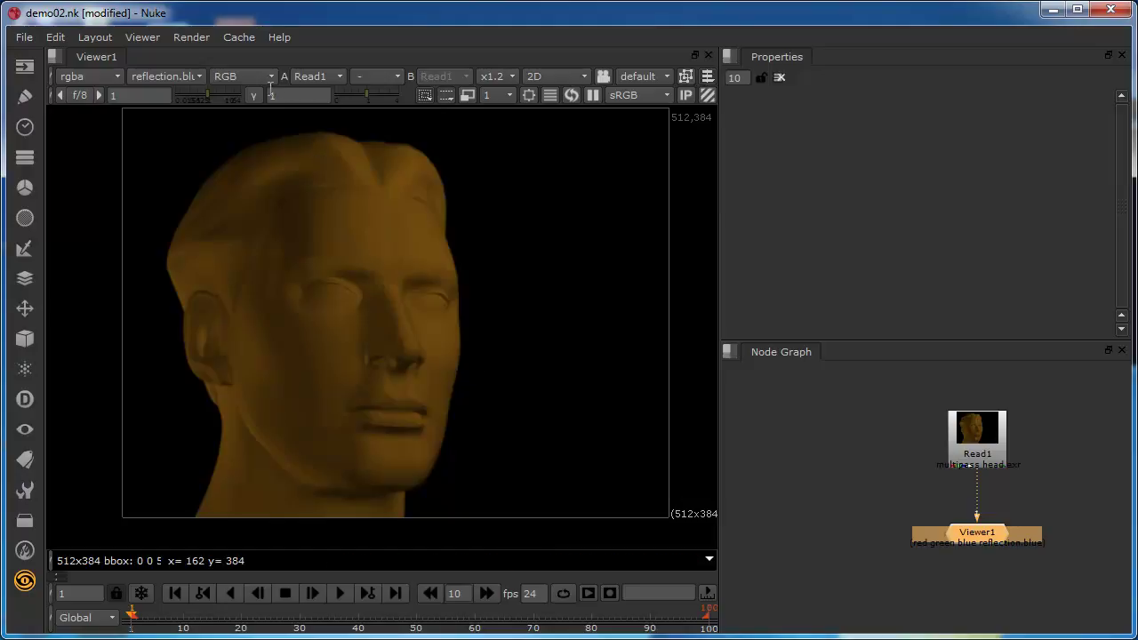
click(247, 77)
click(250, 145)
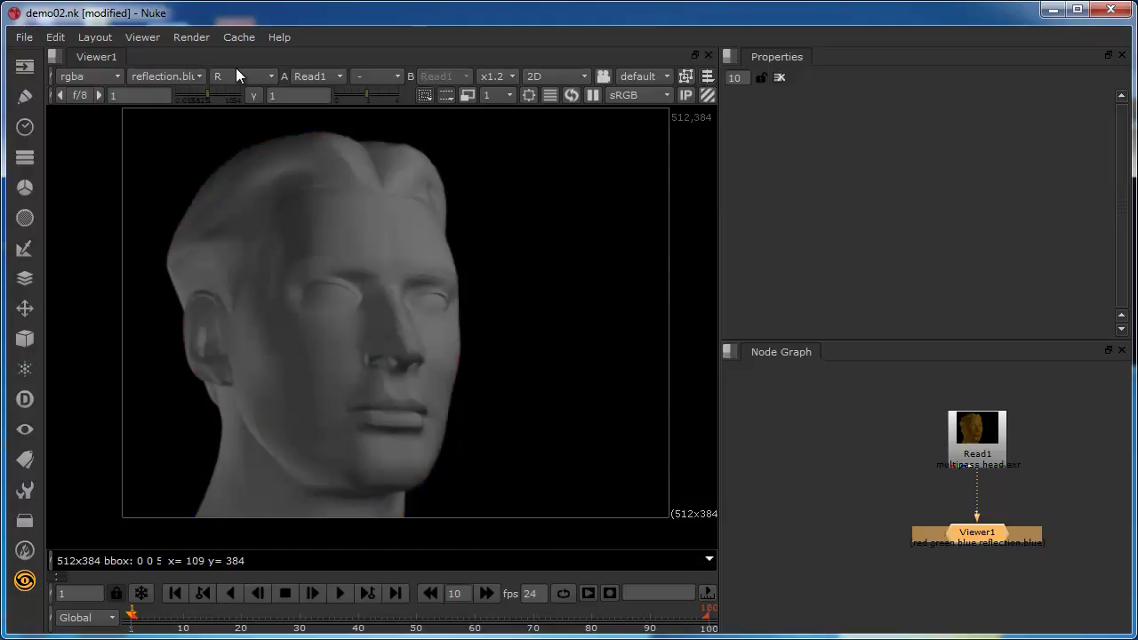
click(236, 77)
click(252, 163)
click(246, 78)
click(260, 179)
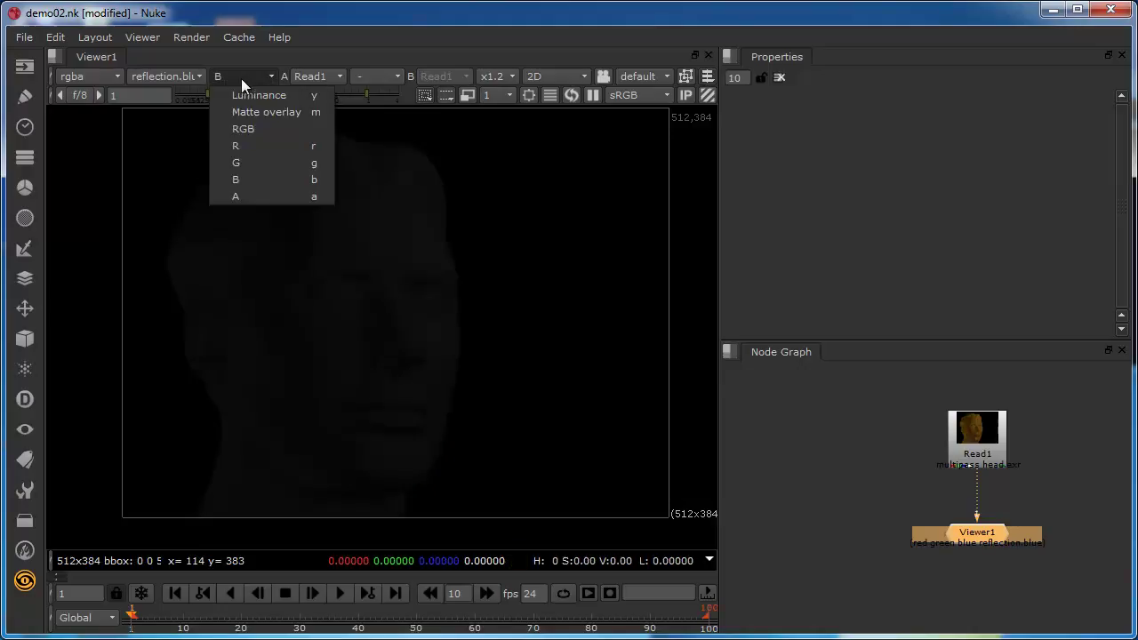
Step: Display the viewer's alpha channel, assign rgba.alpha as the channel shown there, and return to RGB
click(264, 196)
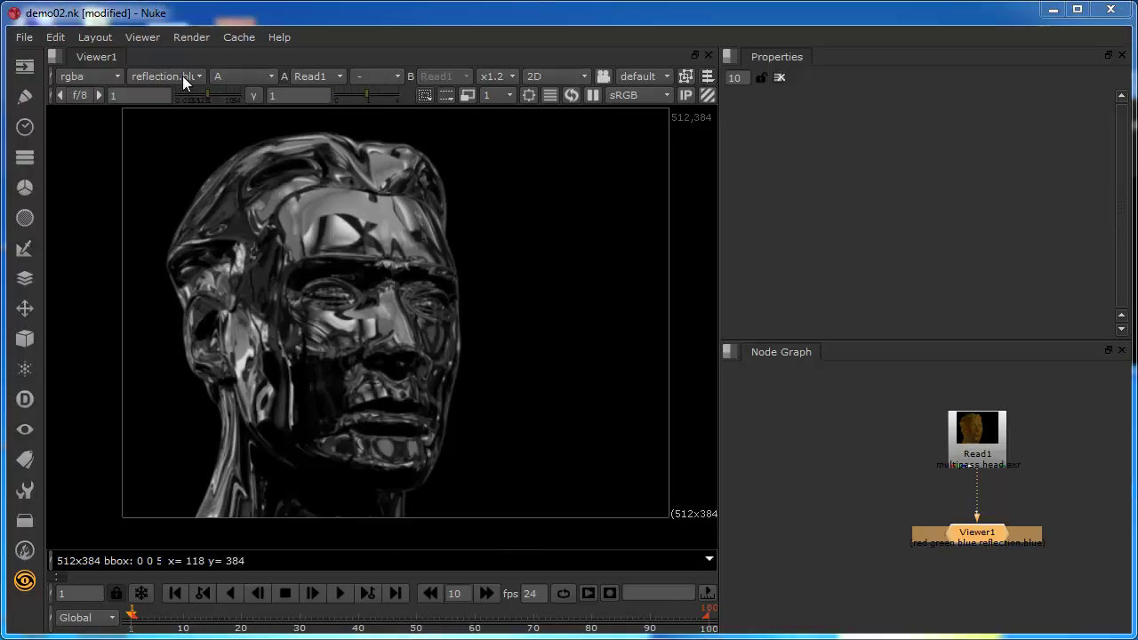
click(94, 76)
click(166, 79)
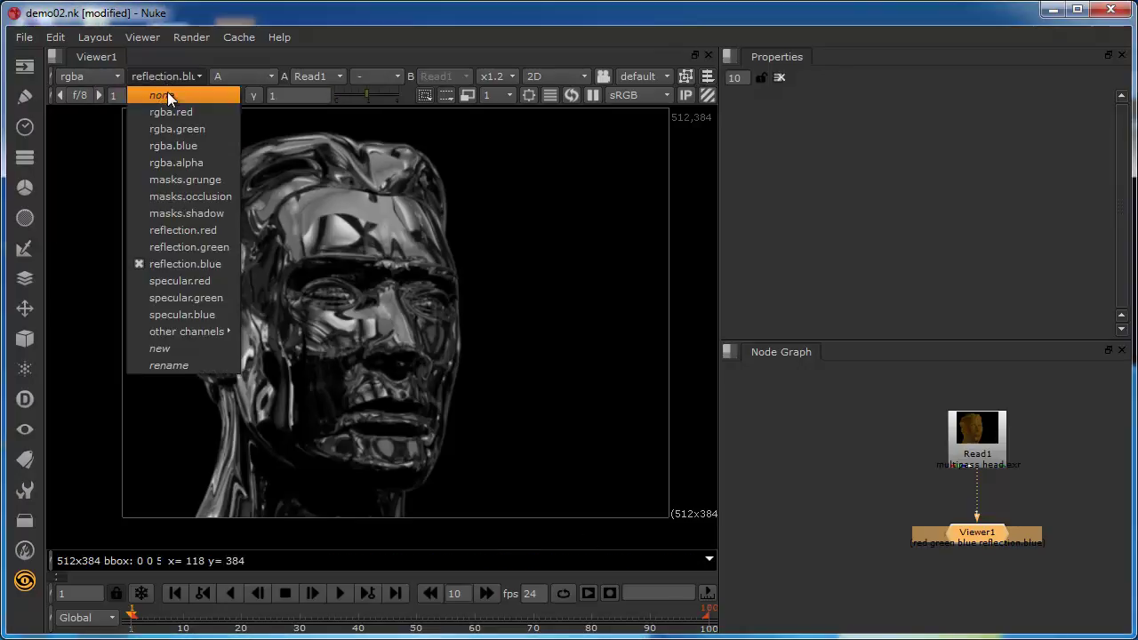
click(179, 163)
click(233, 75)
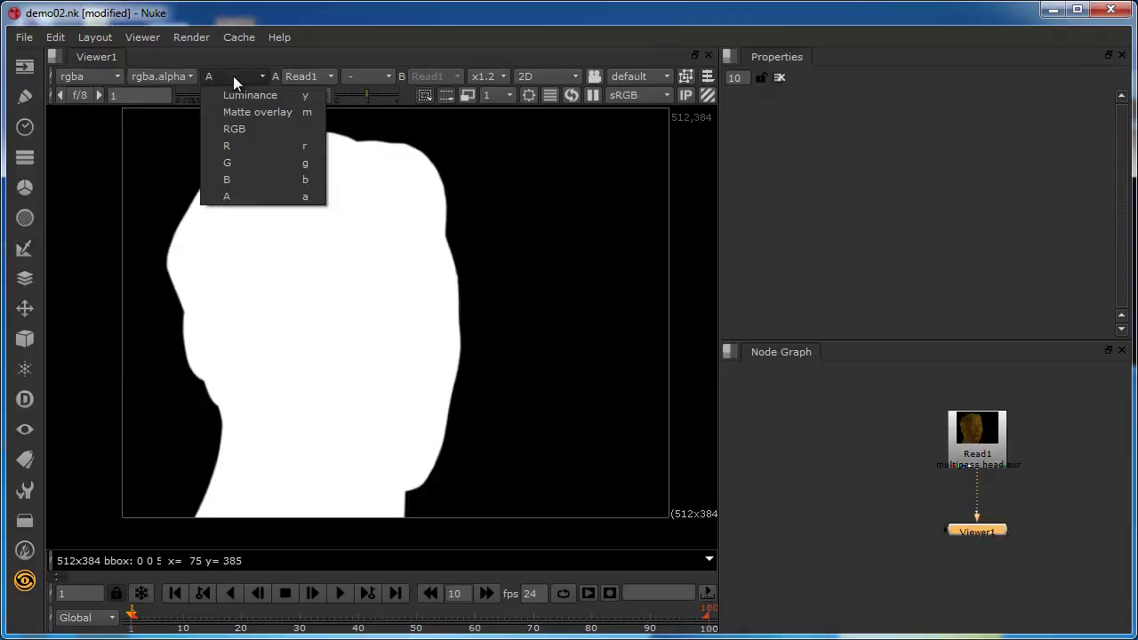
click(247, 132)
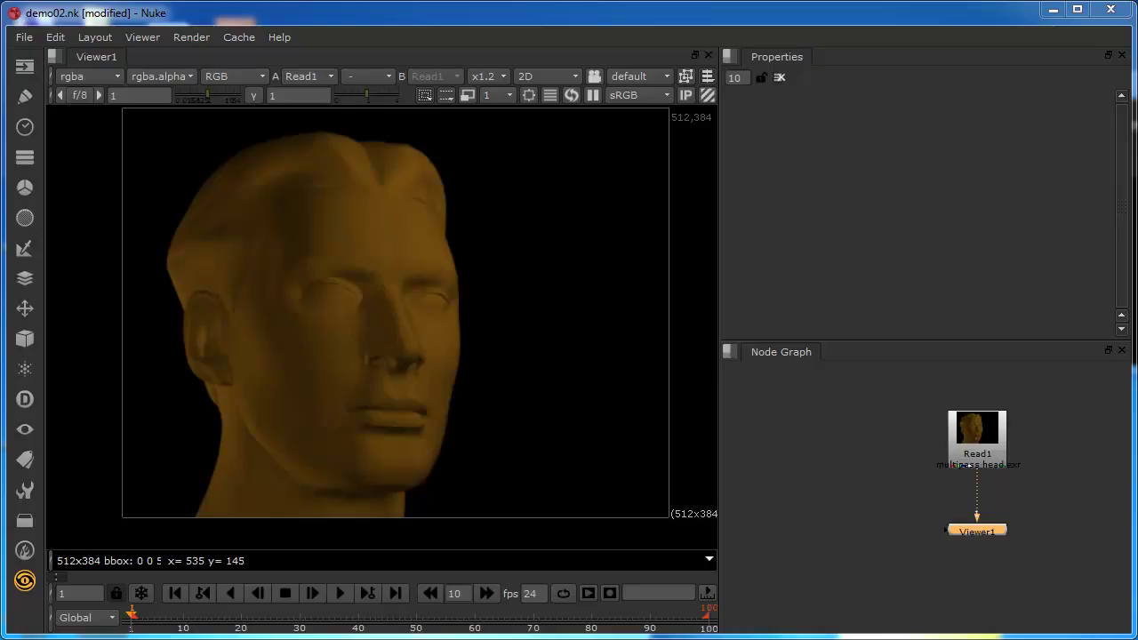
click(26, 159)
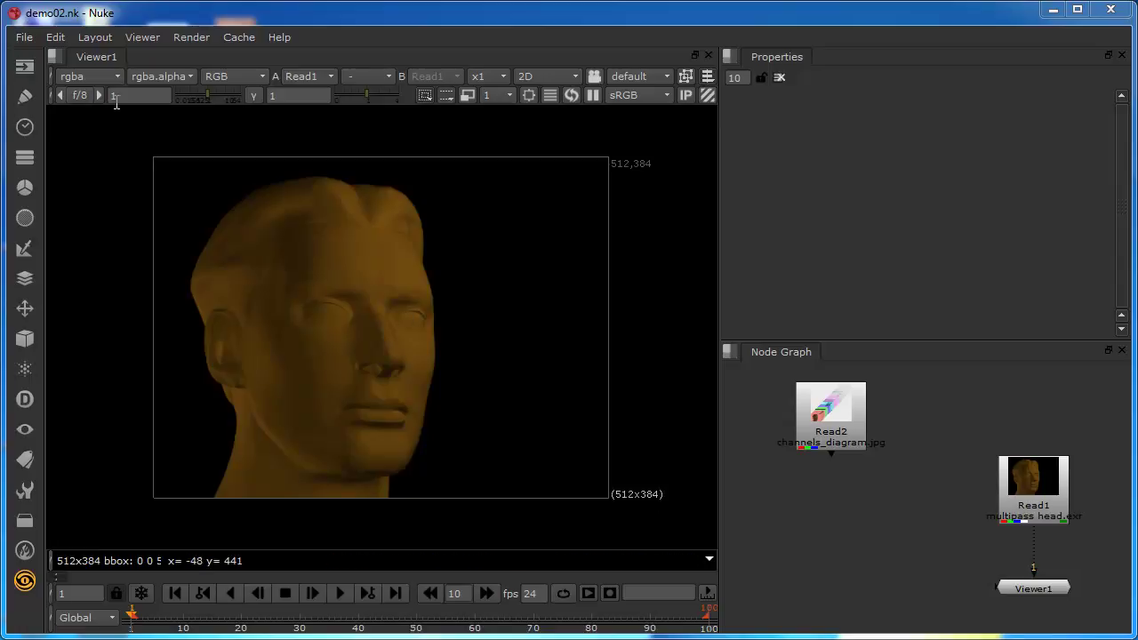
click(105, 79)
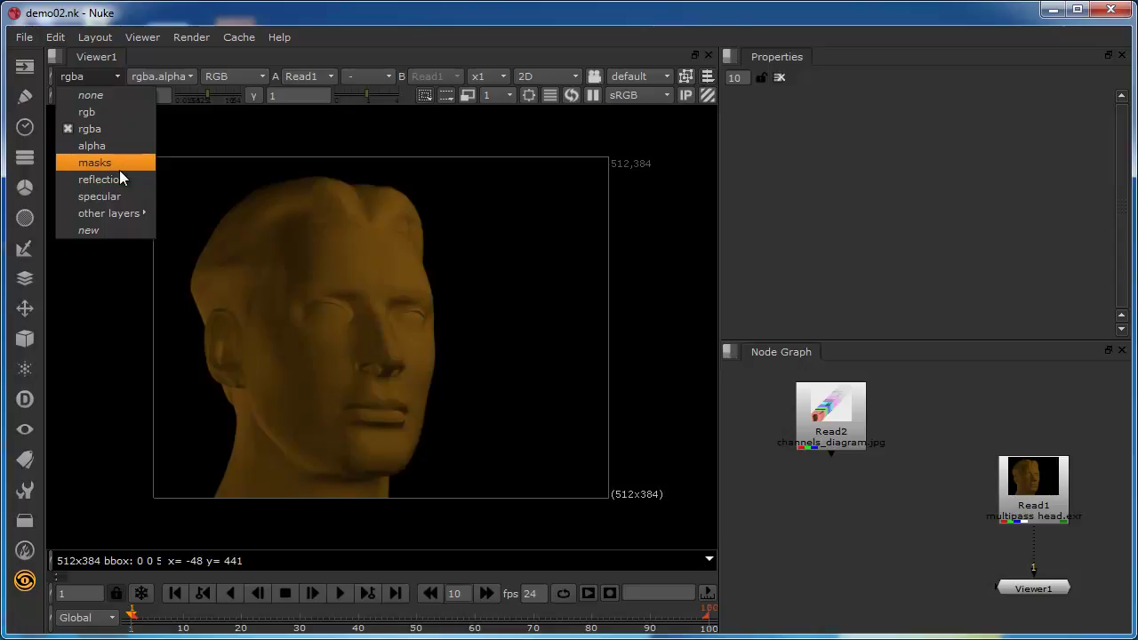
click(692, 540)
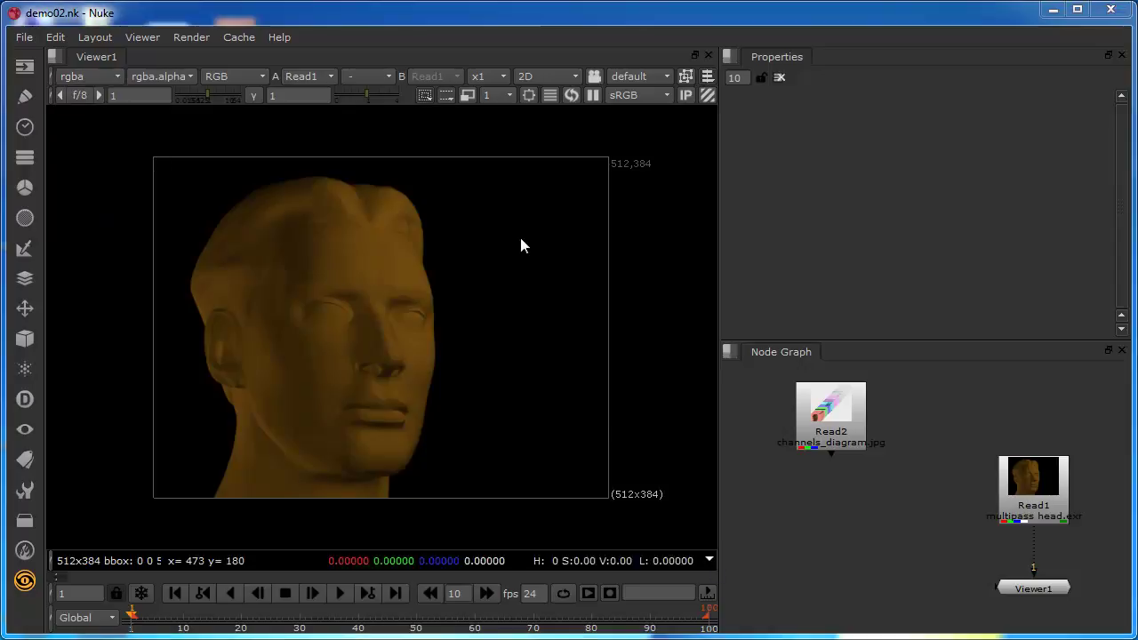
Step: Show the reflection layer in the viewer, inspect its R, G and B channels individually, and return to RGB
click(114, 75)
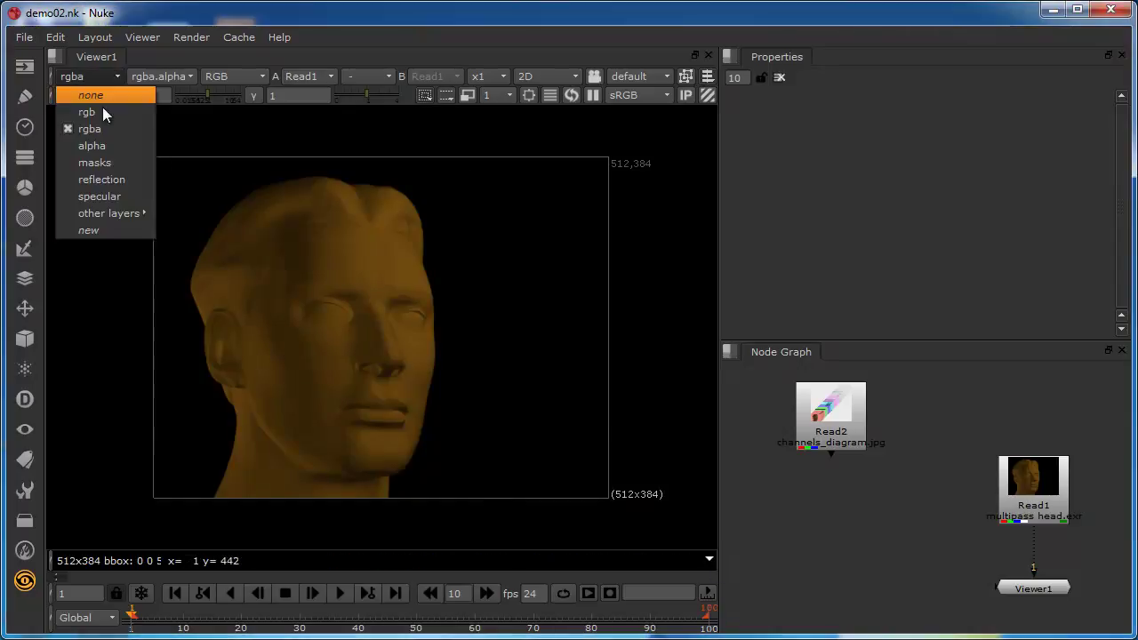
click(96, 183)
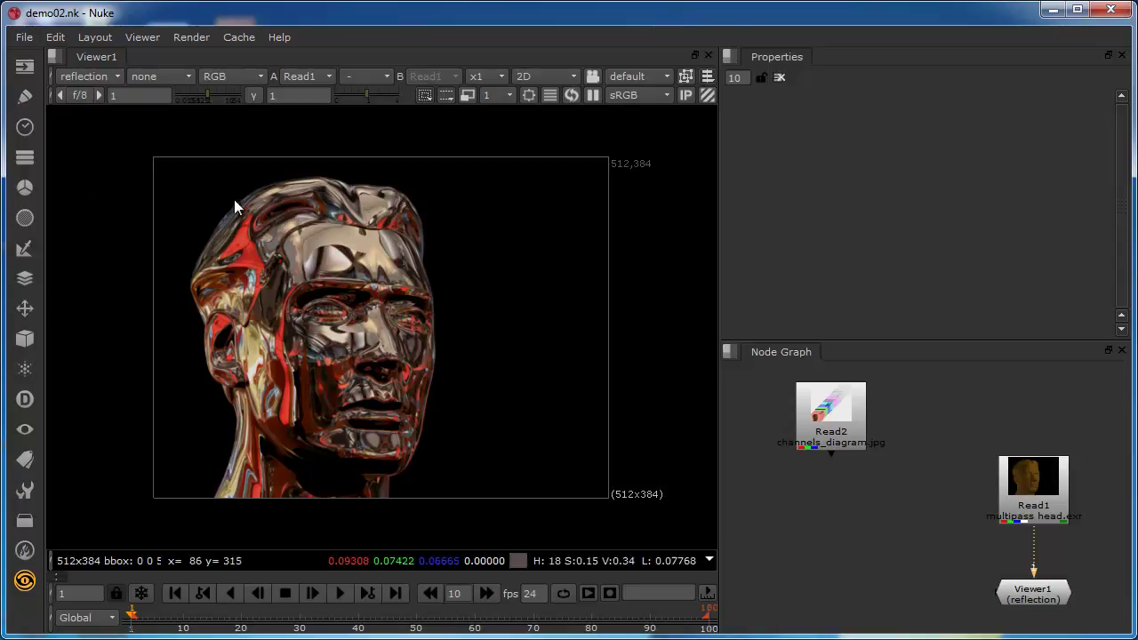
click(236, 75)
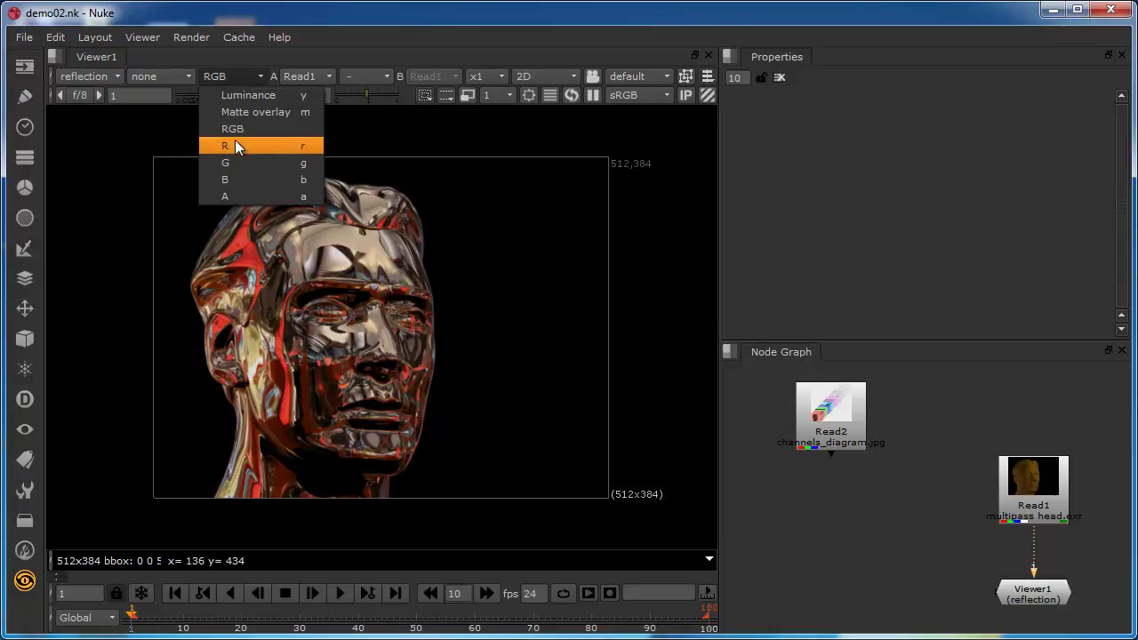
click(234, 144)
click(235, 74)
click(236, 162)
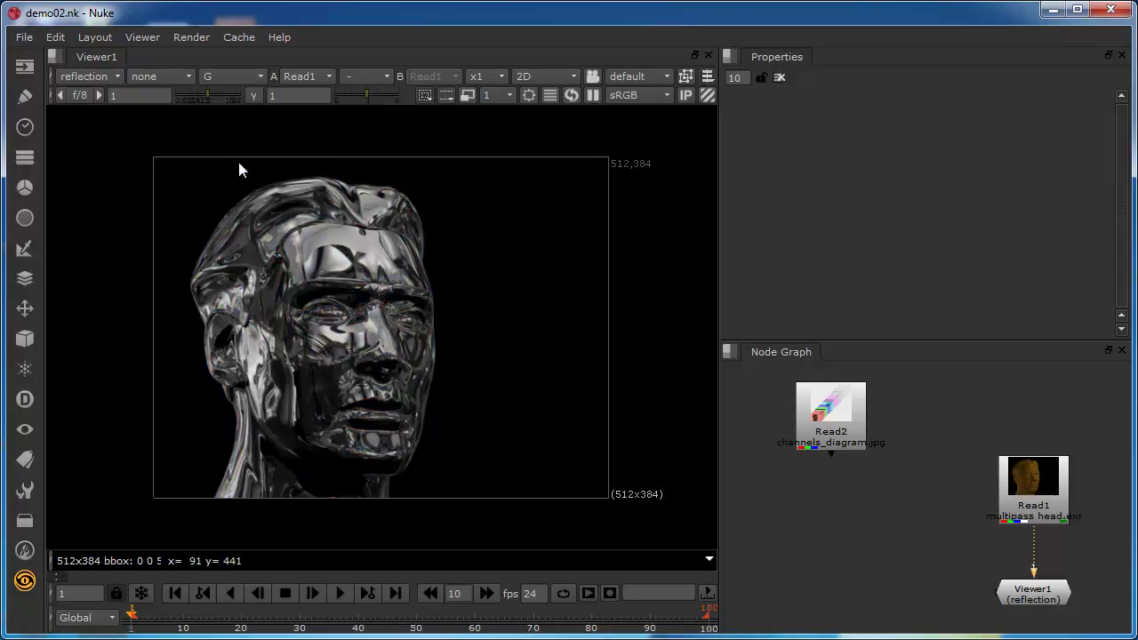
click(231, 76)
click(241, 180)
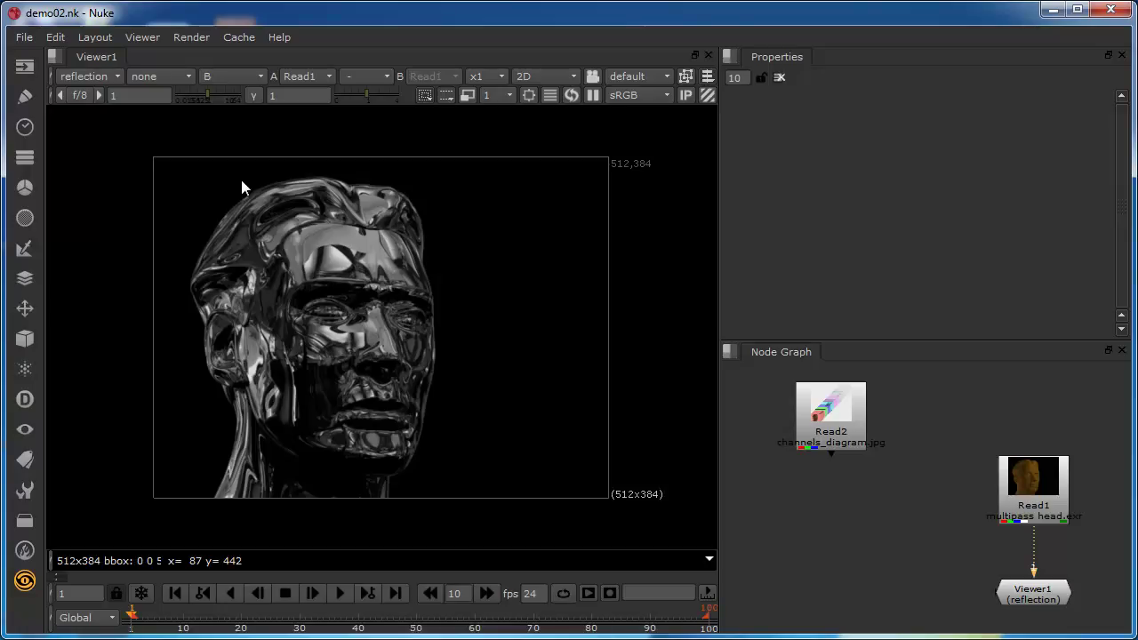
click(249, 76)
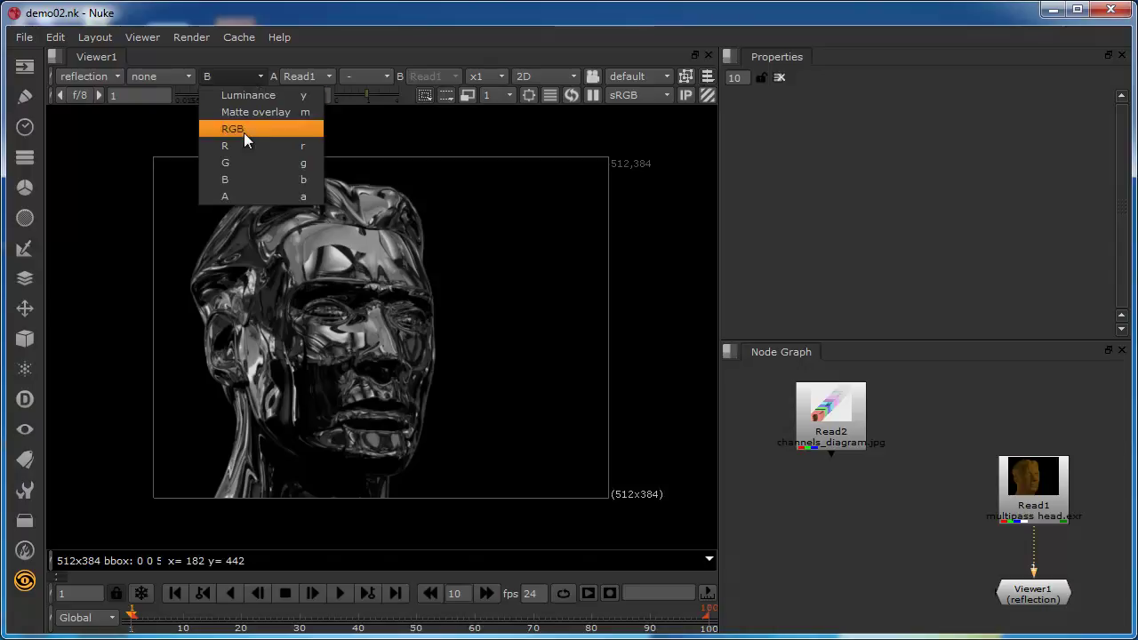
click(243, 130)
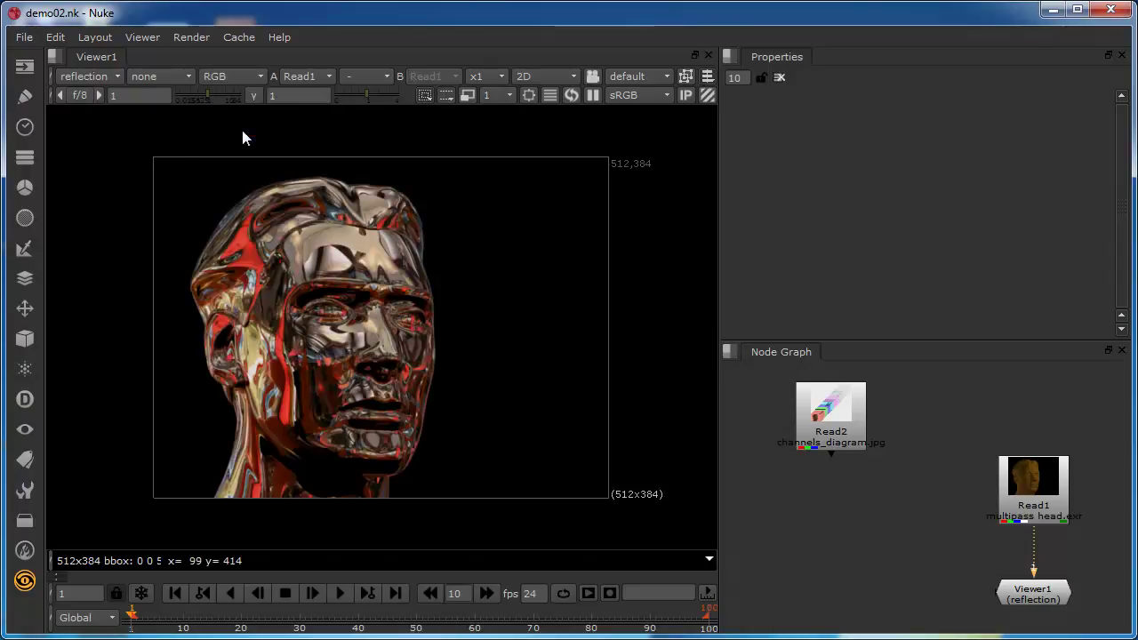
Step: Switch the viewer to the specular layer, check its R, G and B channels one by one, and return to RGB
click(86, 73)
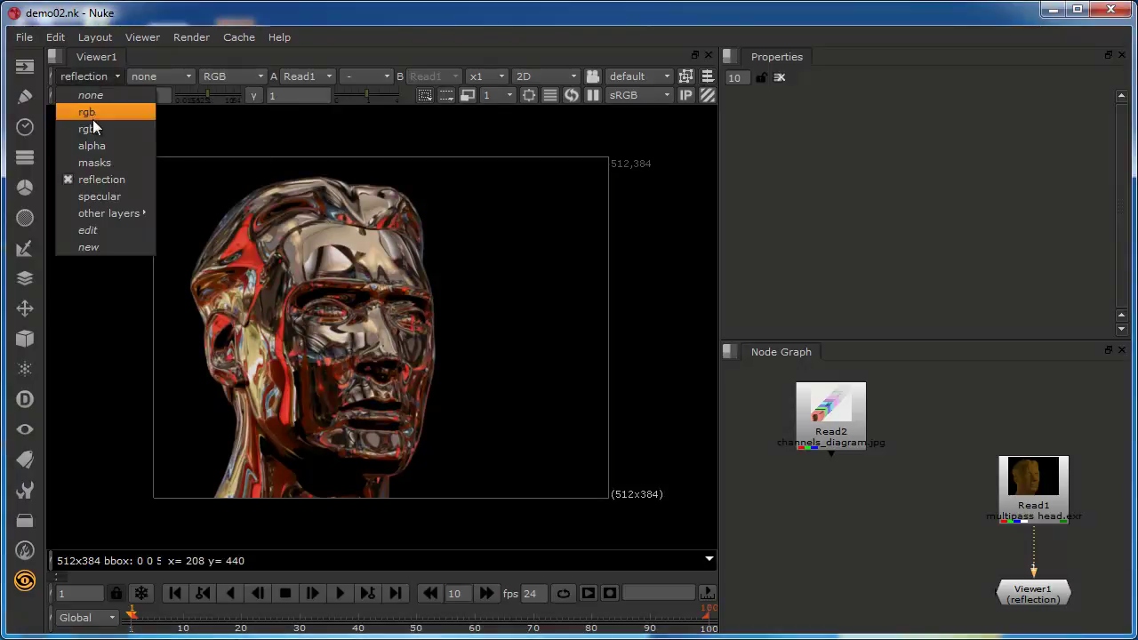
click(98, 194)
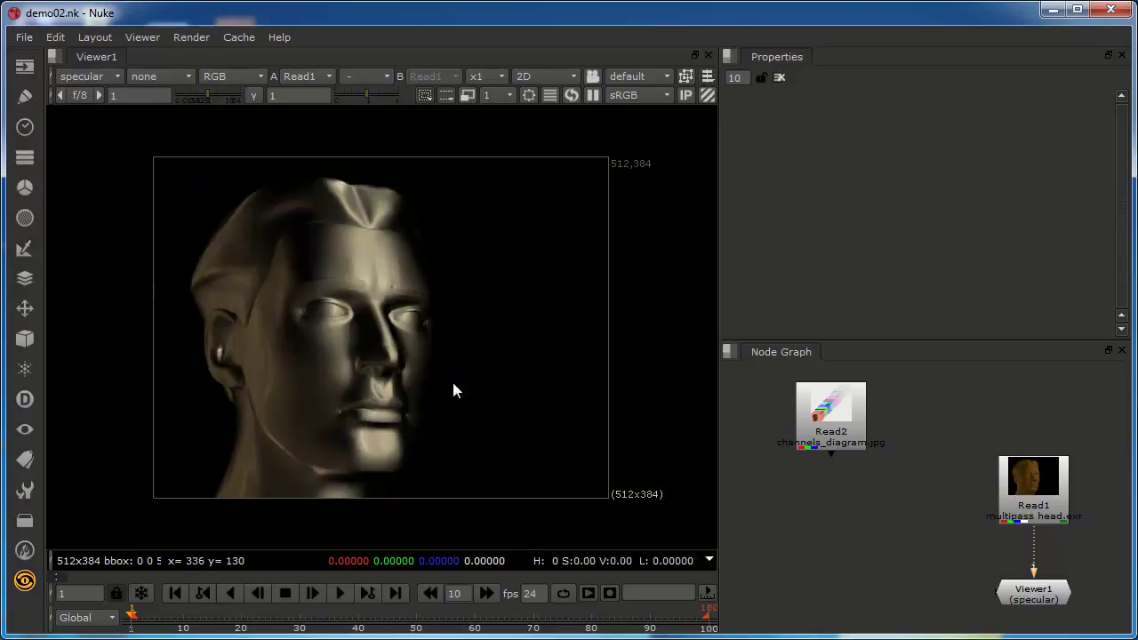
click(242, 78)
click(237, 145)
click(230, 80)
click(249, 164)
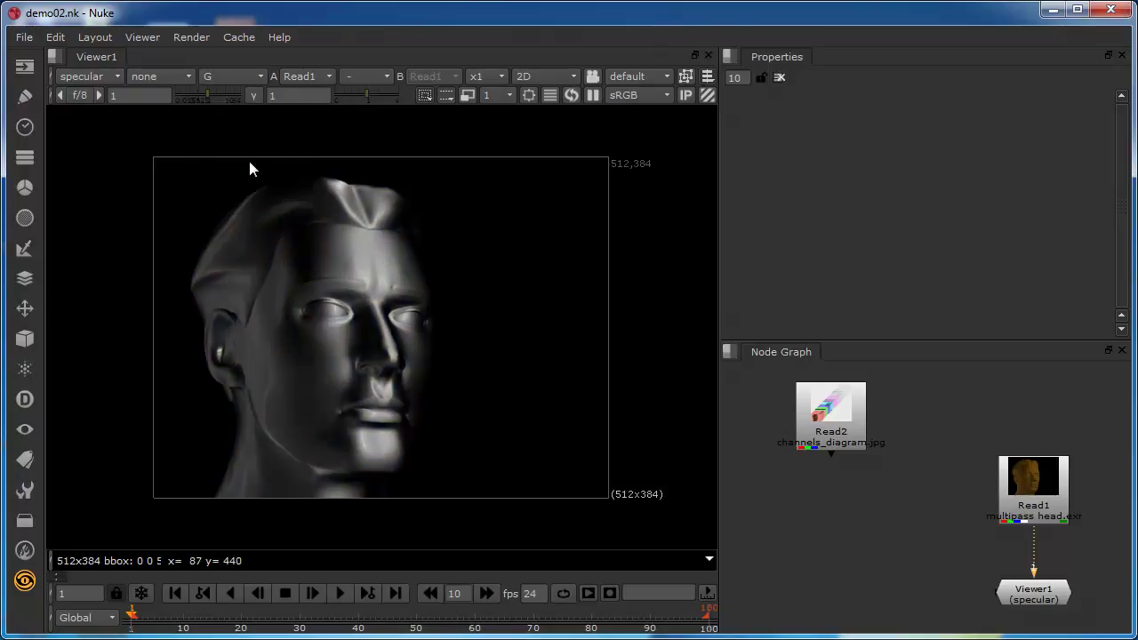
click(246, 78)
click(252, 178)
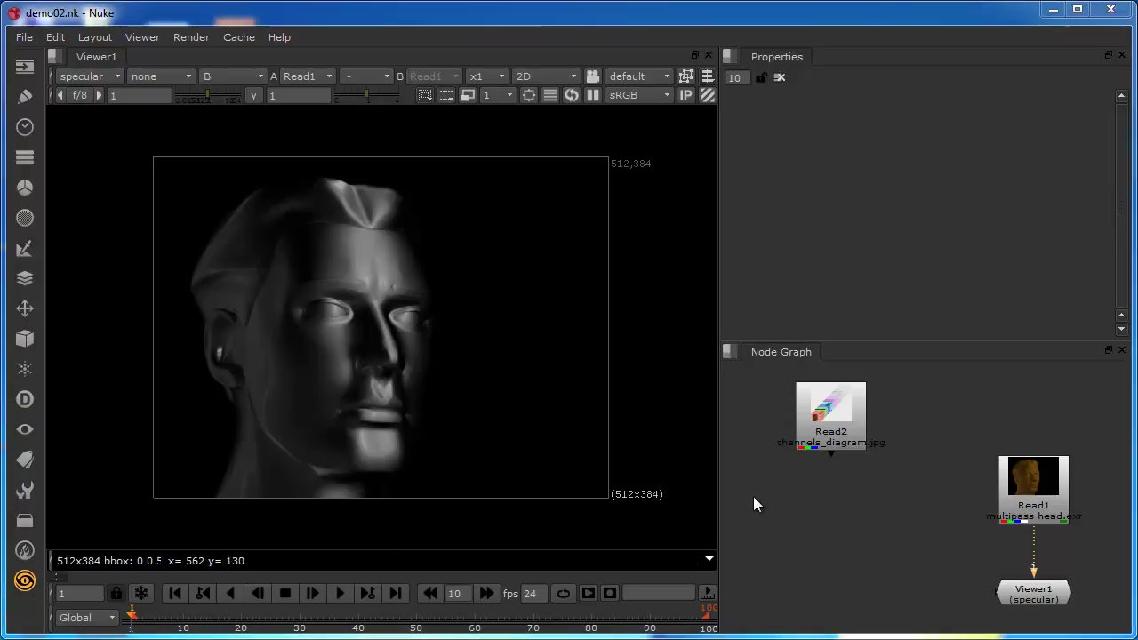
click(244, 76)
click(240, 130)
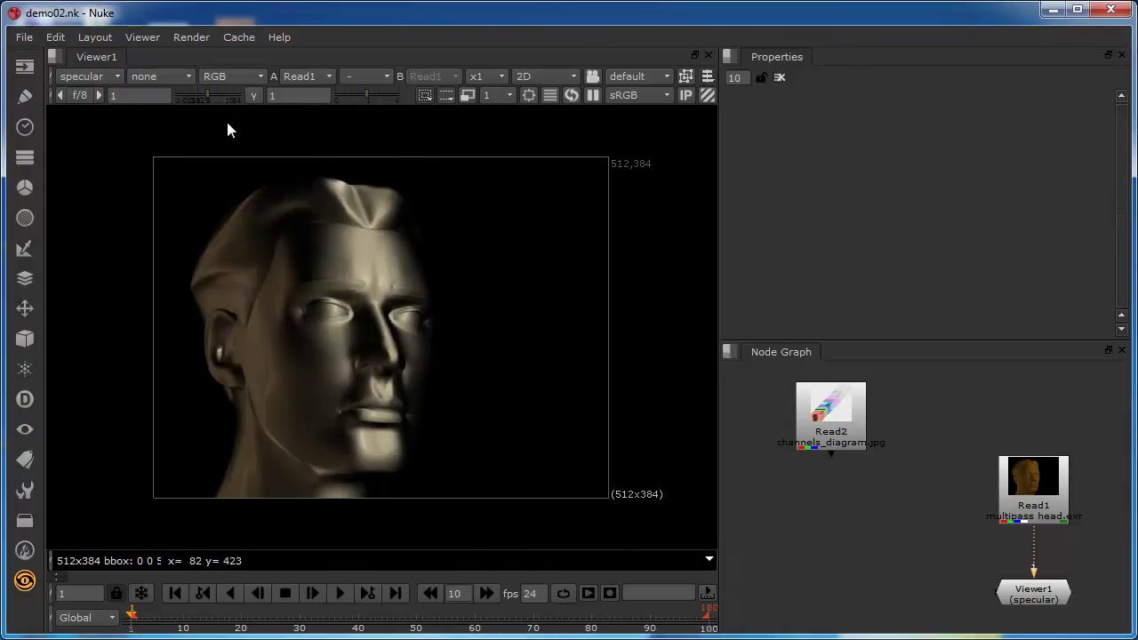
Step: Display the rgba layer in the viewer again and move the Read1 node higher above Viewer1 in the node graph
click(89, 76)
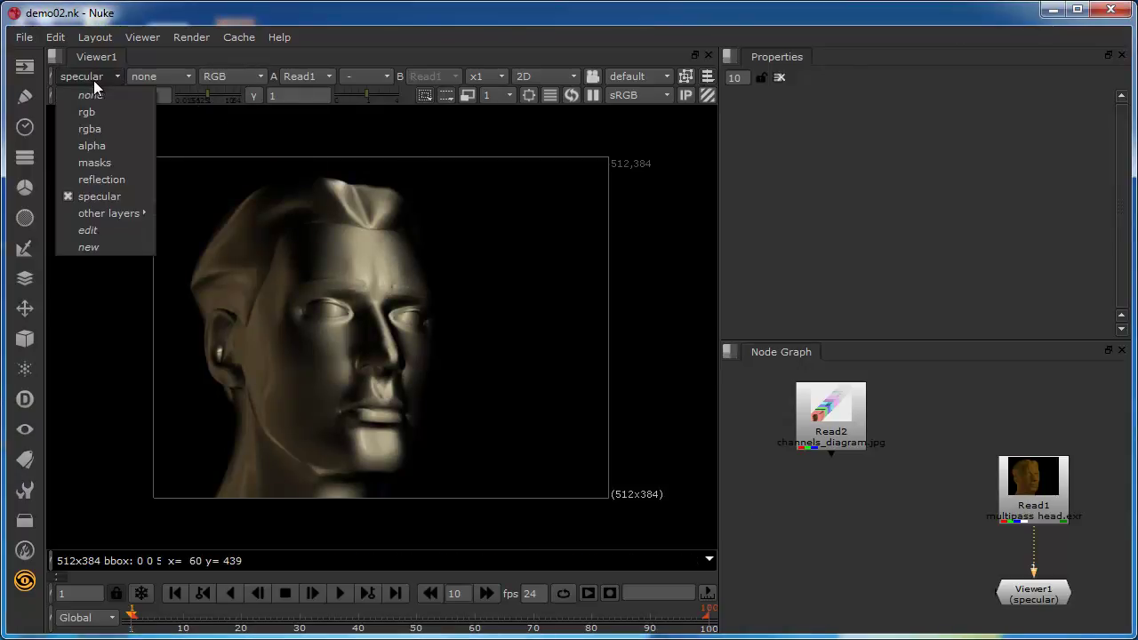
click(96, 130)
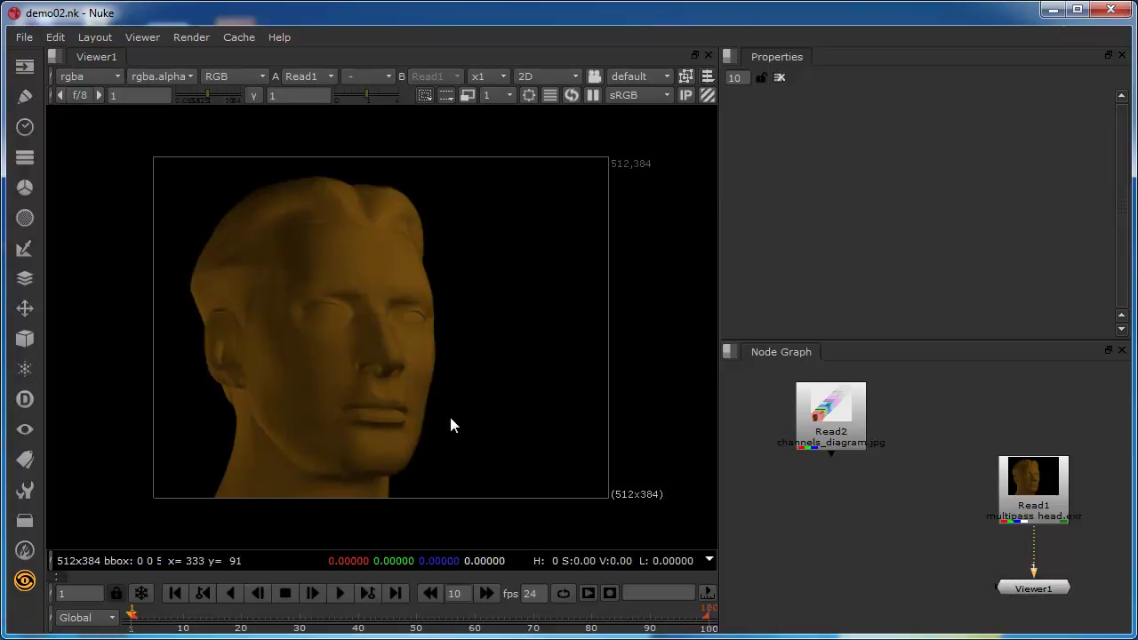
drag(1019, 512, 1019, 469)
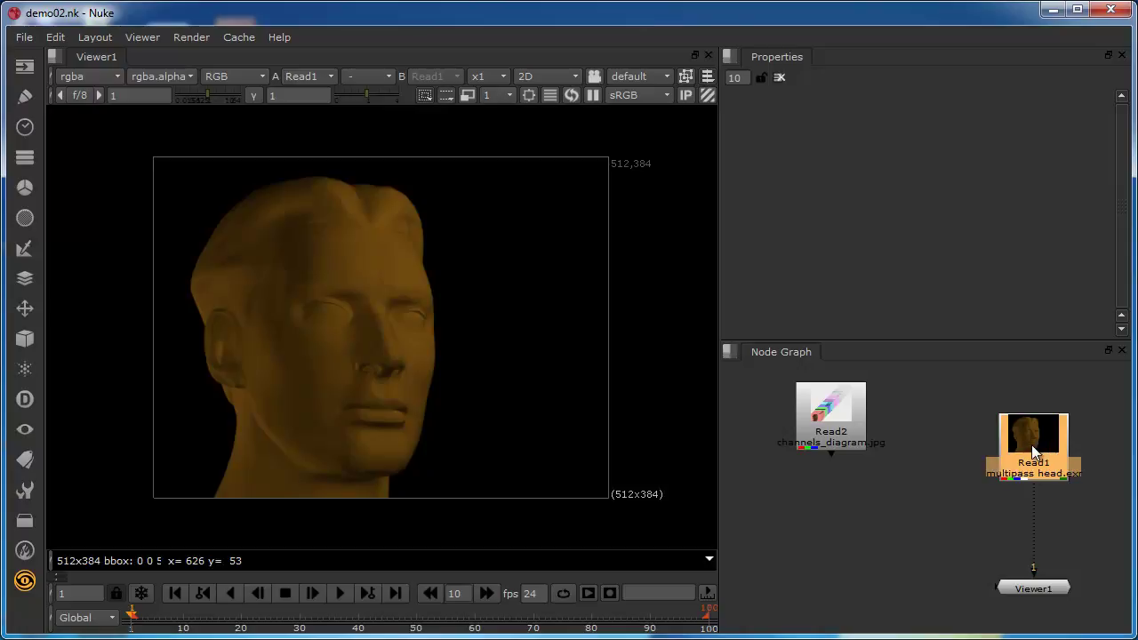
drag(1035, 453, 1034, 443)
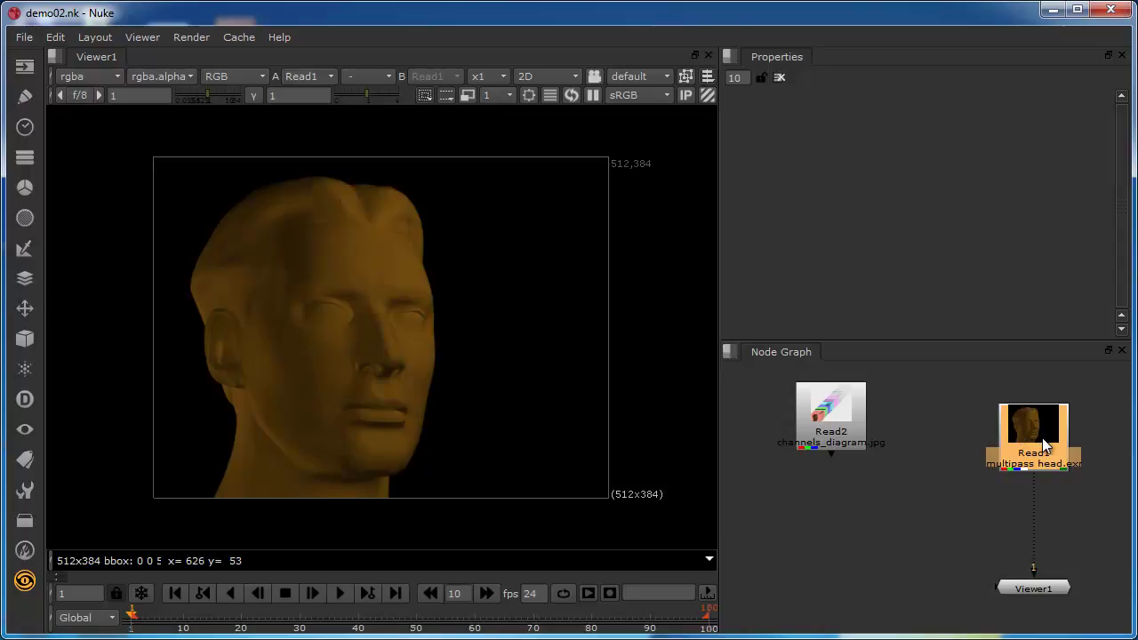
Step: Insert a LayerContactSheet node between Read1 and Viewer1, with Show layer names enabled, and place it slightly lower below Read1
key(Tab)
text(lay)
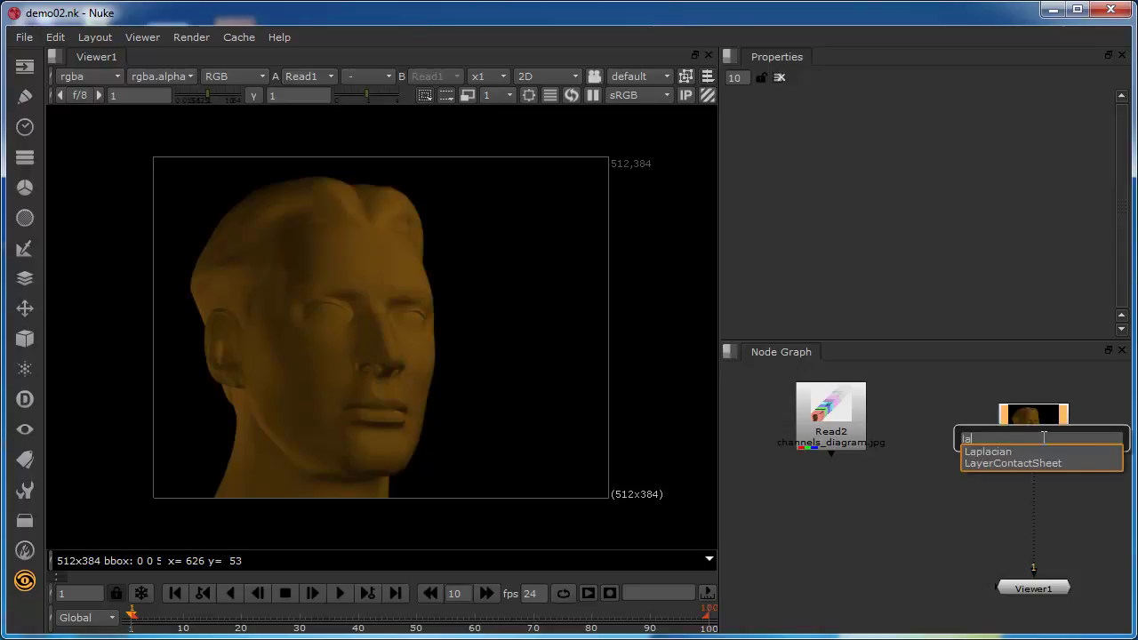
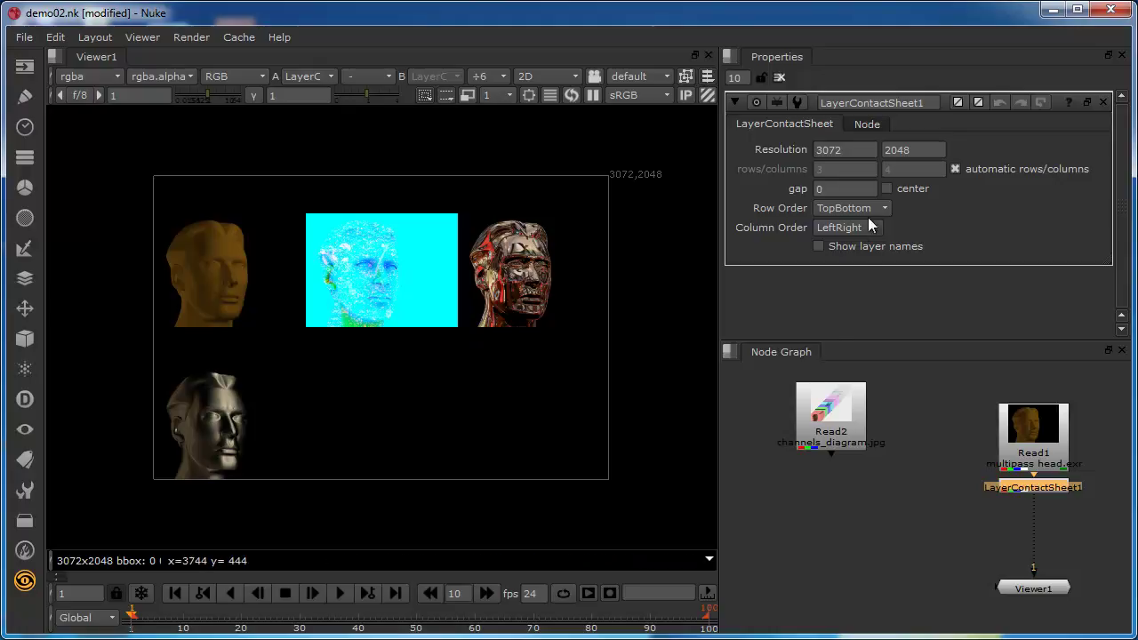
click(819, 249)
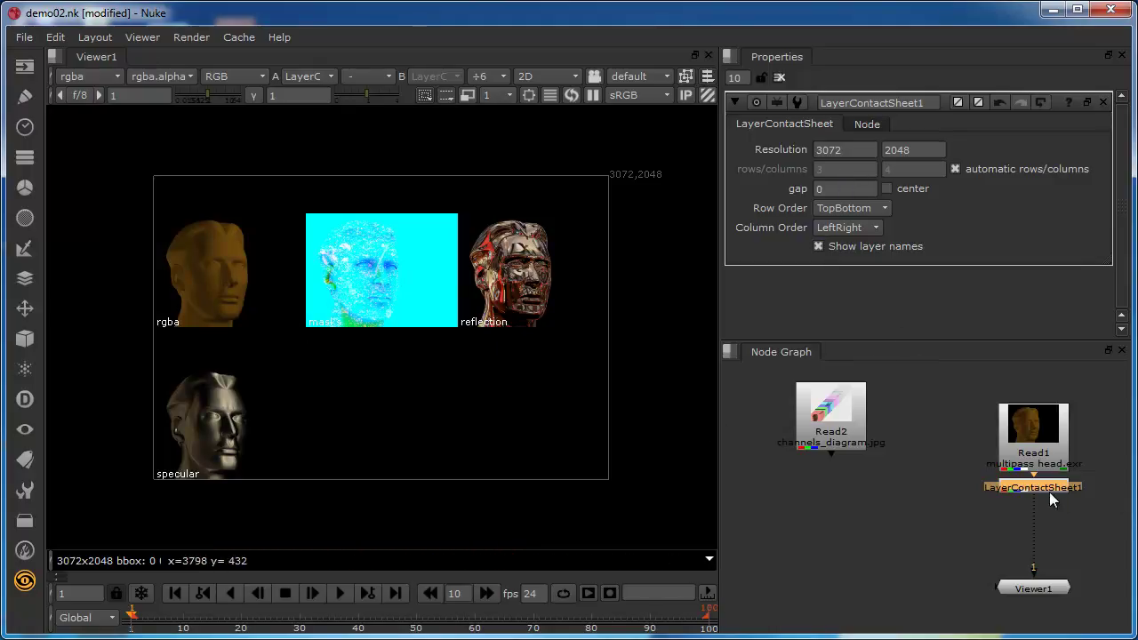
drag(1046, 488, 1046, 500)
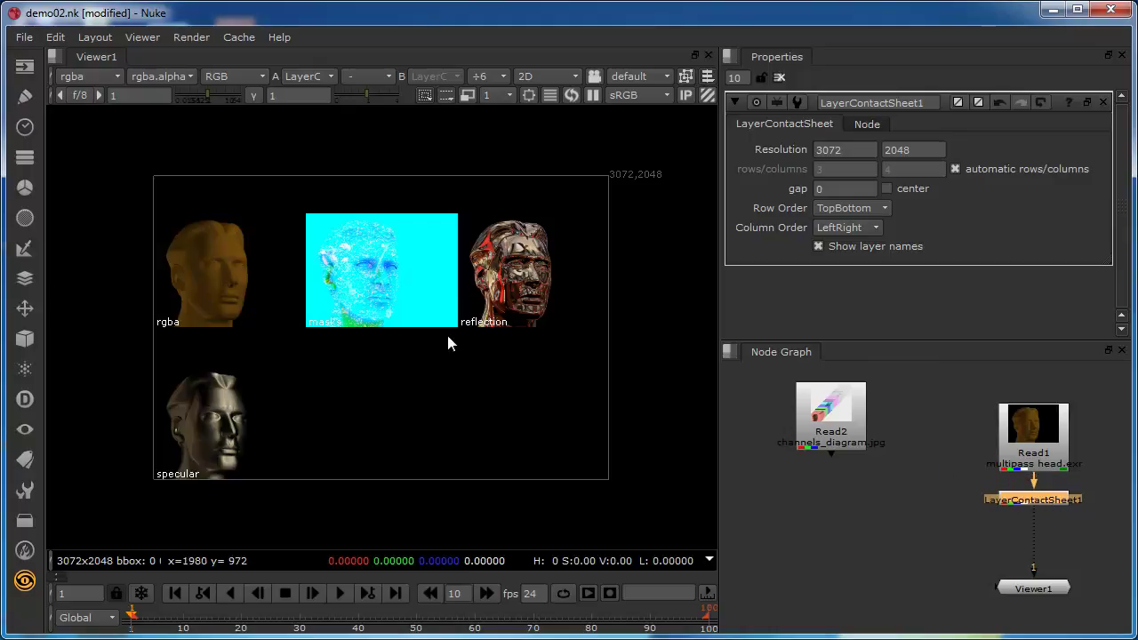
Step: Examine the labelled layers in the contact sheet and the coloured channel indicators on the Read1 and LayerContactSheet1 nodes
scroll(446, 331, up, 2)
middle_drag(193, 233, 294, 220)
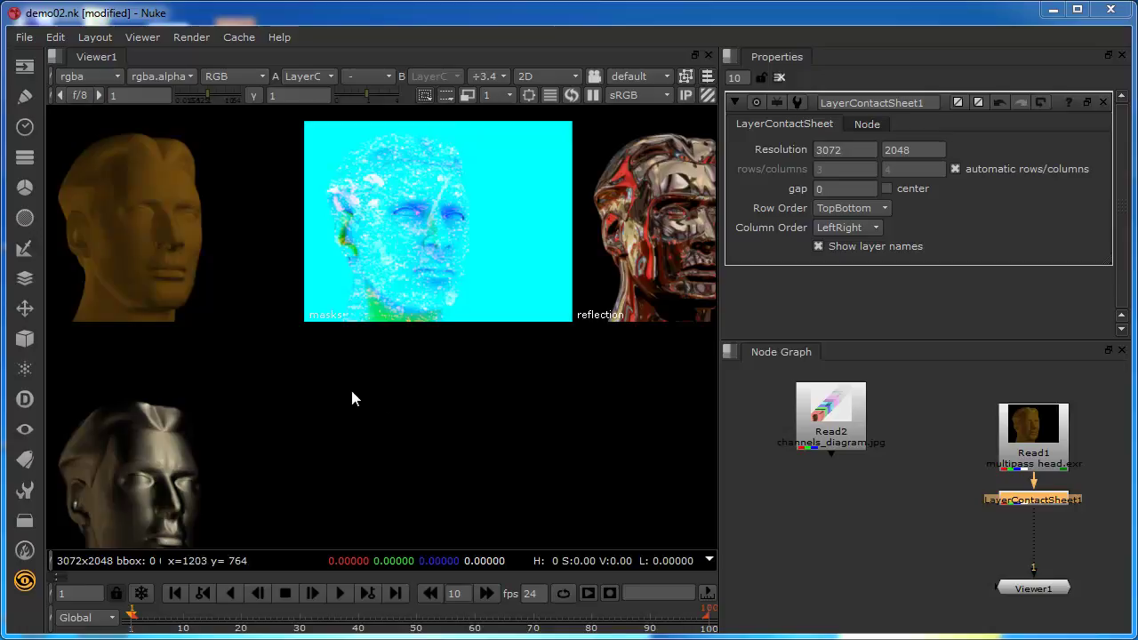
click(1055, 518)
scroll(1055, 512, up, 5)
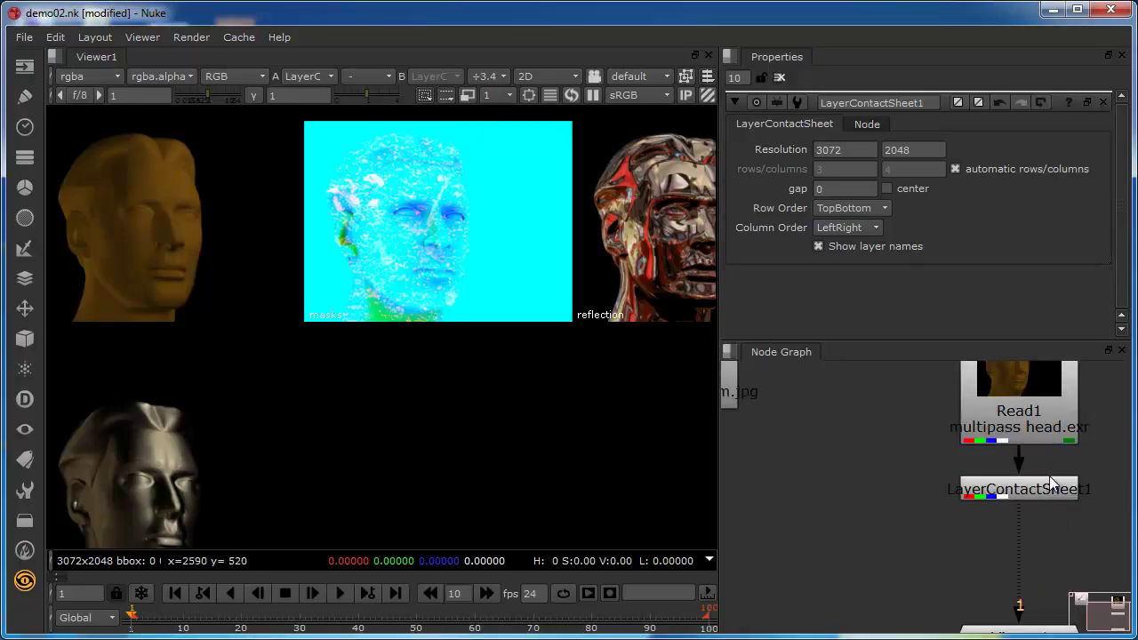
click(1023, 501)
click(974, 418)
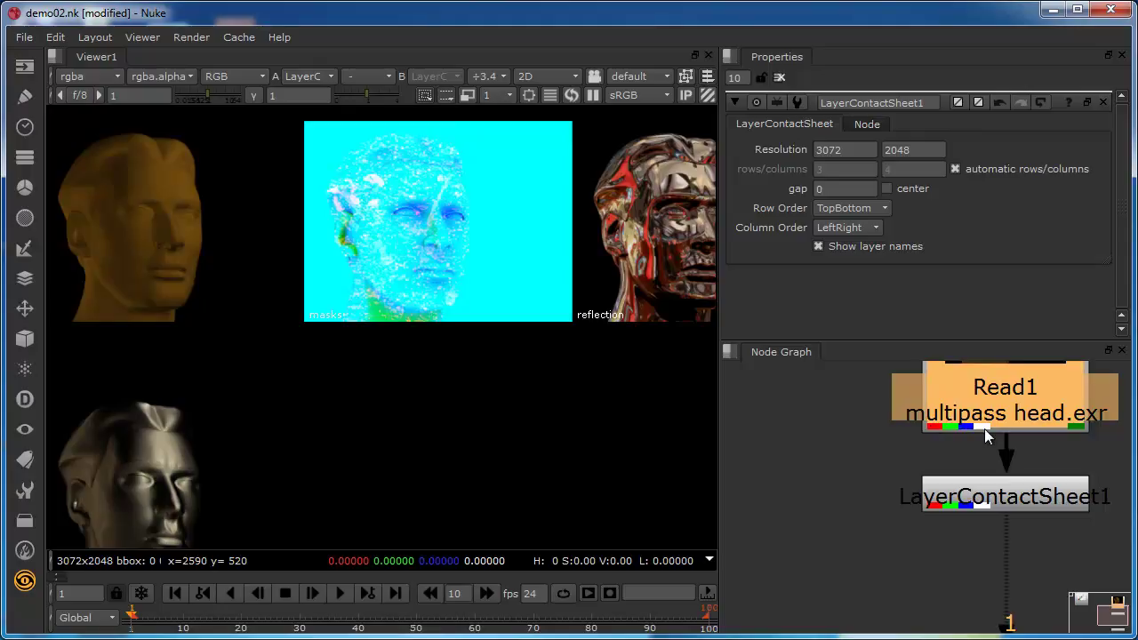
scroll(985, 428, down, 3)
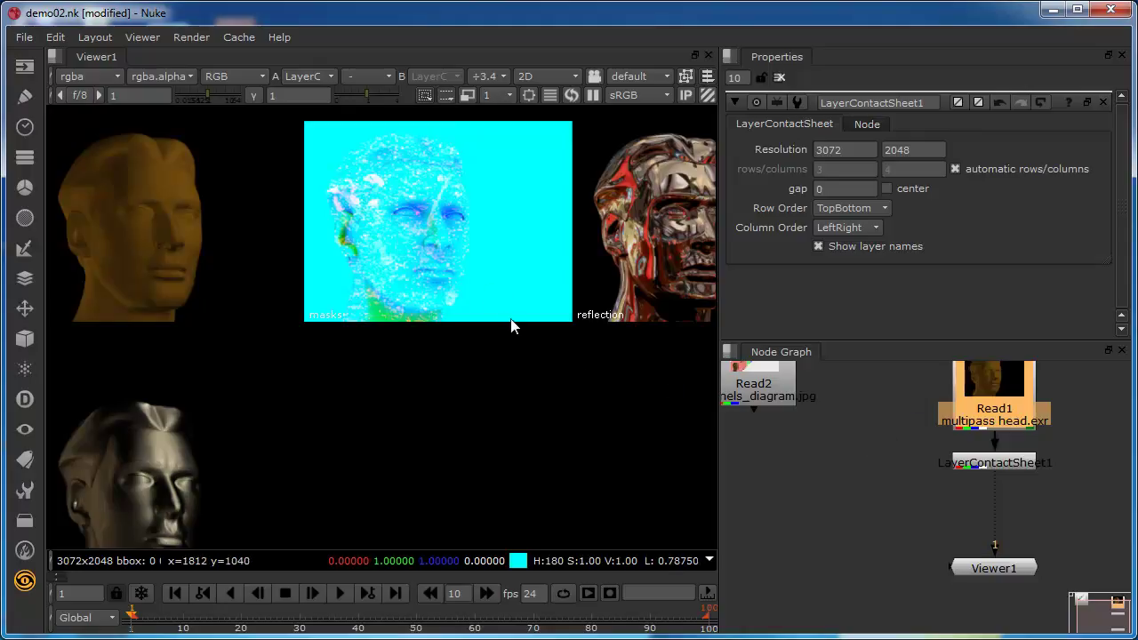
Step: View the whole contact sheet in its red channel and in its green channel to compare what each layer stores there
scroll(509, 324, down, 1)
middle_drag(472, 358, 439, 335)
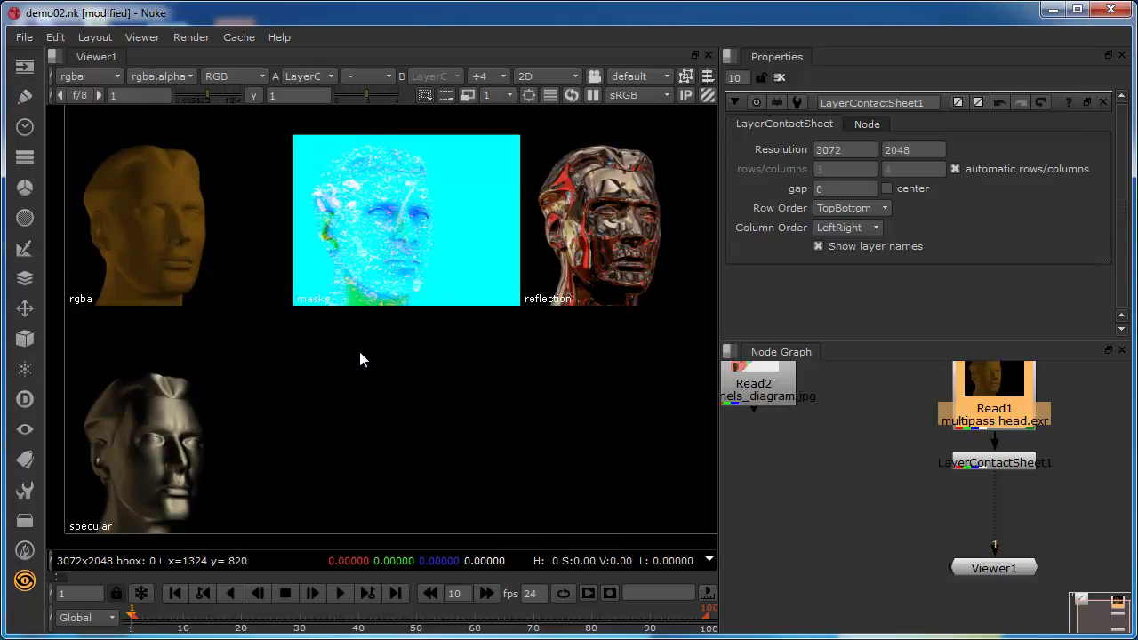
click(245, 75)
click(237, 140)
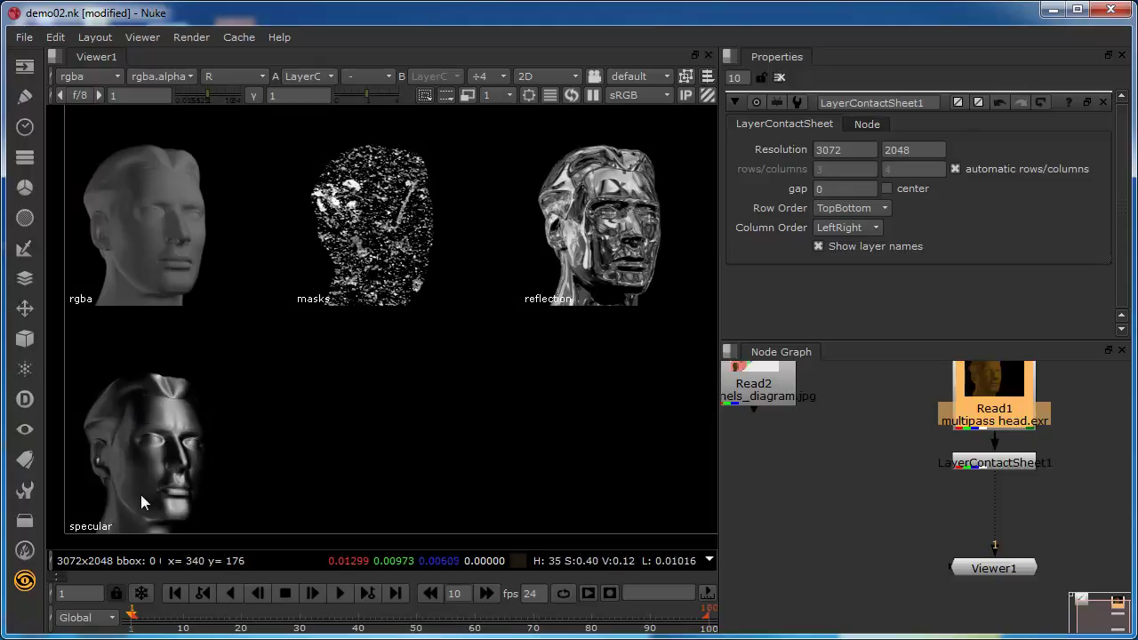
click(245, 77)
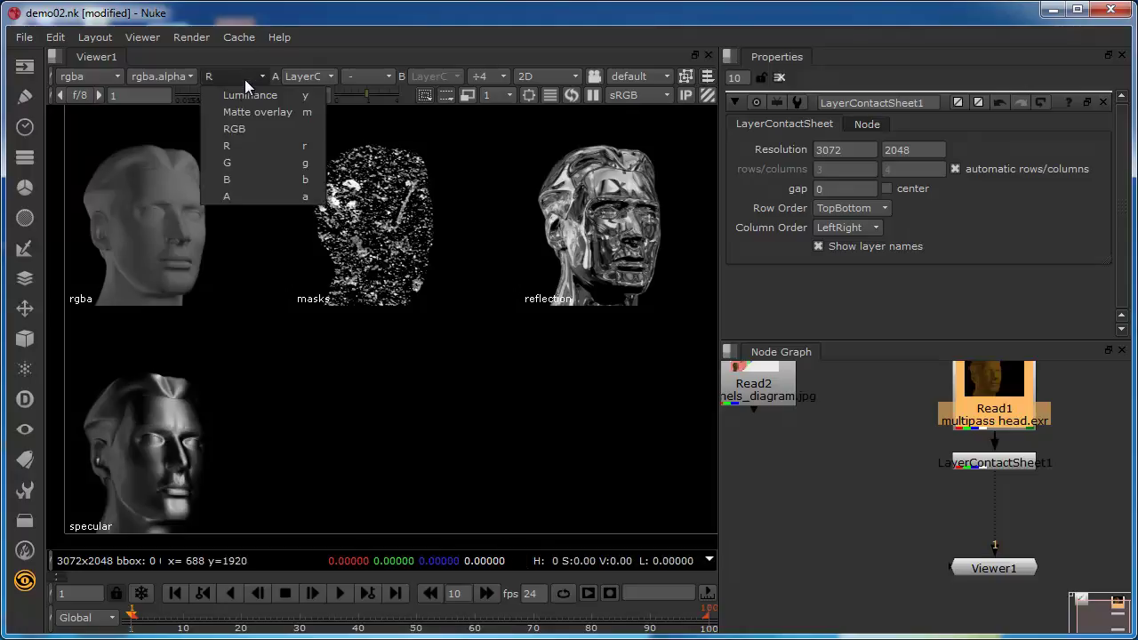
click(229, 163)
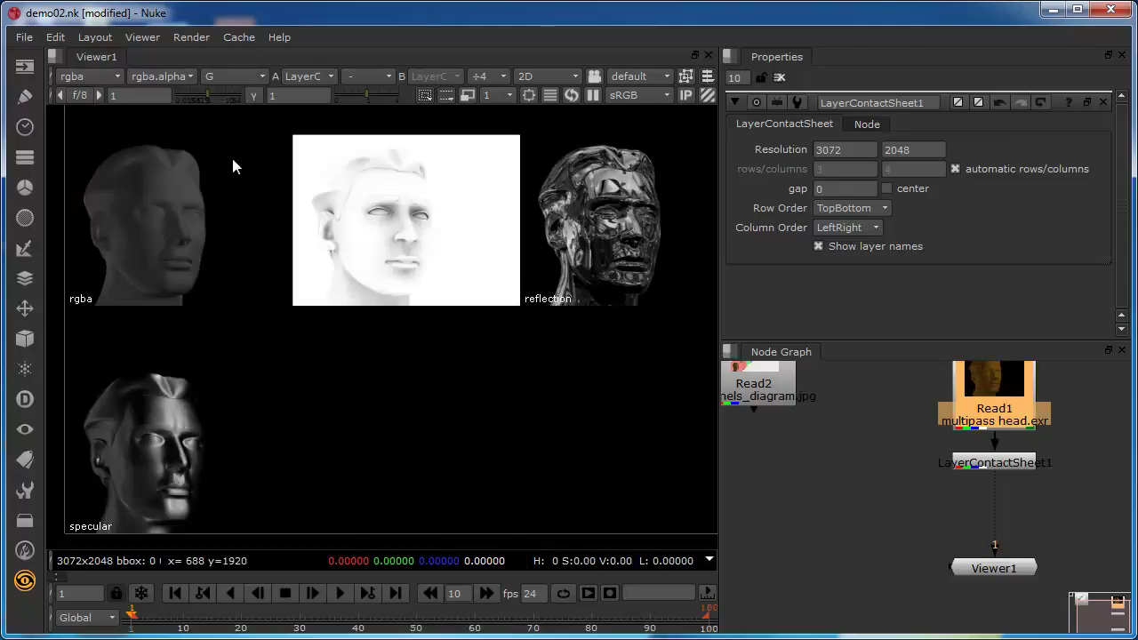
Step: View the whole contact sheet in its blue channel and in its alpha channel, and return the viewer to RGB
click(233, 78)
click(230, 179)
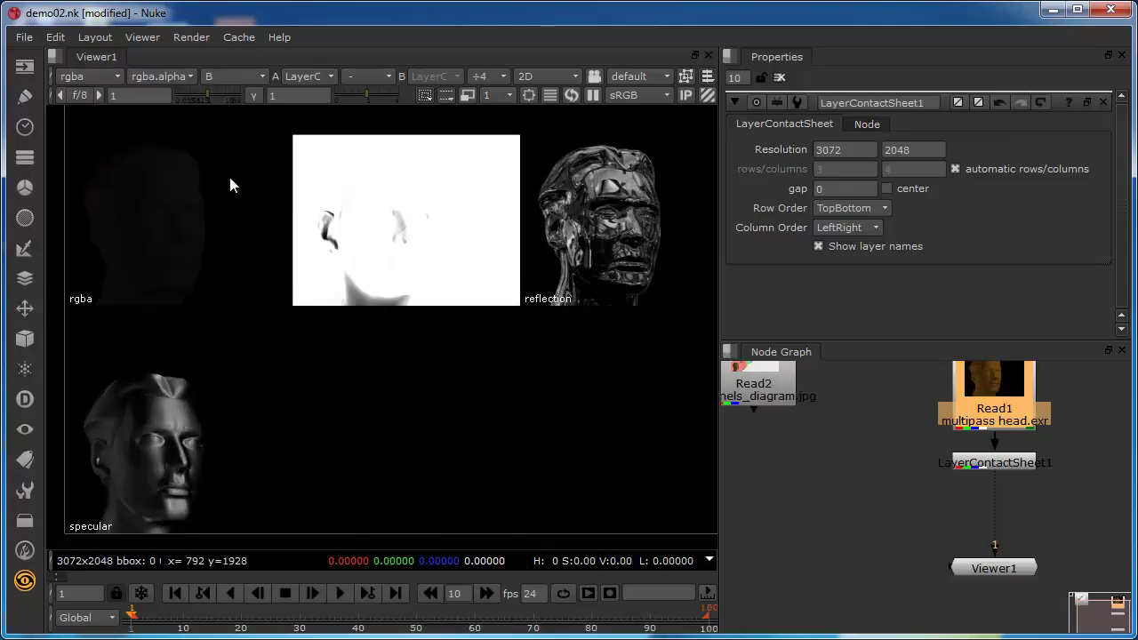
click(237, 78)
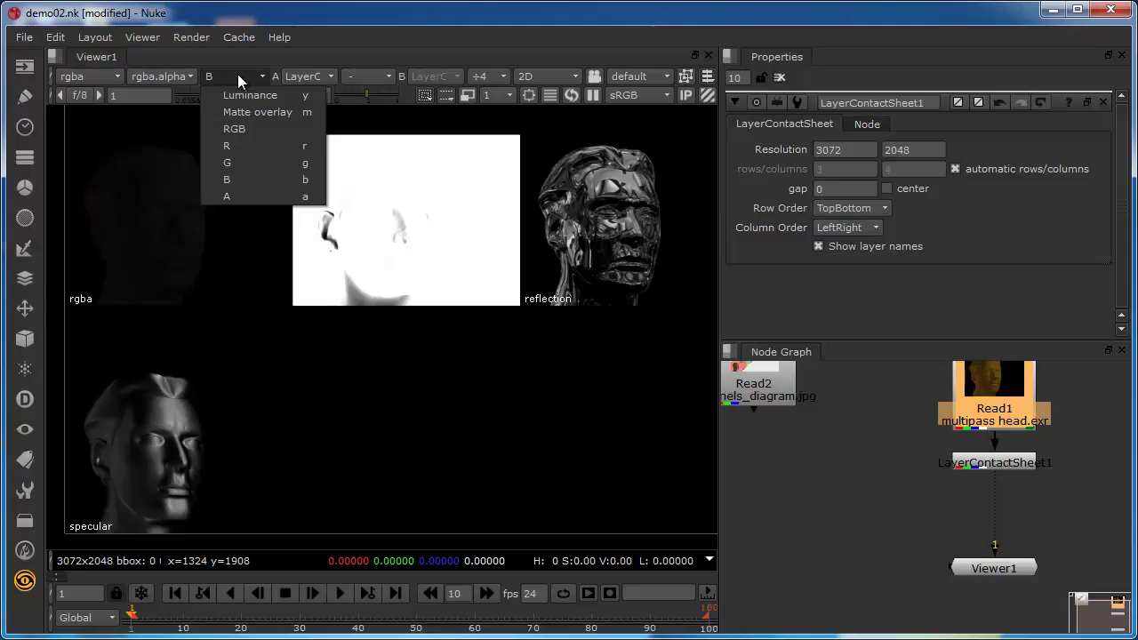
click(237, 75)
click(237, 76)
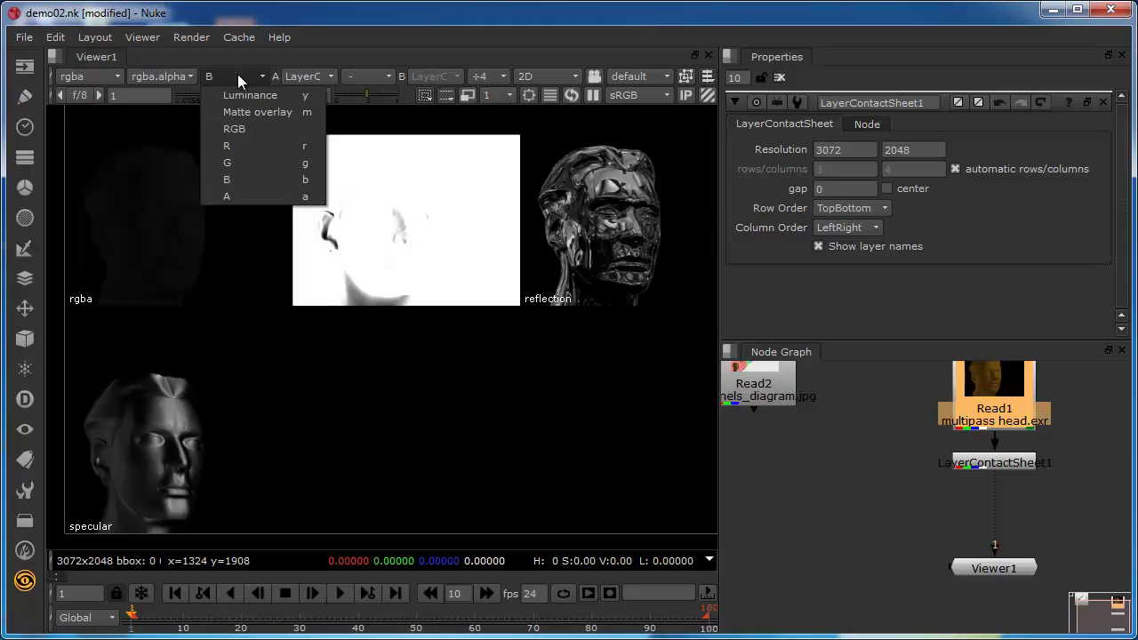
click(243, 196)
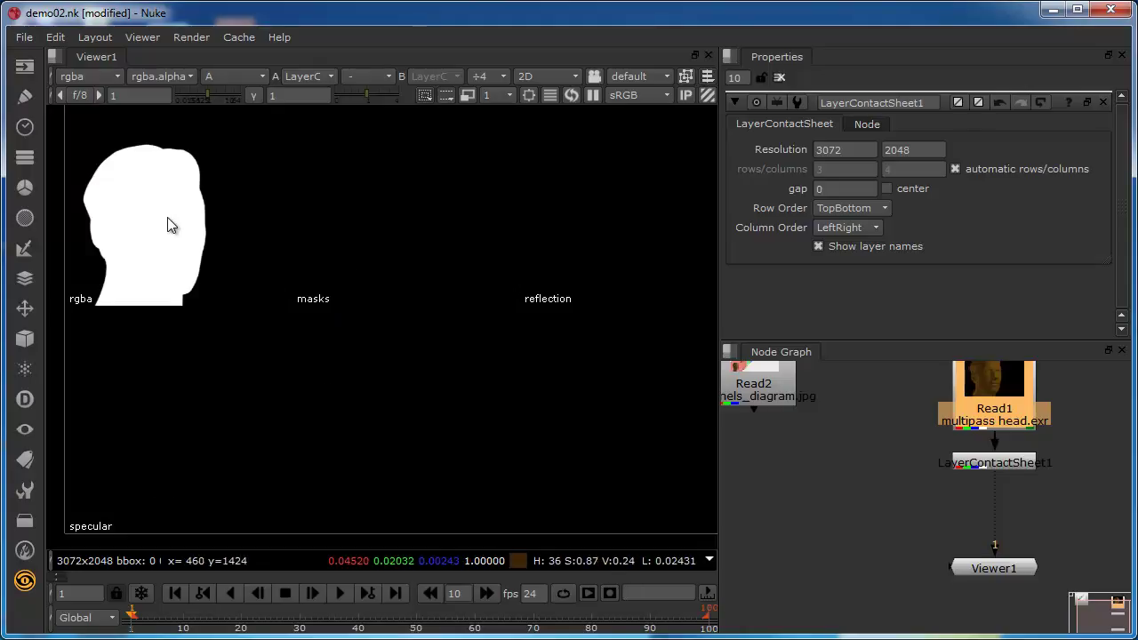
click(250, 75)
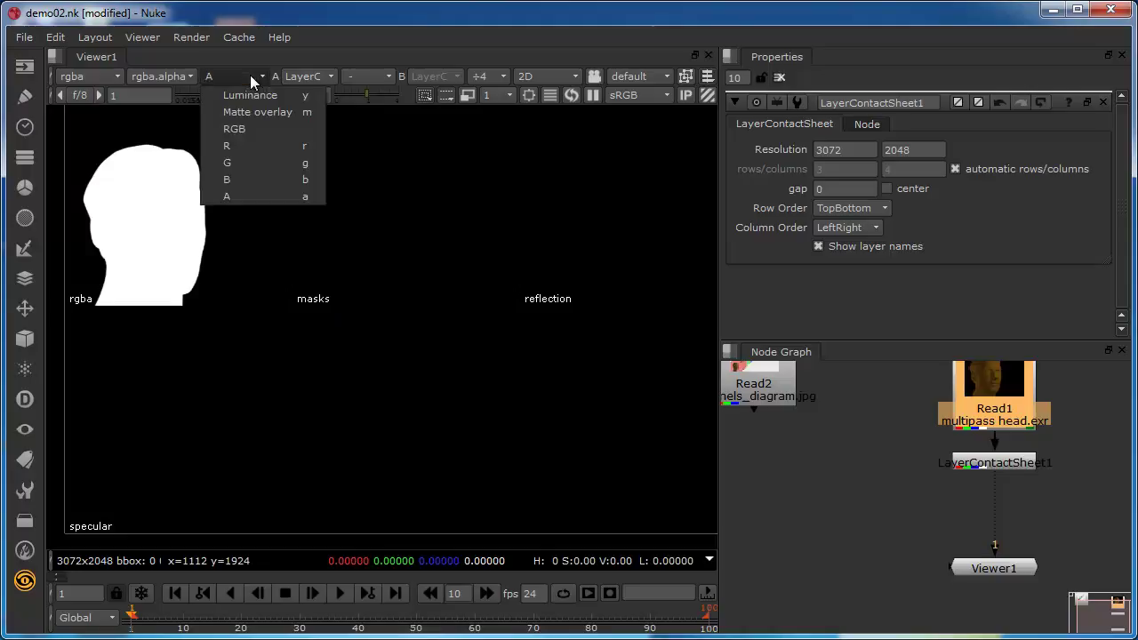
click(248, 133)
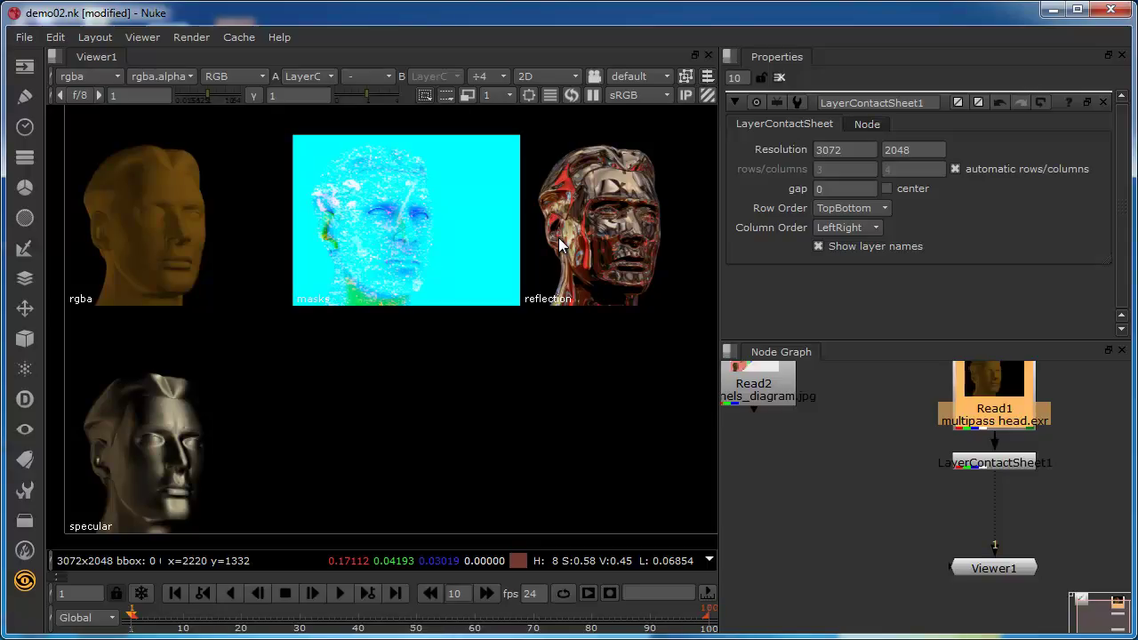
Step: Toggle the LayerContactSheet1 node off and on to compare the outputs, leaving it disabled
click(996, 466)
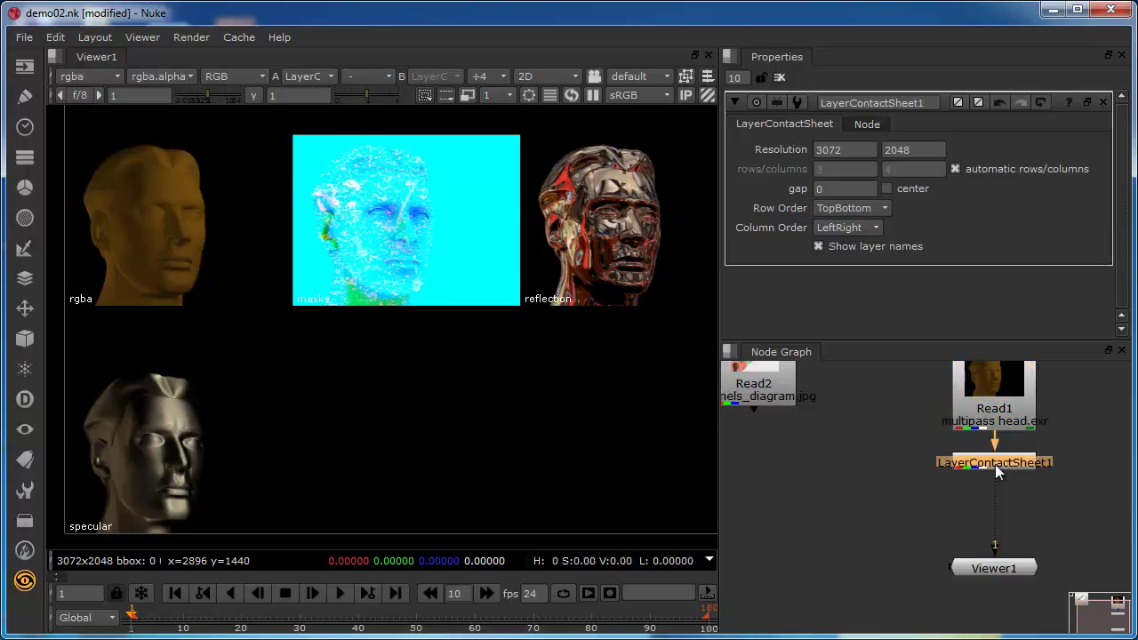
key(d)
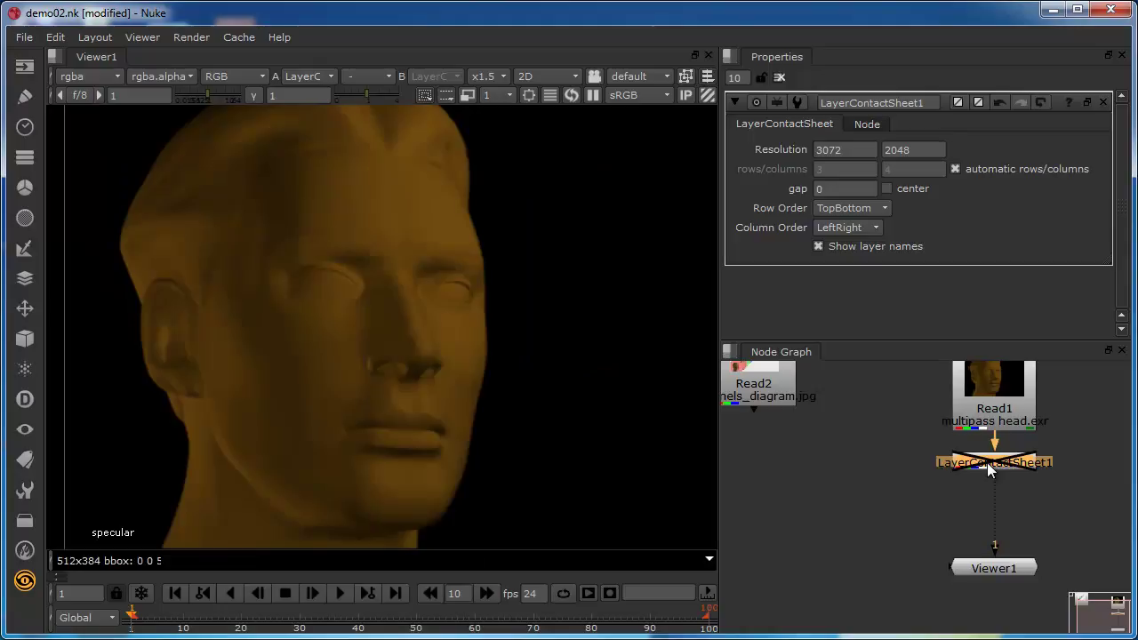
key(d)
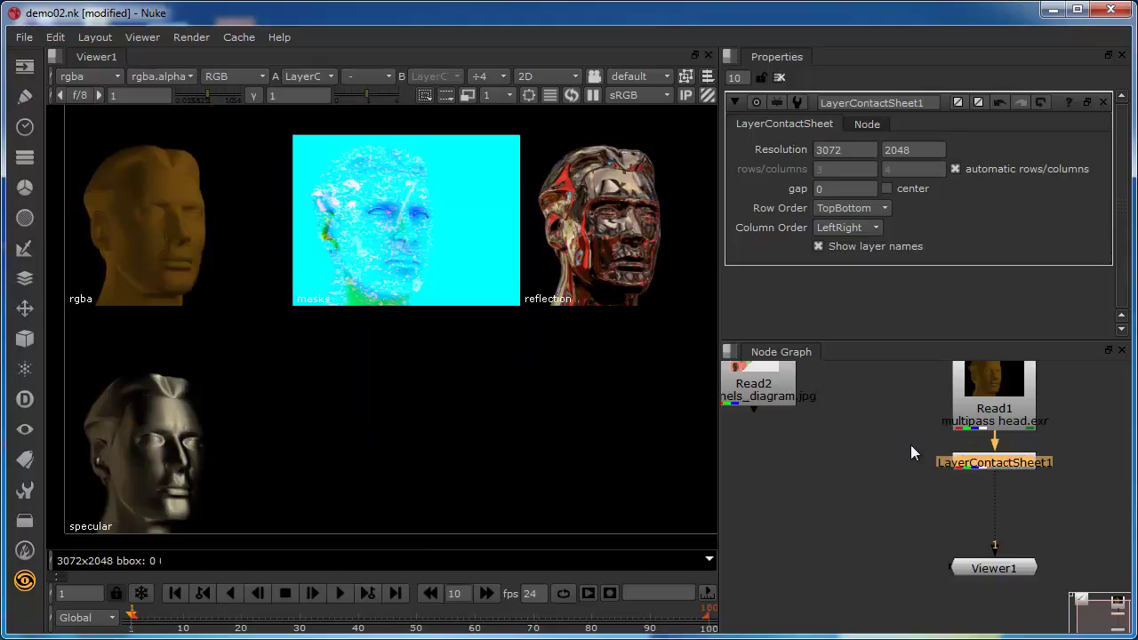
key(d)
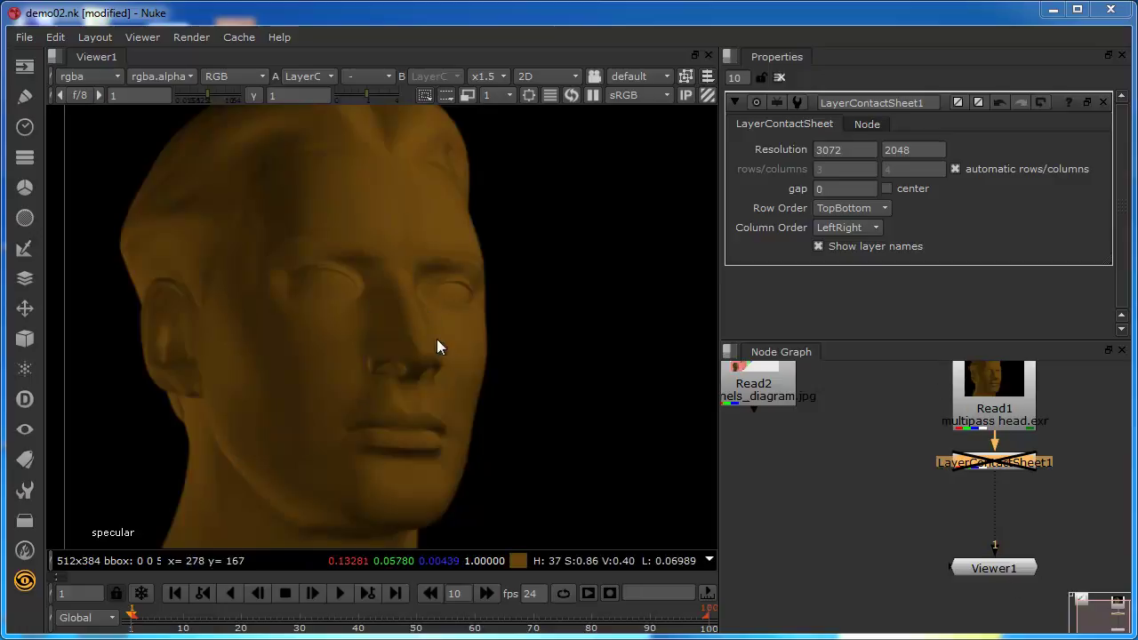
Step: Display the masks layer fitted to the viewer and inspect its red, green and blue channels one by one
click(101, 74)
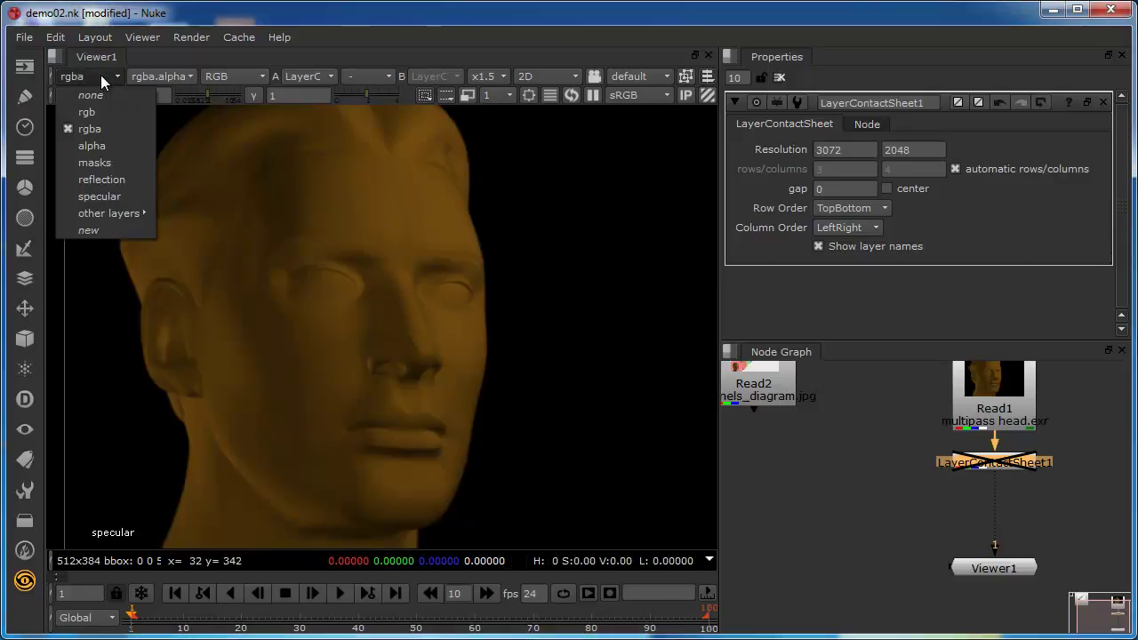
click(101, 165)
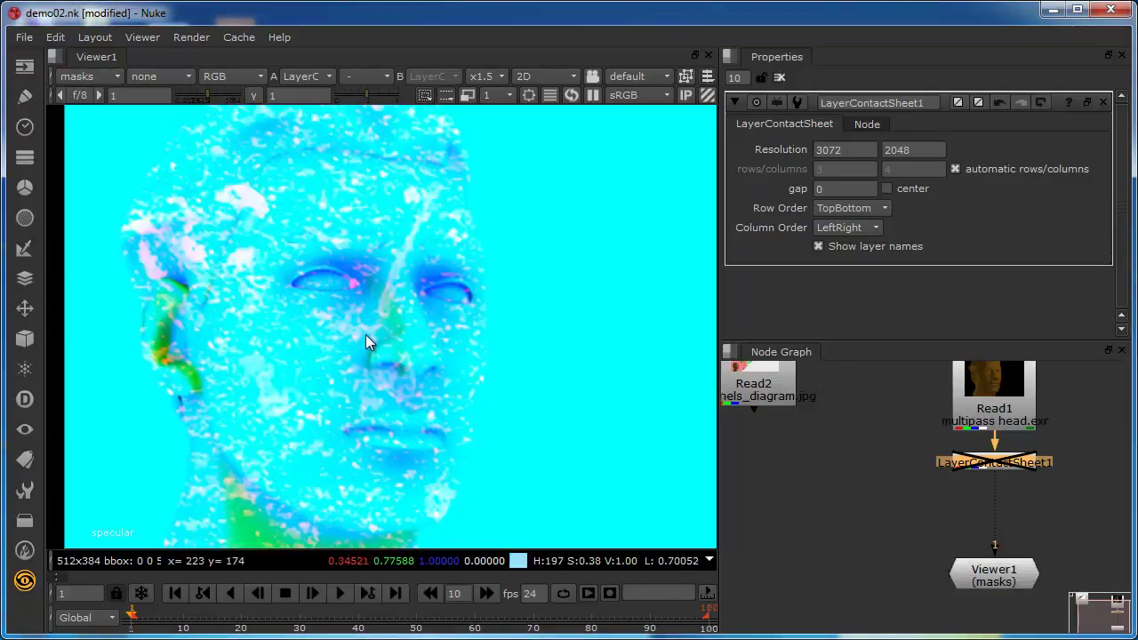
key(f)
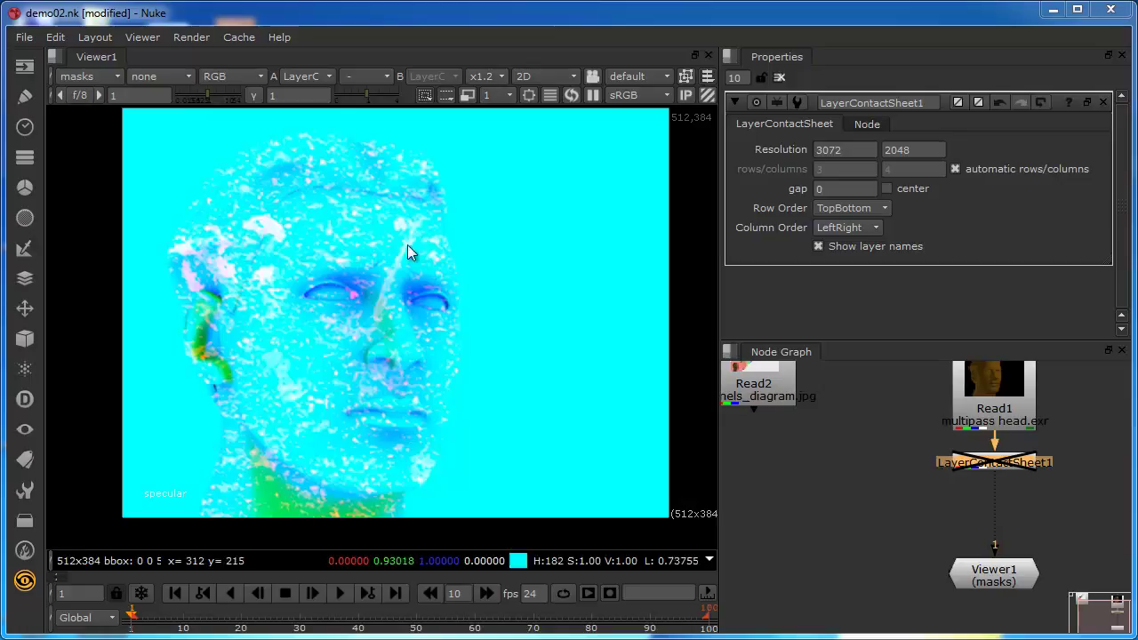
click(234, 74)
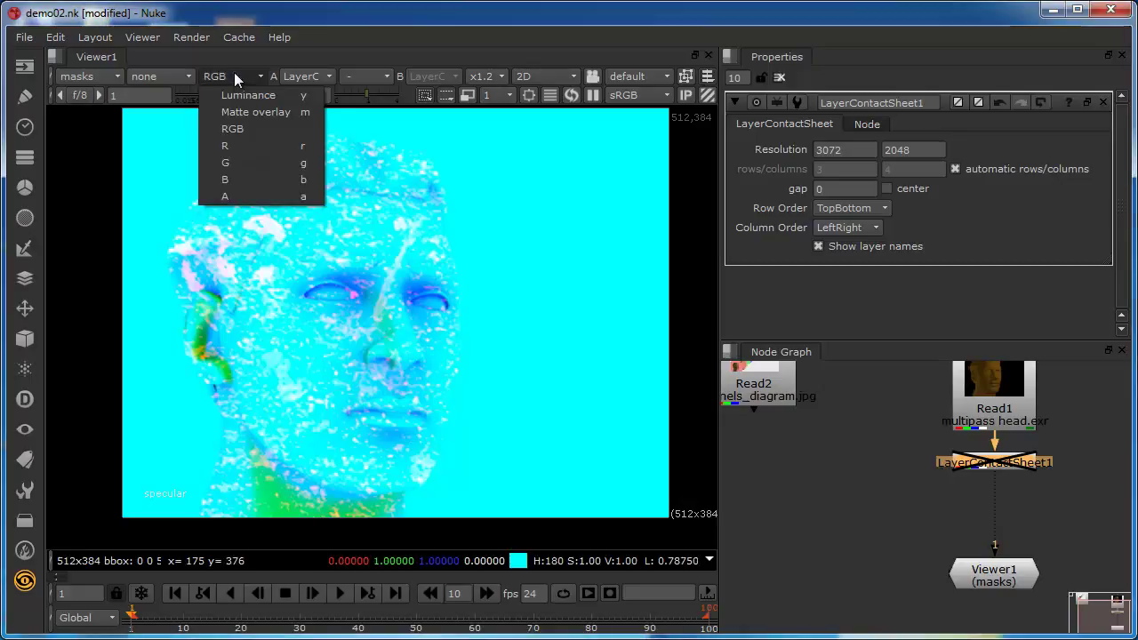
click(232, 143)
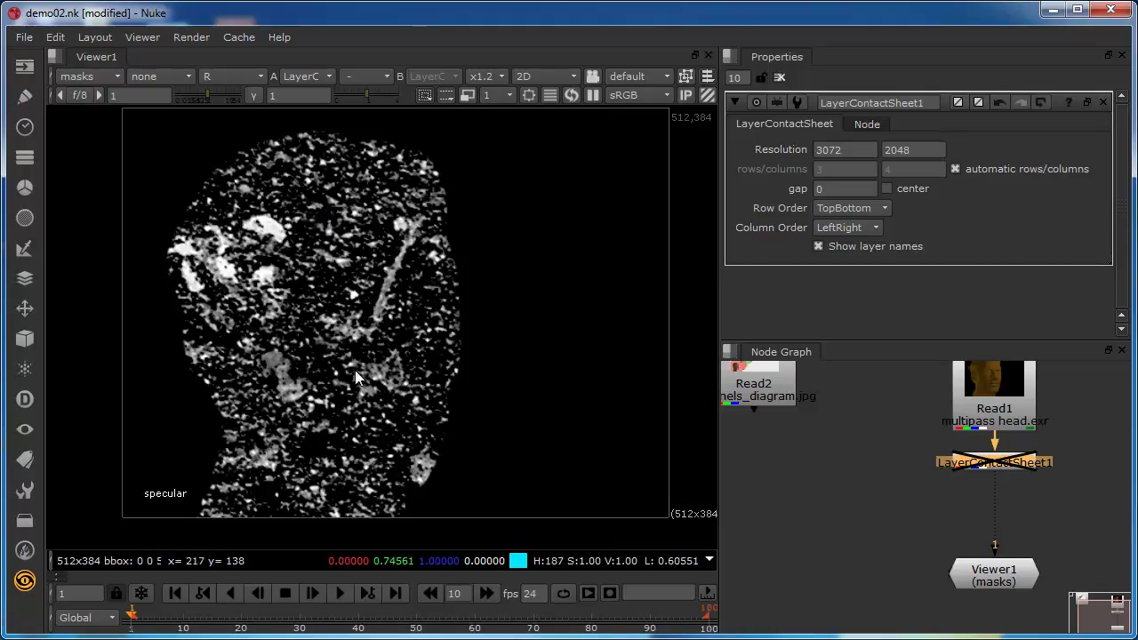
click(240, 80)
click(243, 164)
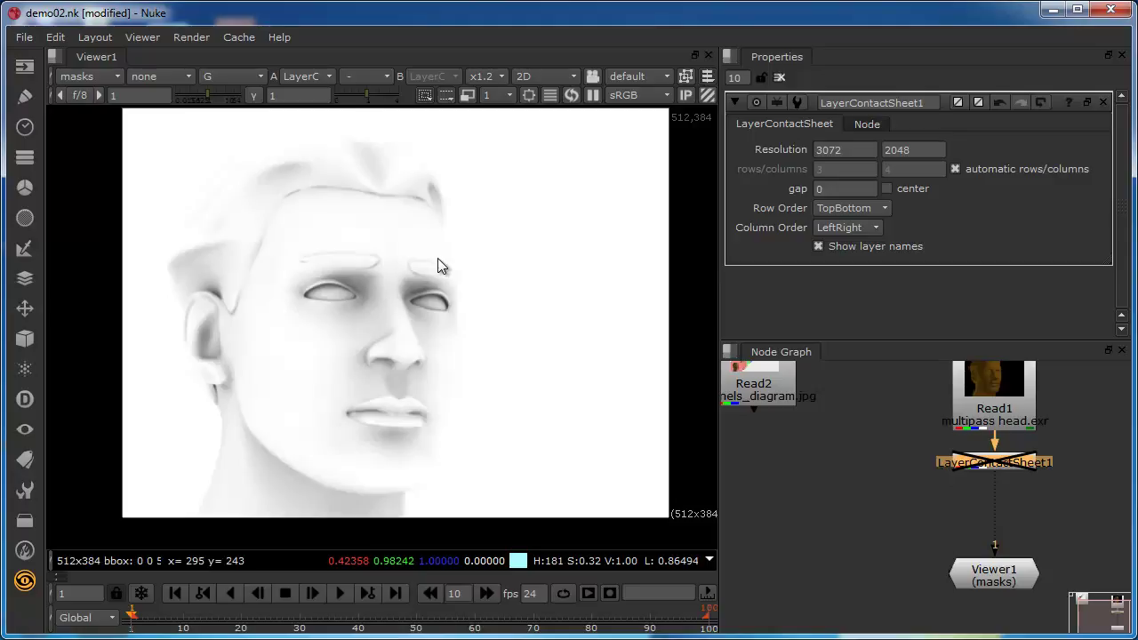
click(220, 77)
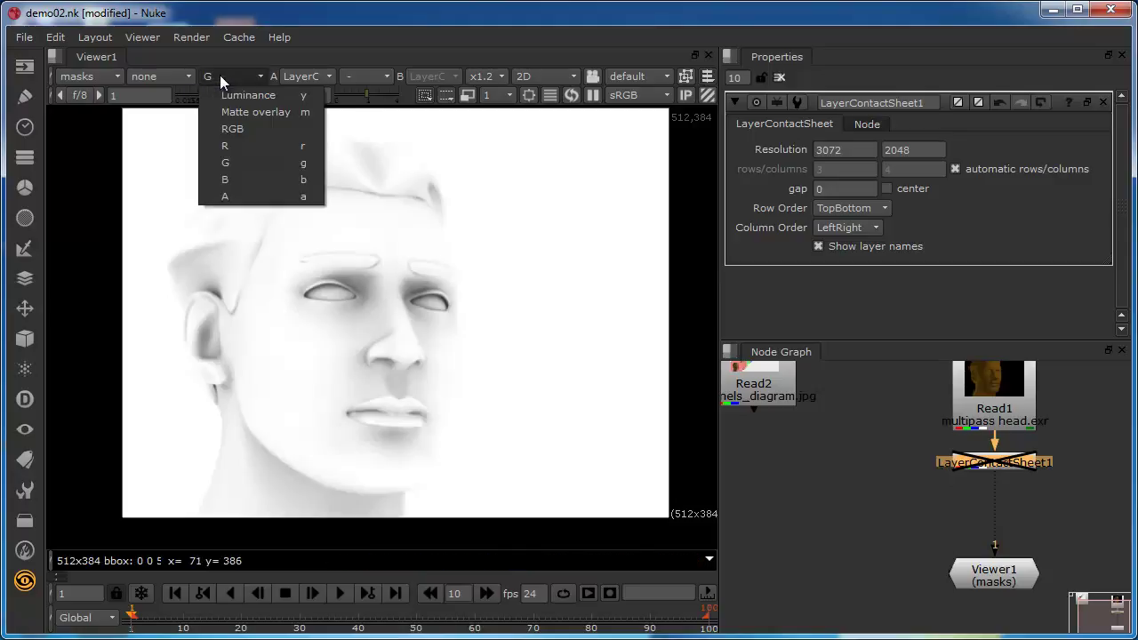
click(220, 180)
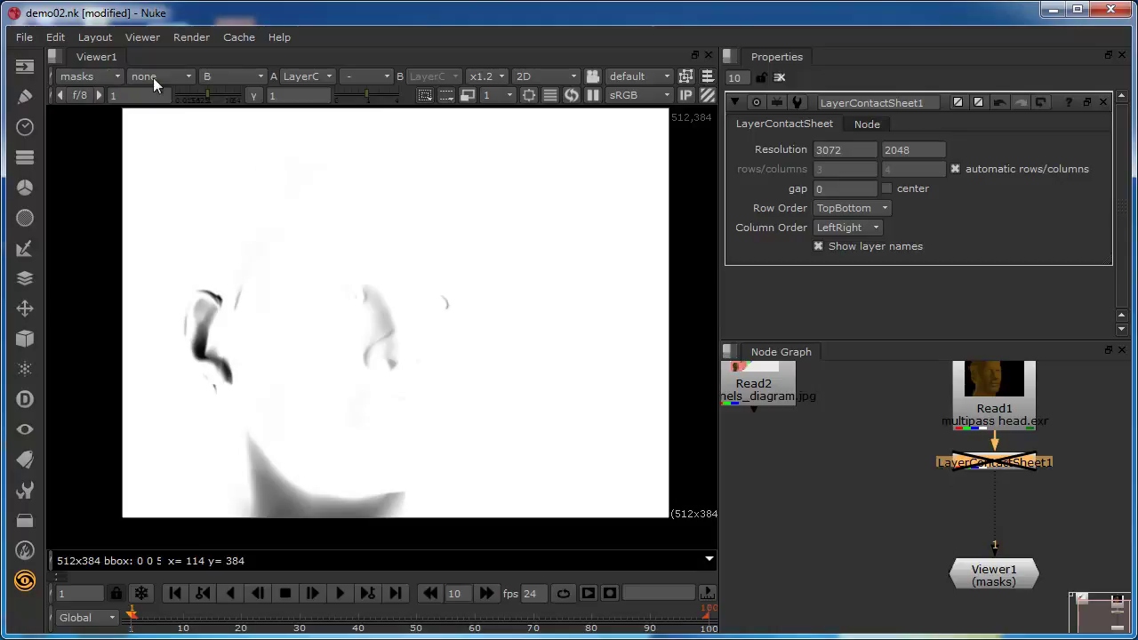
Step: Return the viewer to full RGB and display the rgba layer instead of the masks layer
click(224, 78)
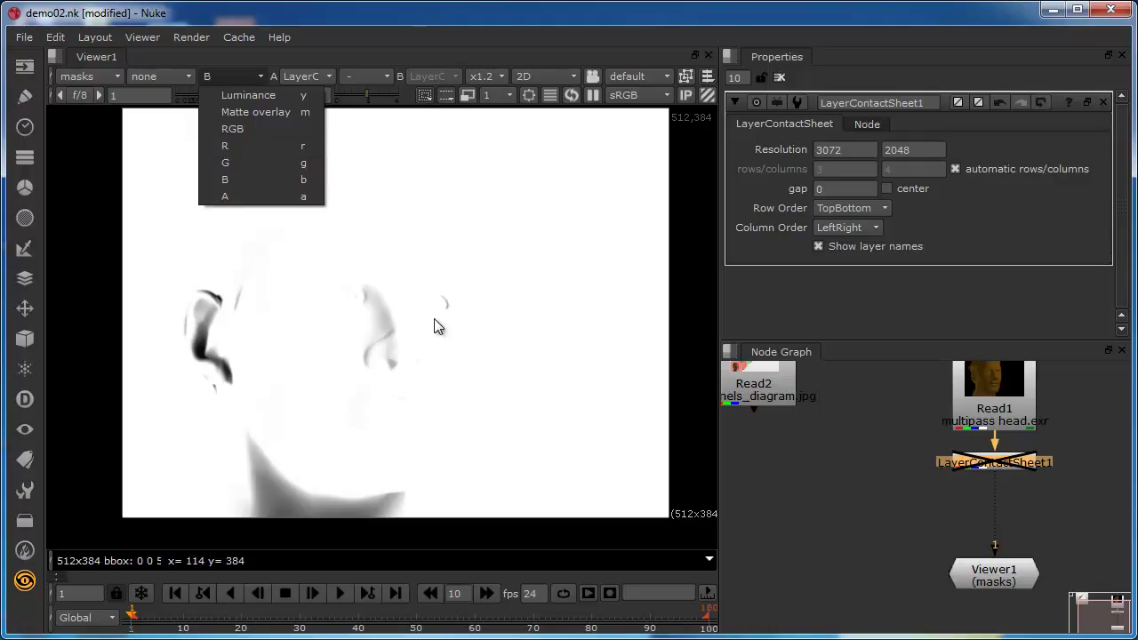
key(Escape)
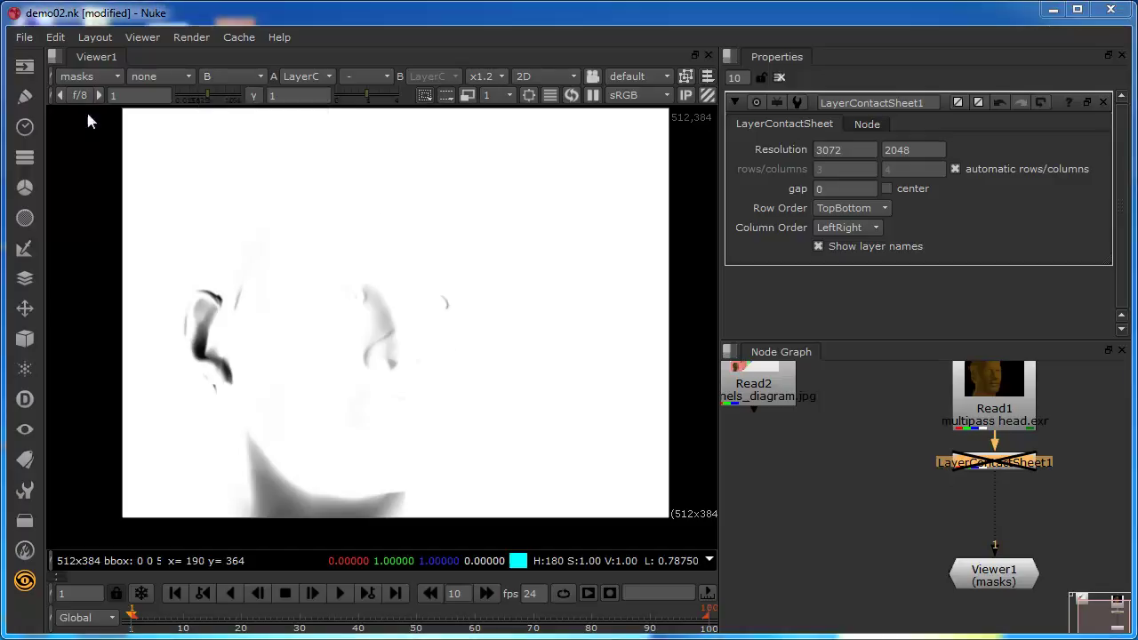
click(210, 78)
click(237, 131)
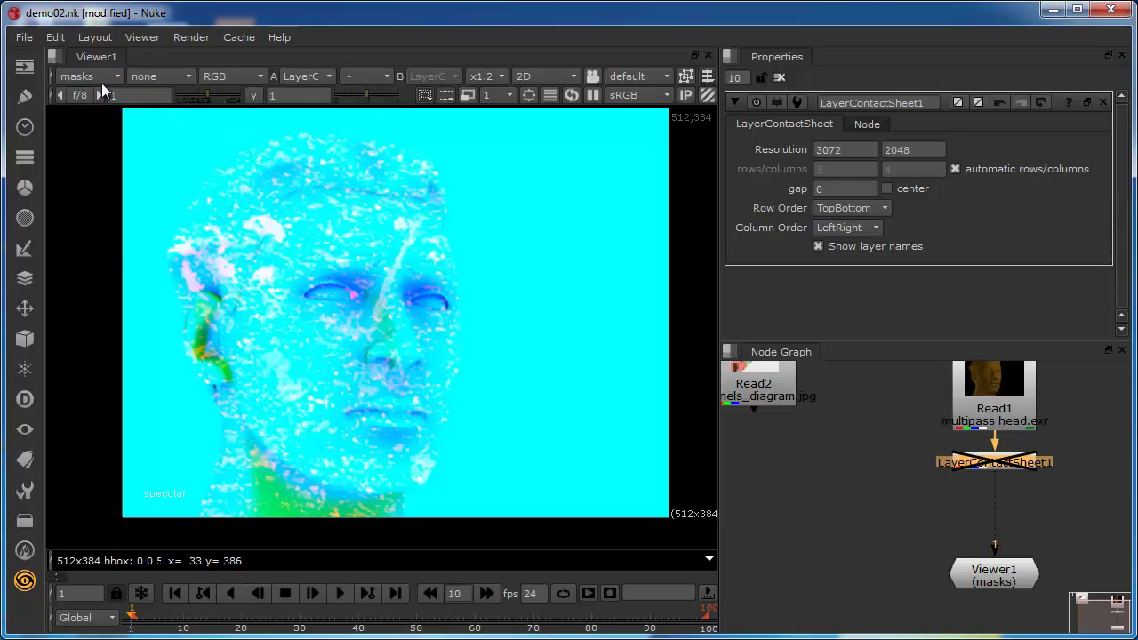
click(101, 82)
click(109, 131)
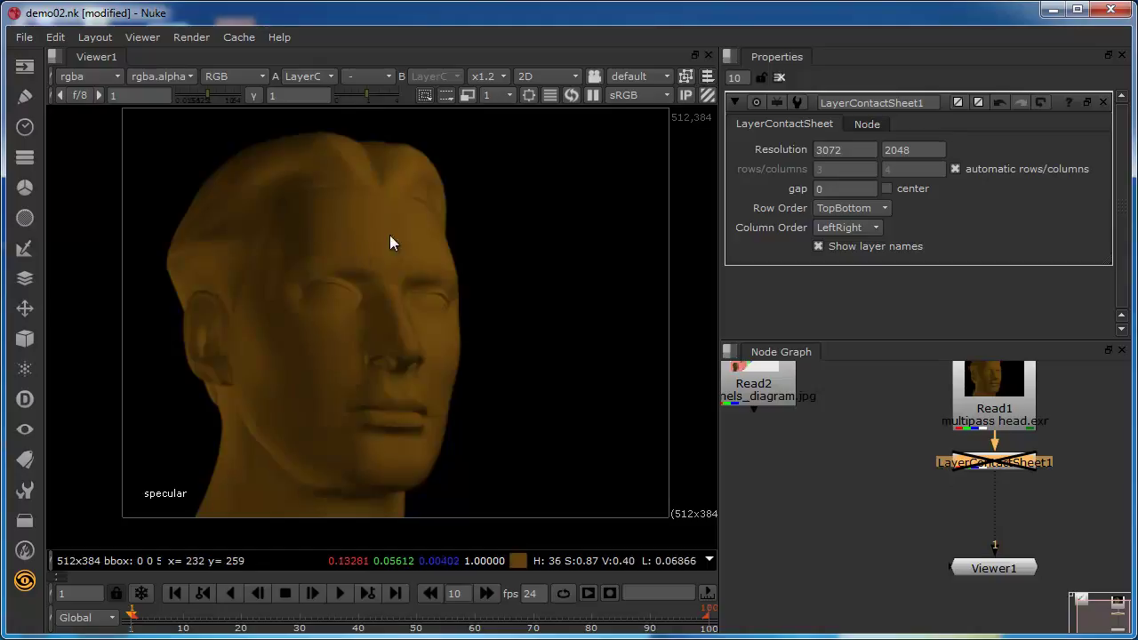
Step: Connect Viewer1 to the Read2 node to examine the channels diagram image
drag(996, 549, 756, 385)
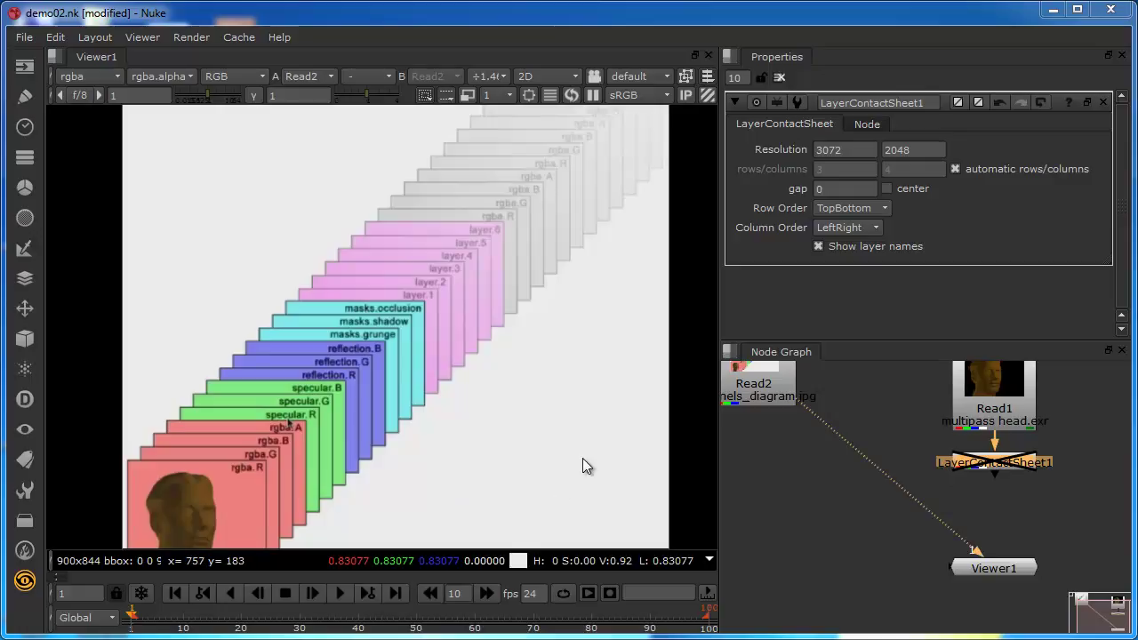
Step: Delete the disabled LayerContactSheet1 node and the Read2 channels diagram node from the node graph
scroll(916, 579, down, 2)
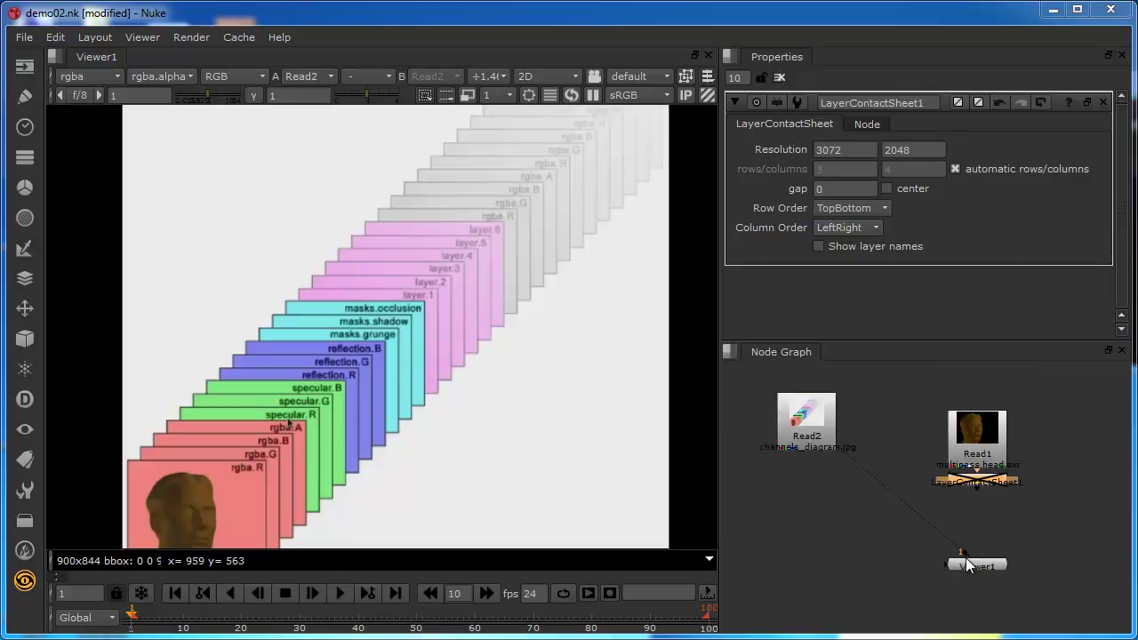
drag(967, 567, 922, 538)
key(Delete)
click(823, 421)
key(Delete)
Step: Connect Viewer1 directly to Read1 and move the viewer node slightly closer beneath it
drag(966, 546, 978, 440)
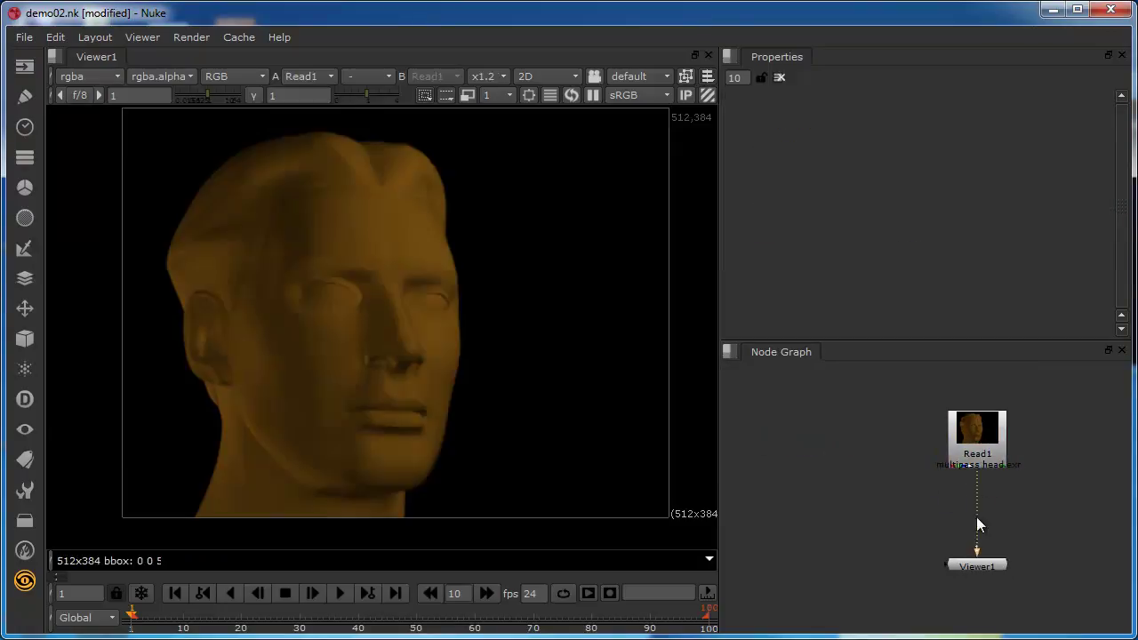
drag(967, 571, 955, 537)
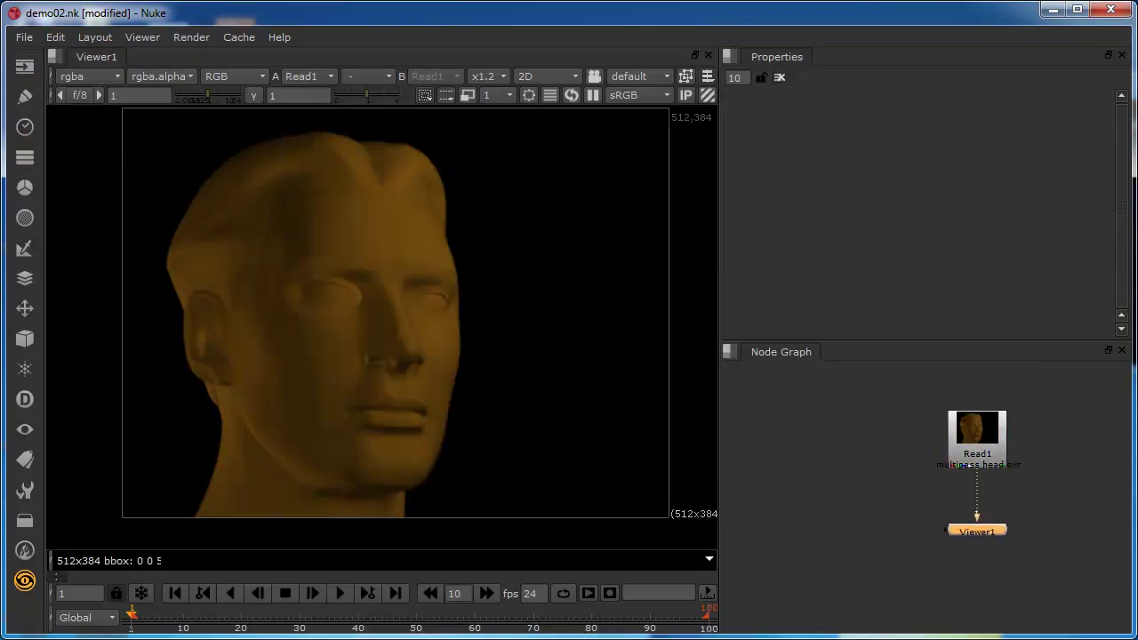
Step: Check the available layers and channels of Read1 and display the reflection layer in the viewer
click(71, 76)
click(73, 76)
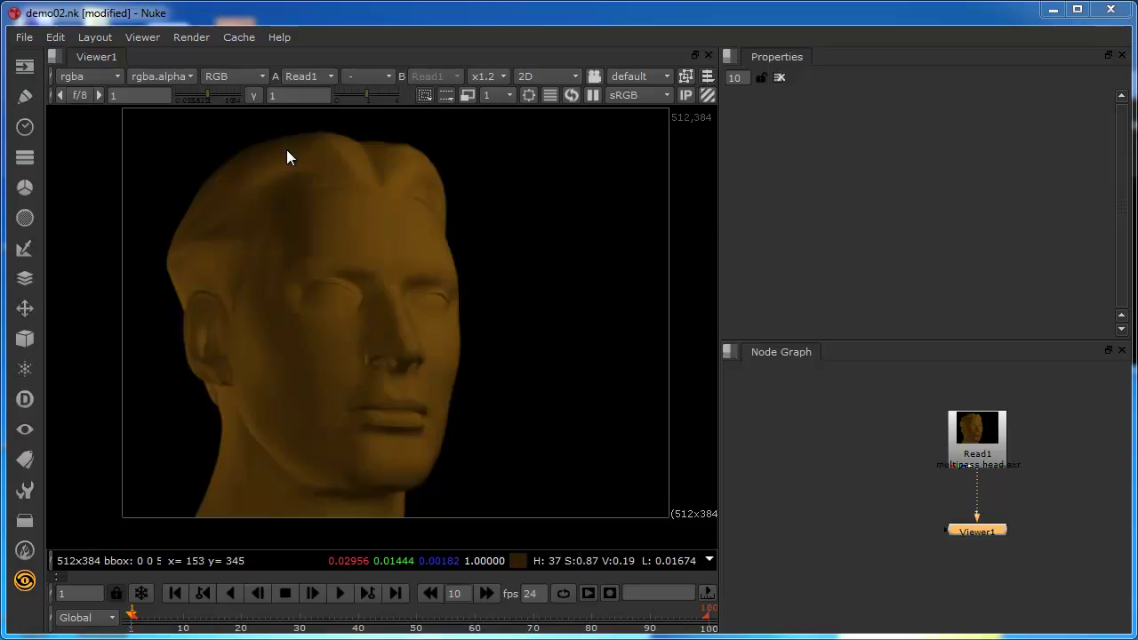
click(248, 76)
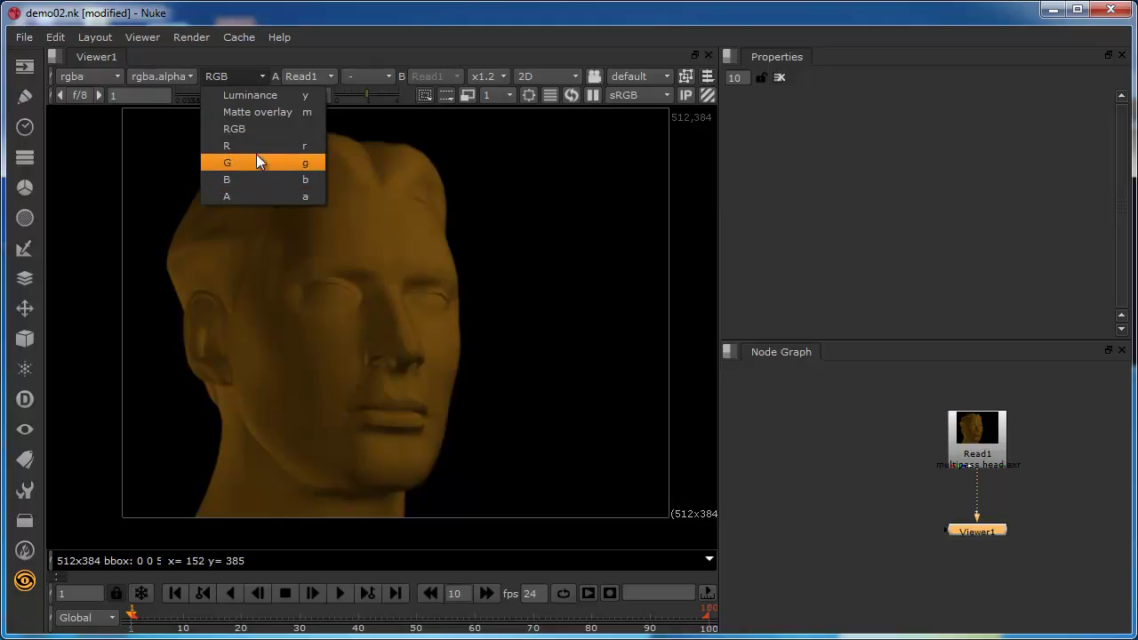
click(93, 77)
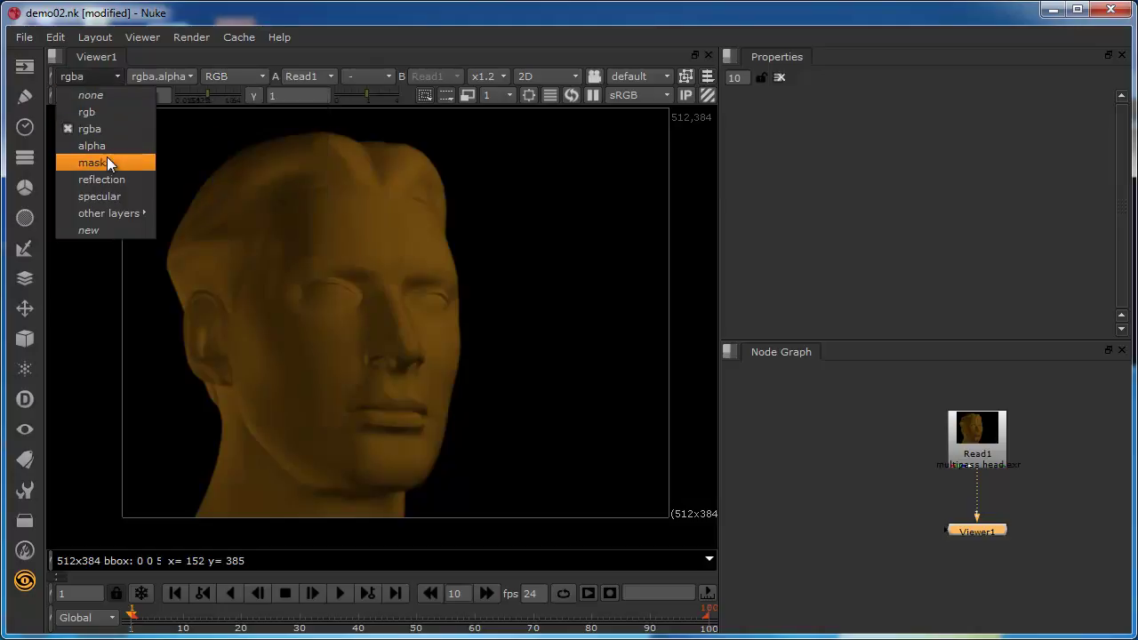
click(108, 187)
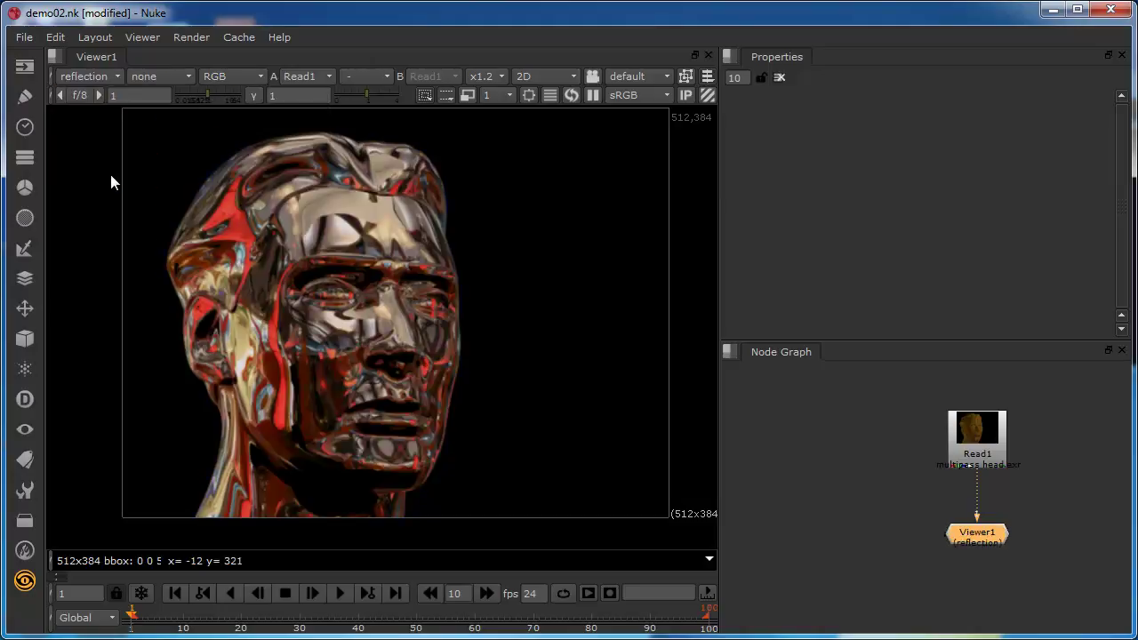
Step: View the reflection layer's red, green, blue and alpha channels in turn, and return the viewer to RGB
click(225, 76)
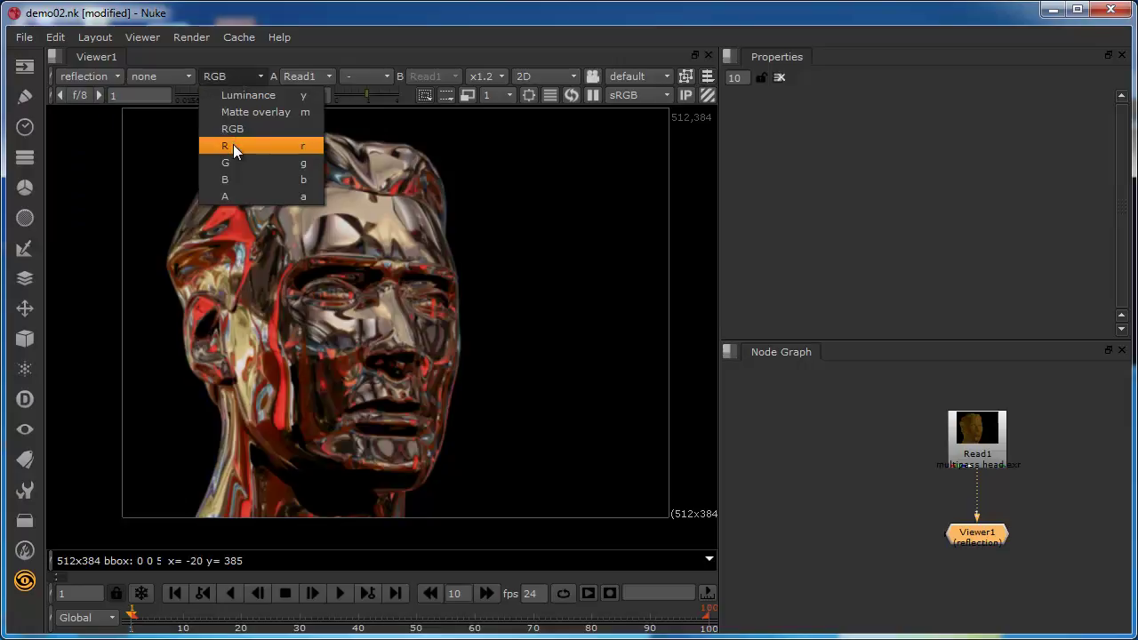
click(233, 144)
click(221, 78)
click(233, 163)
click(232, 76)
click(235, 180)
click(239, 78)
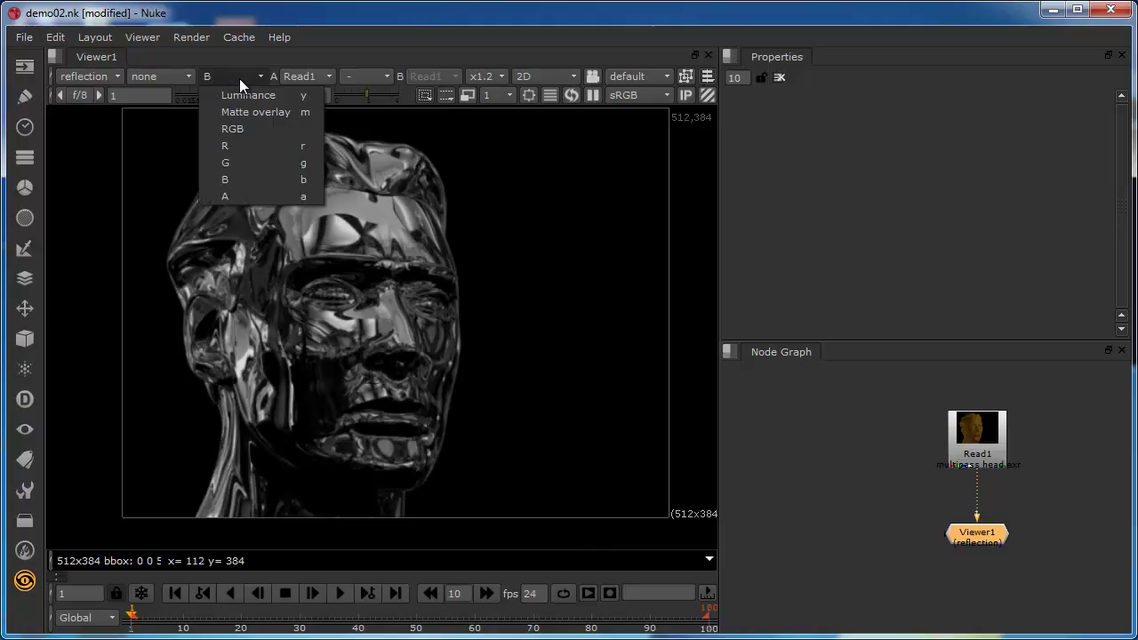
click(243, 194)
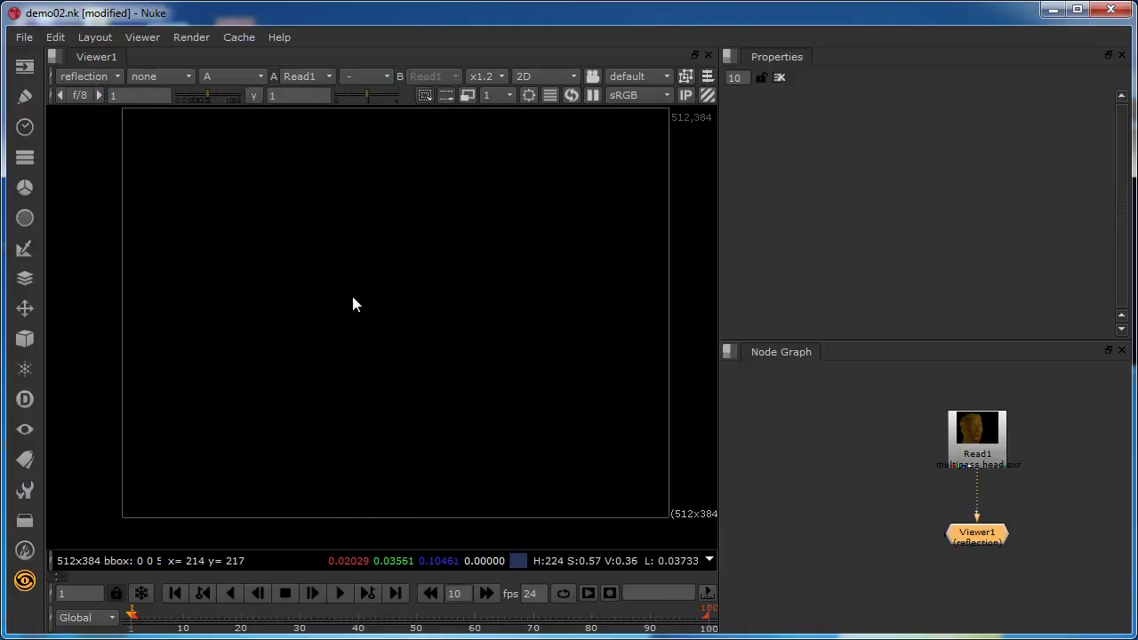
click(221, 74)
click(241, 132)
Step: Display the specular layer in the viewer
click(97, 78)
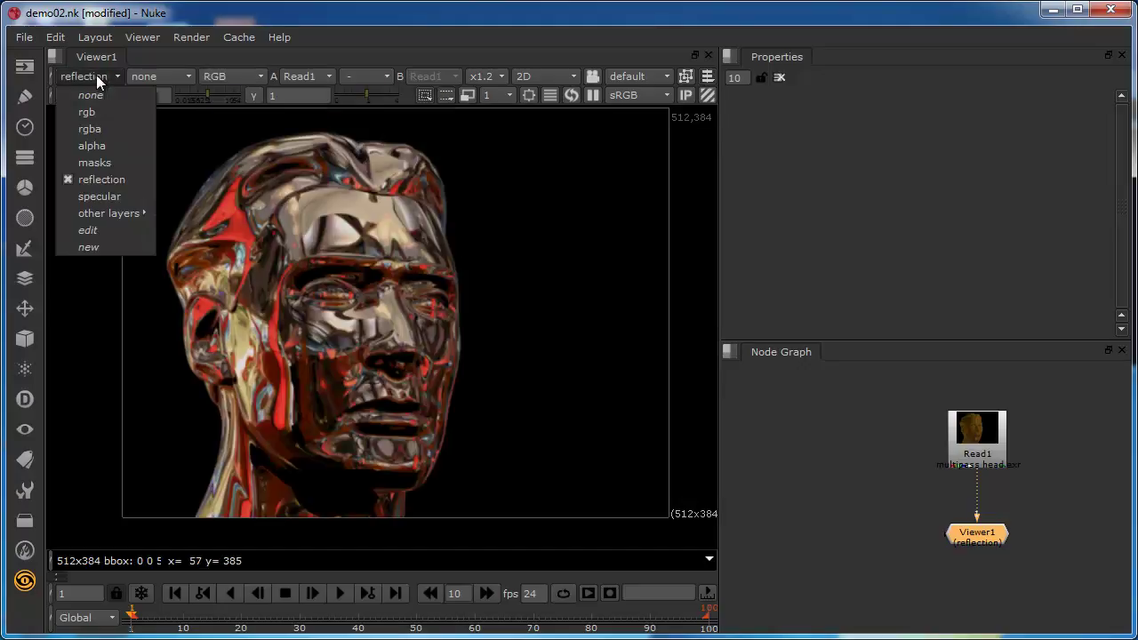
click(99, 198)
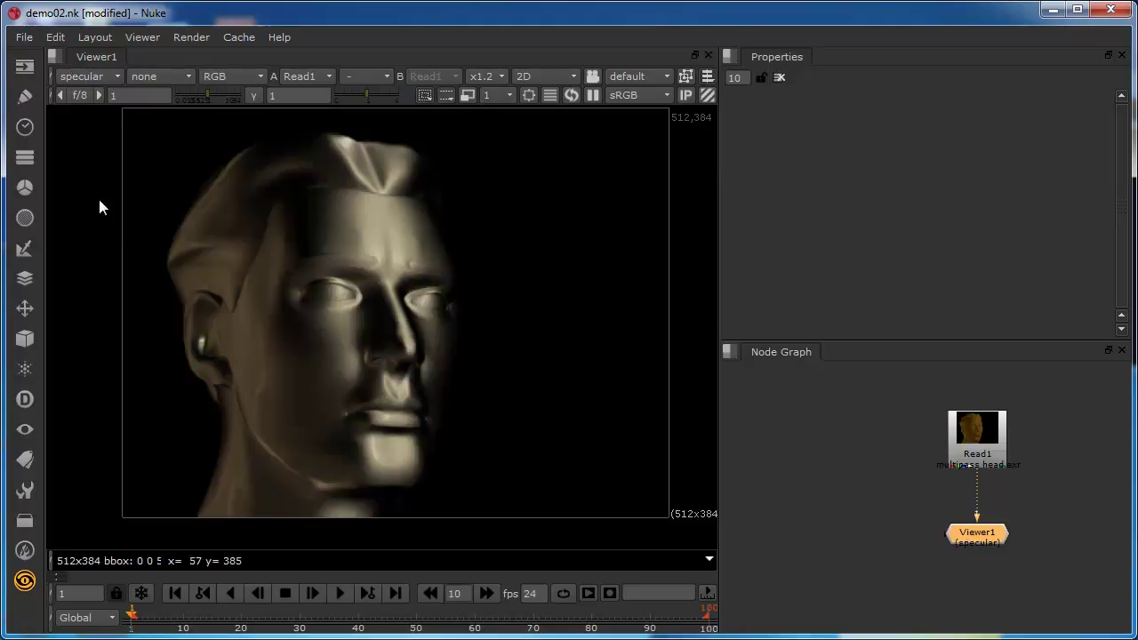
Step: View the specular layer's red, green, blue and alpha channels in turn, and return the viewer to RGB
click(237, 78)
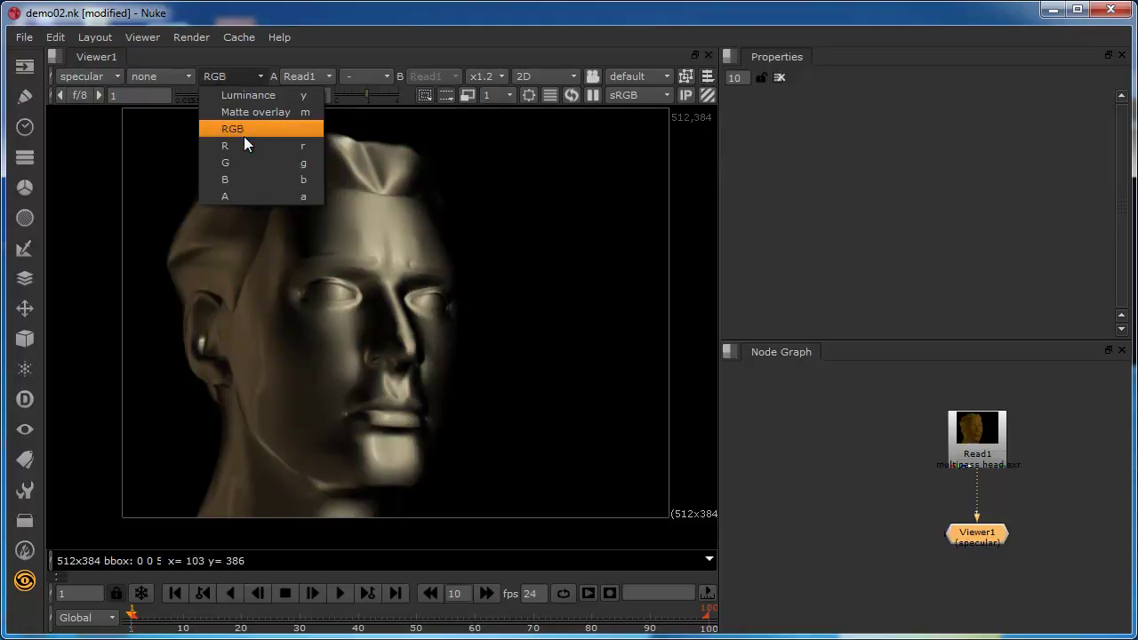
click(243, 145)
click(222, 80)
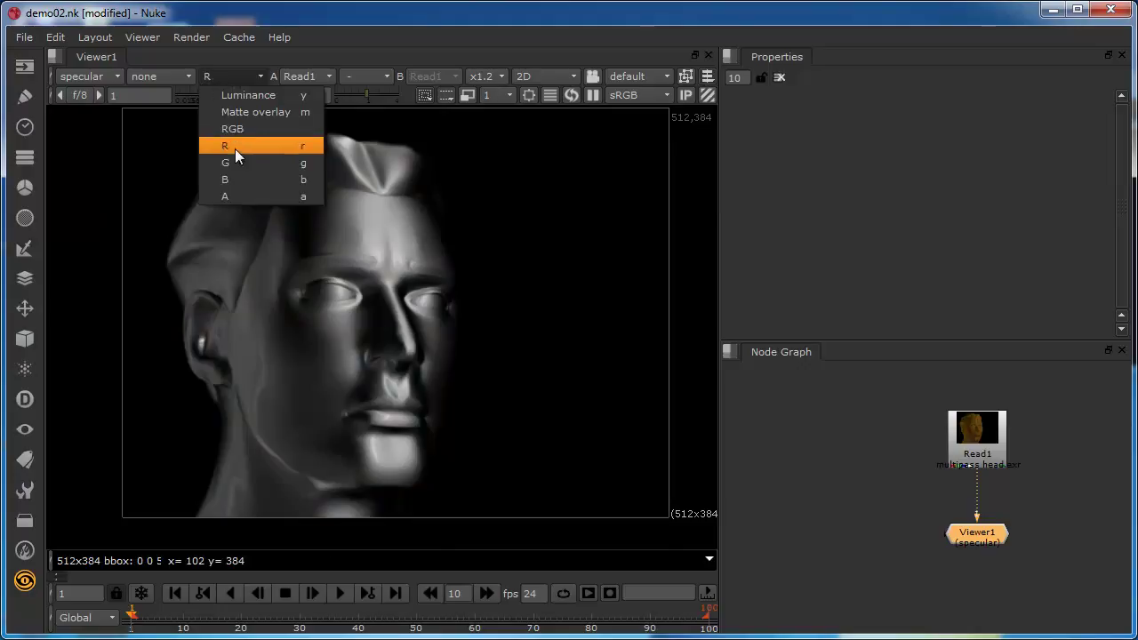
click(236, 162)
click(232, 80)
click(238, 179)
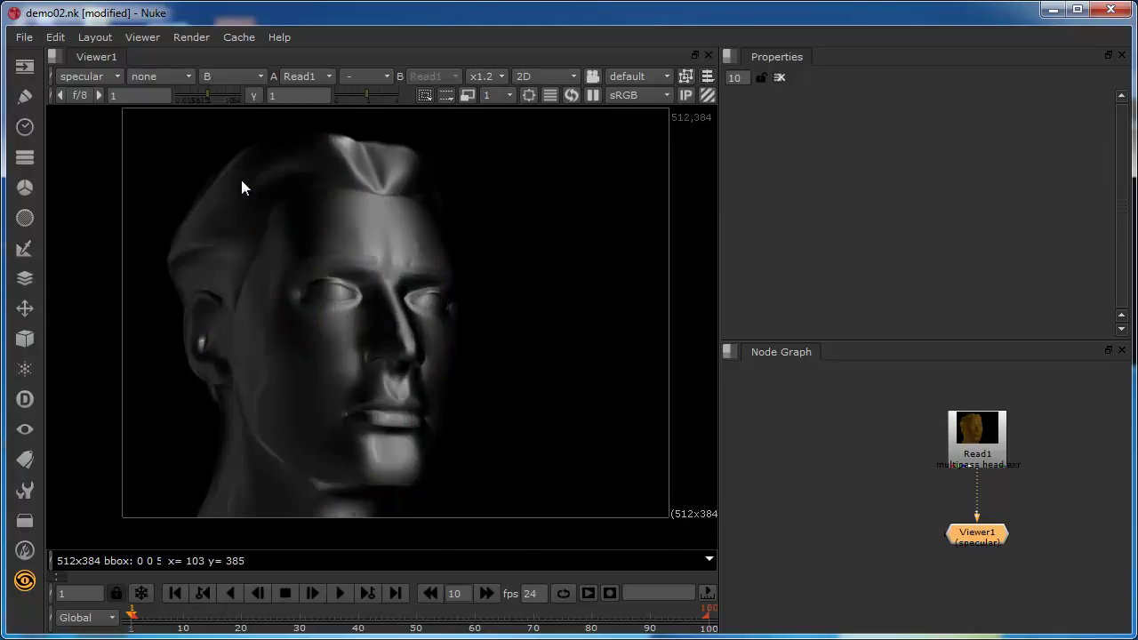
click(225, 82)
click(238, 196)
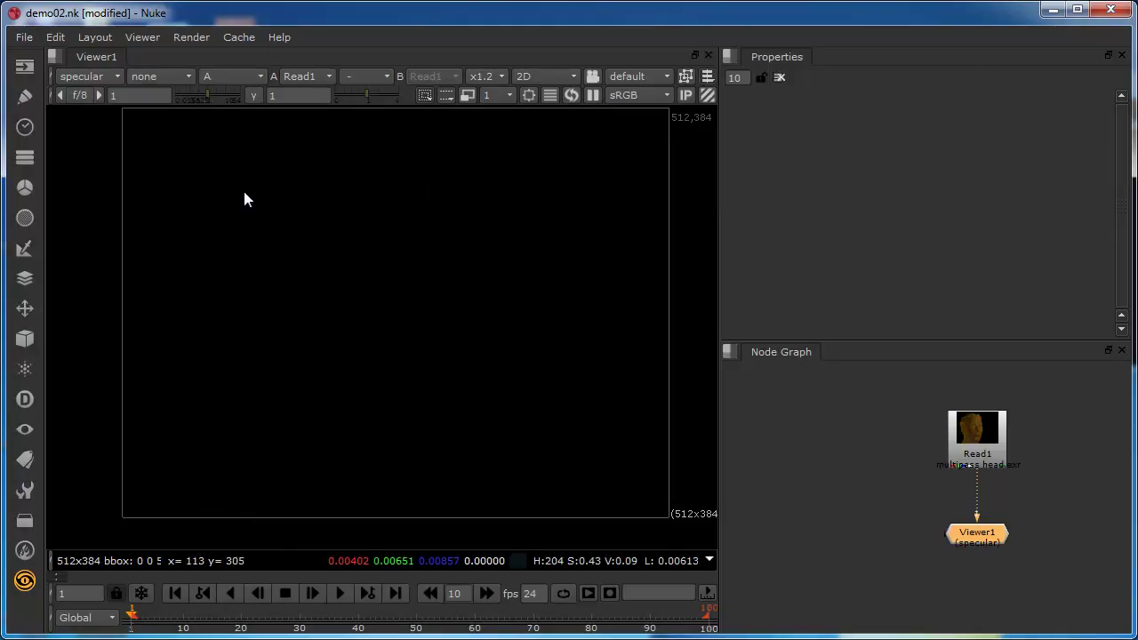
click(226, 79)
click(235, 129)
Step: Display the rgba layer in the viewer and view its alpha, blue and red channels in turn
click(89, 76)
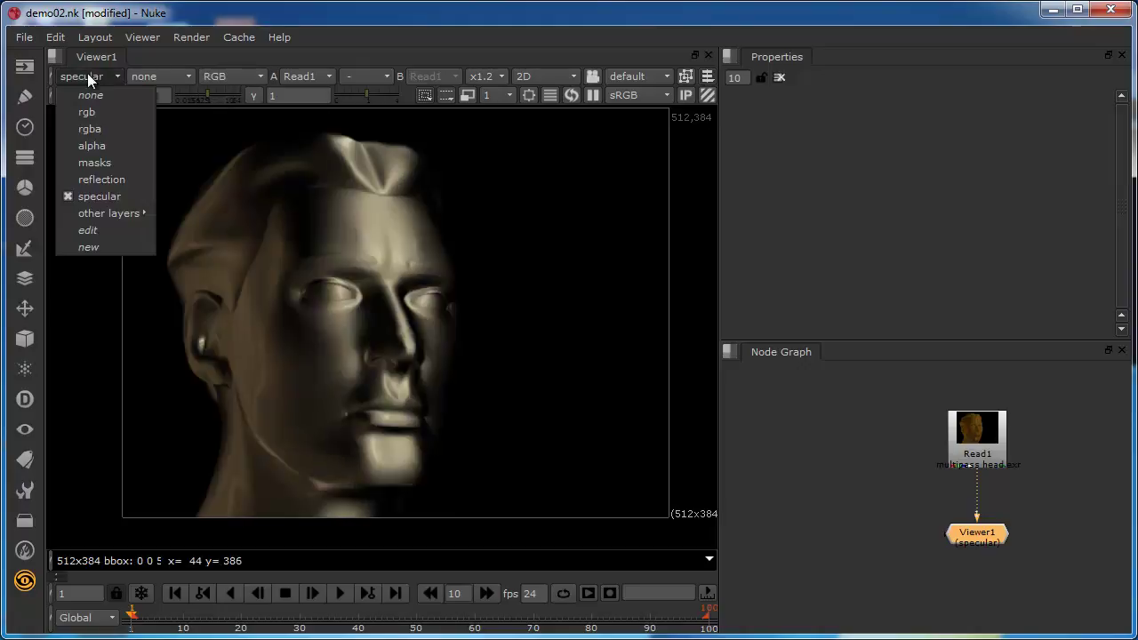
click(89, 130)
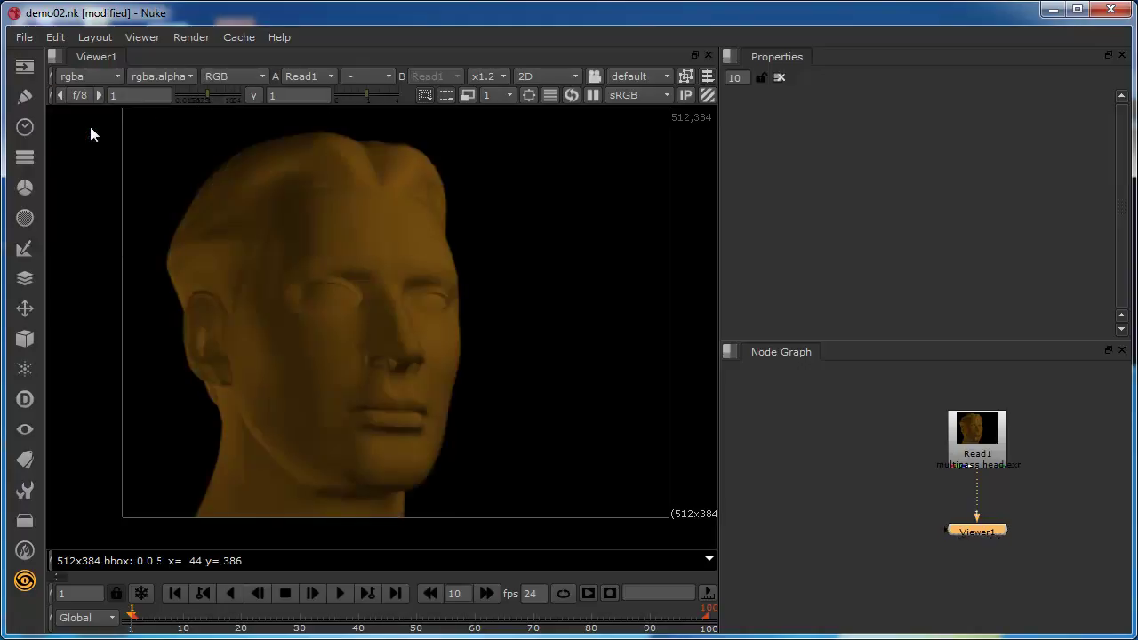
click(233, 78)
click(236, 196)
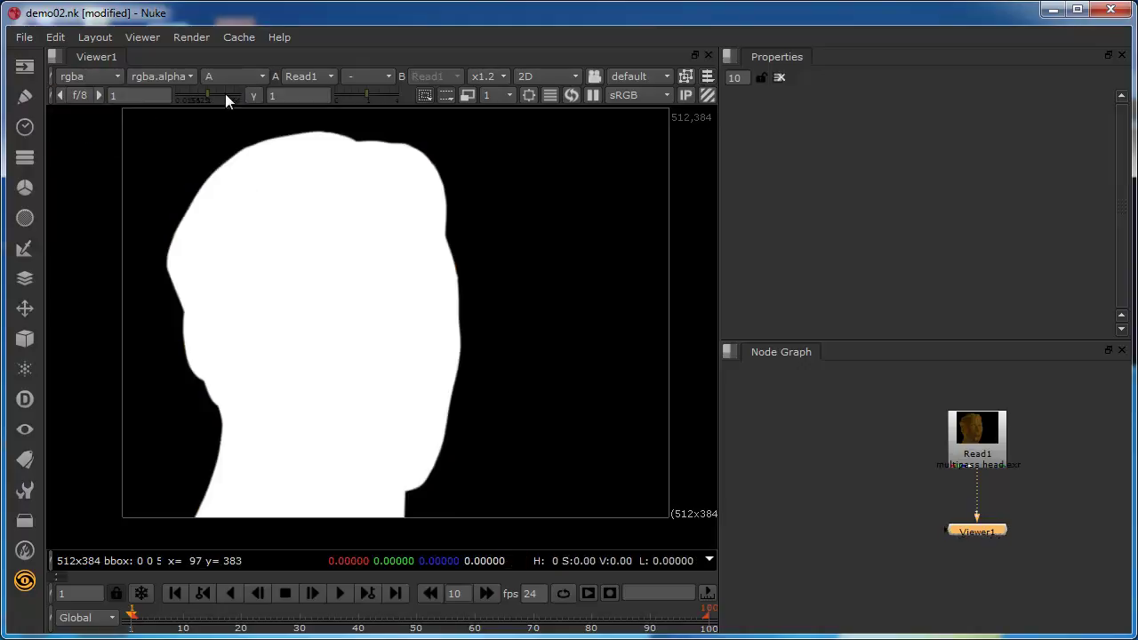
click(230, 78)
click(234, 178)
click(229, 78)
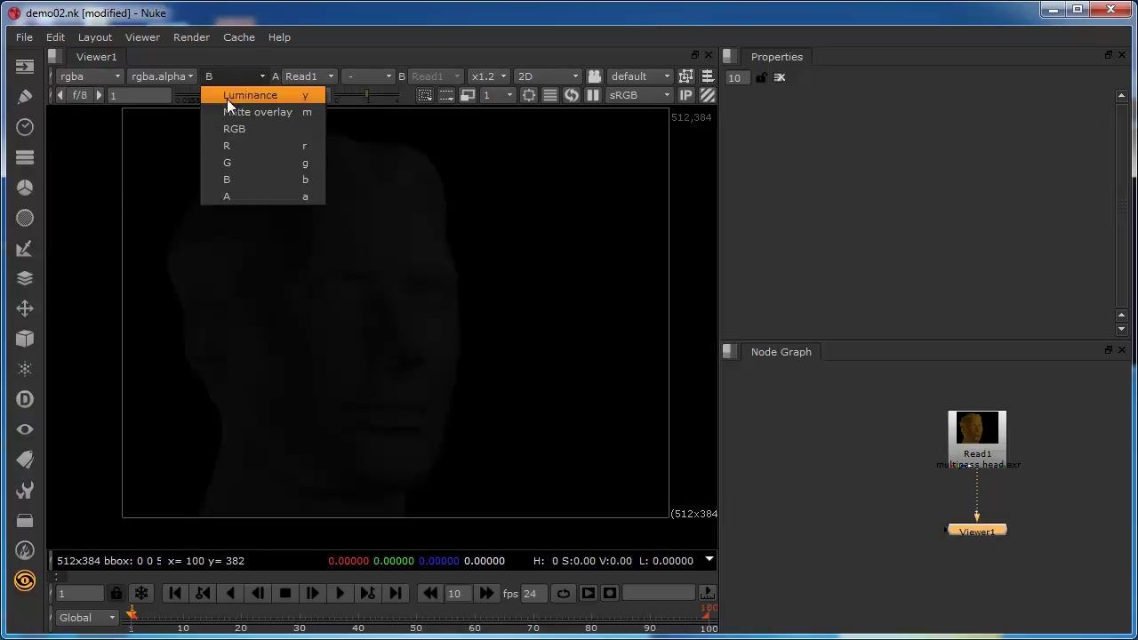
click(233, 144)
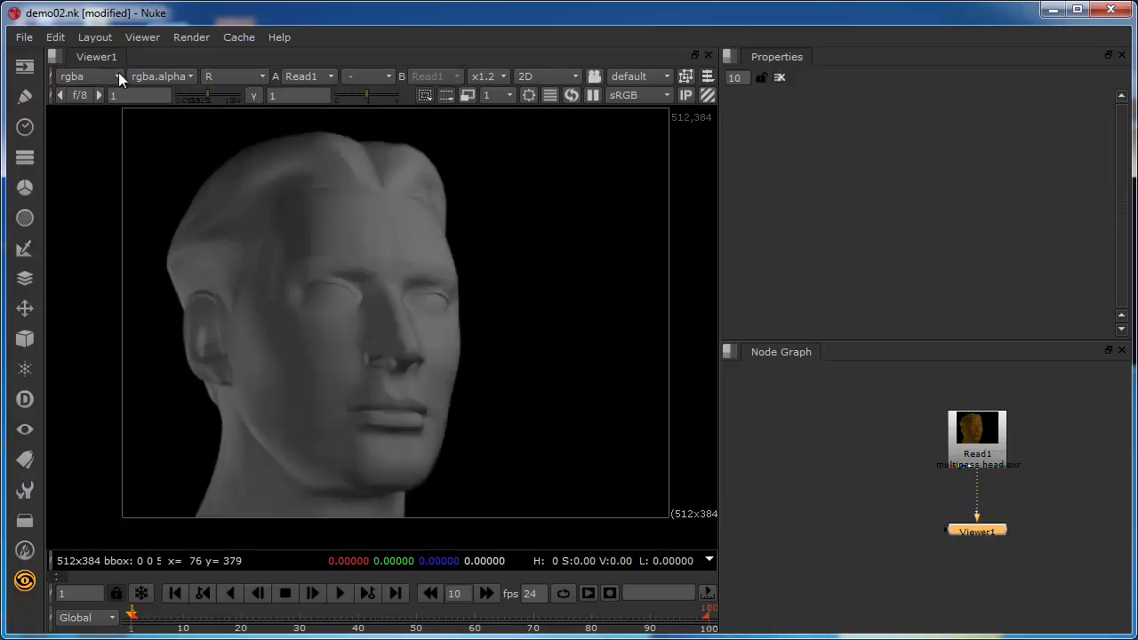
Step: View the rgba layer's green and blue channels, and return the viewer to RGB
click(229, 79)
click(226, 162)
click(216, 77)
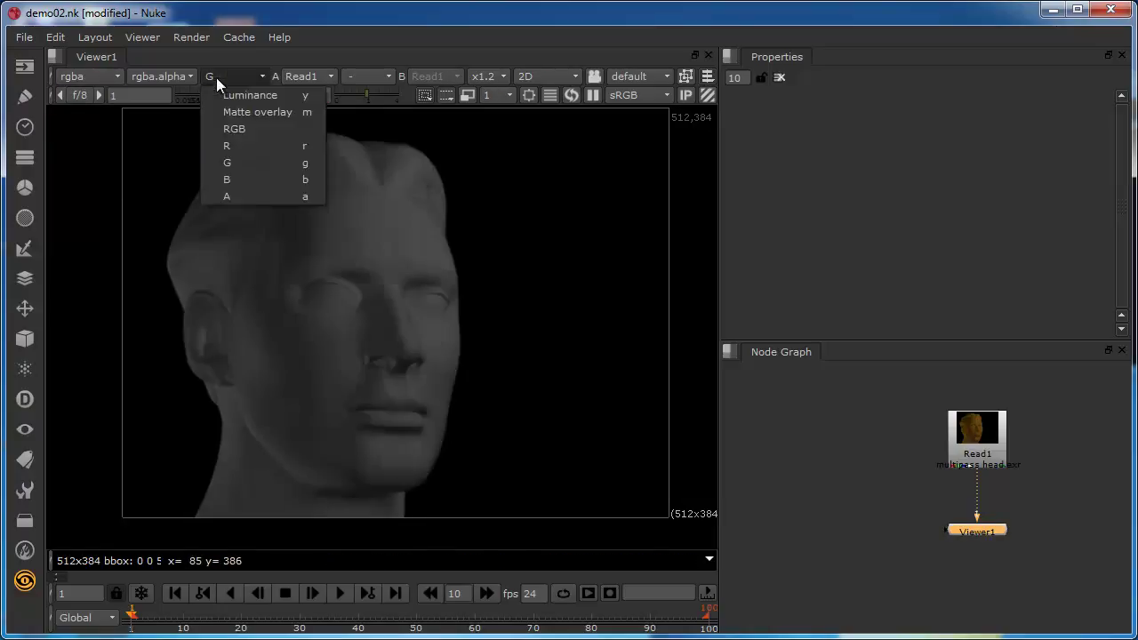
click(236, 179)
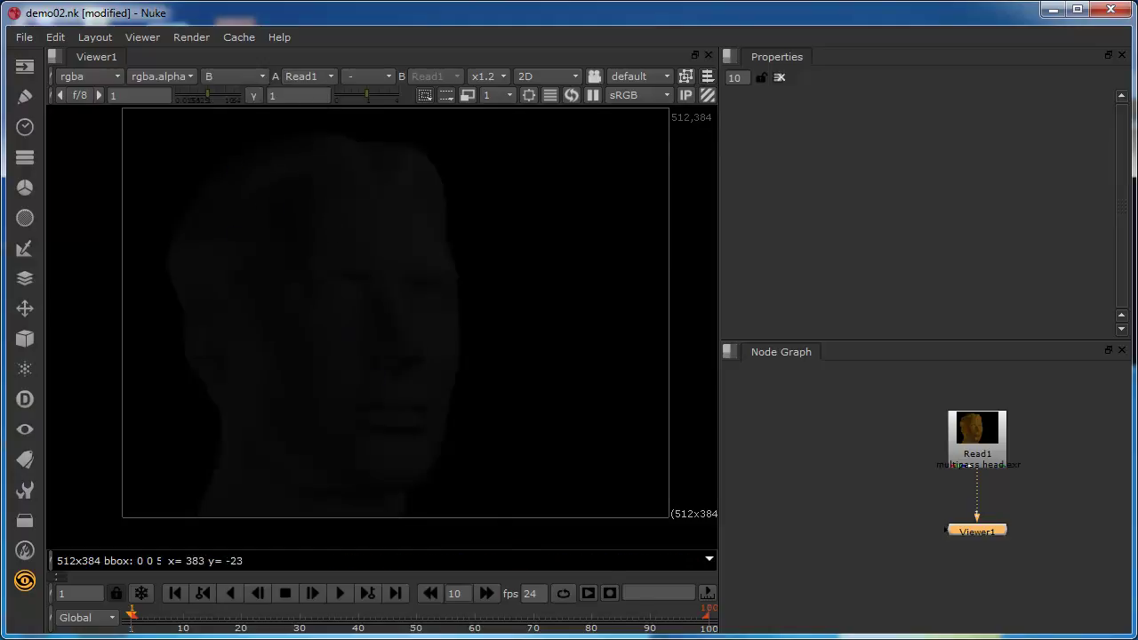
click(229, 81)
click(238, 133)
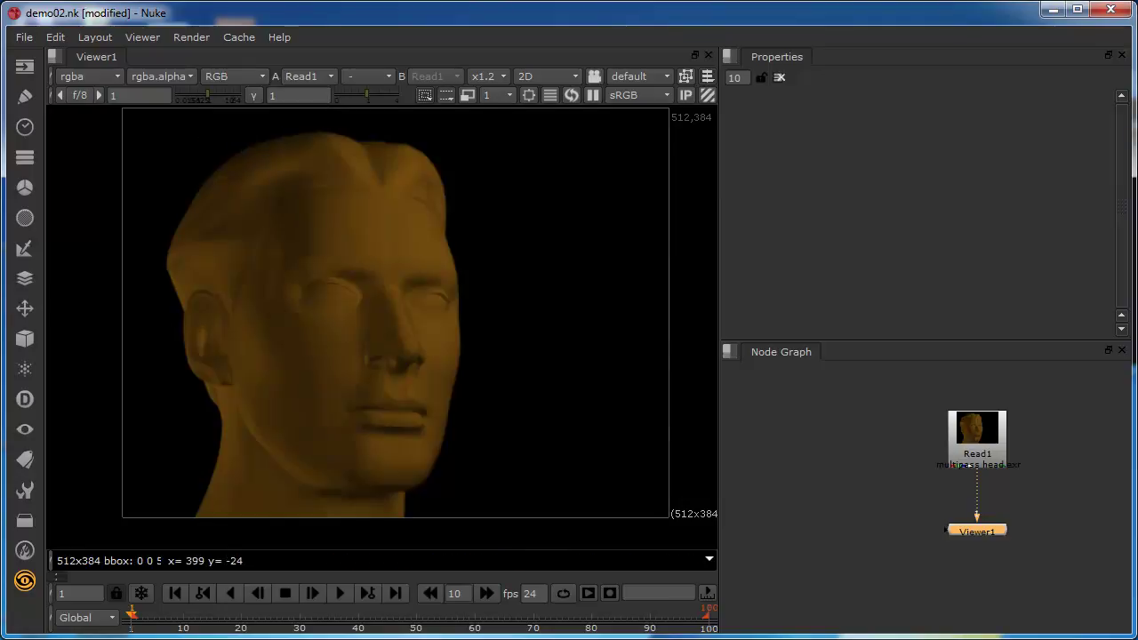
Step: Check which channels can serve as the viewer's alpha, and view the rgba alpha channel
click(179, 74)
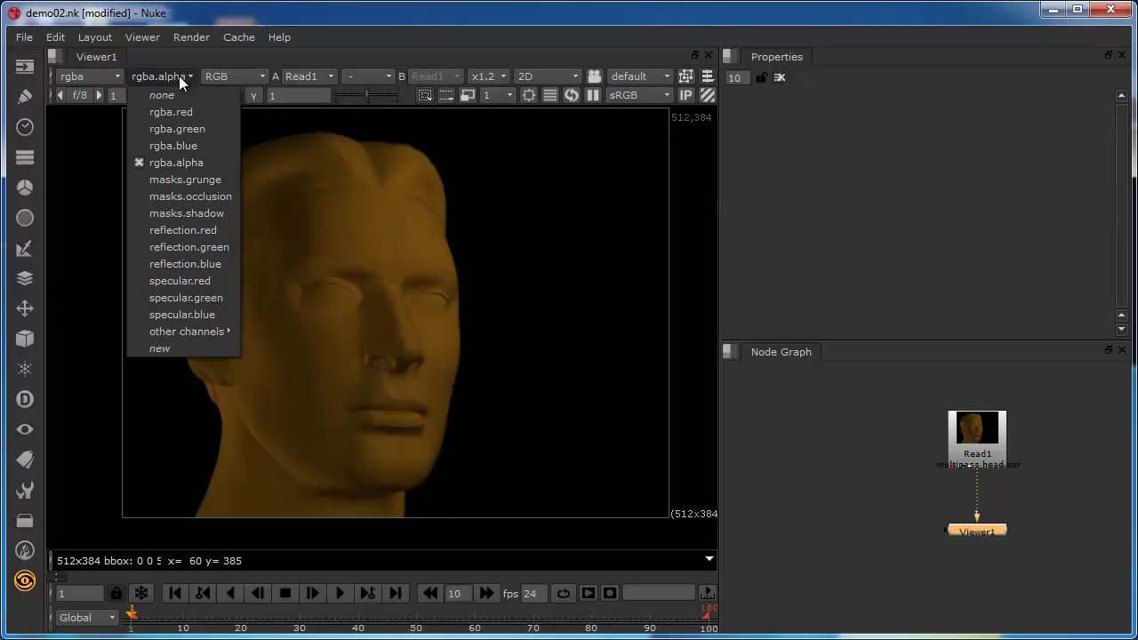
click(233, 76)
click(238, 195)
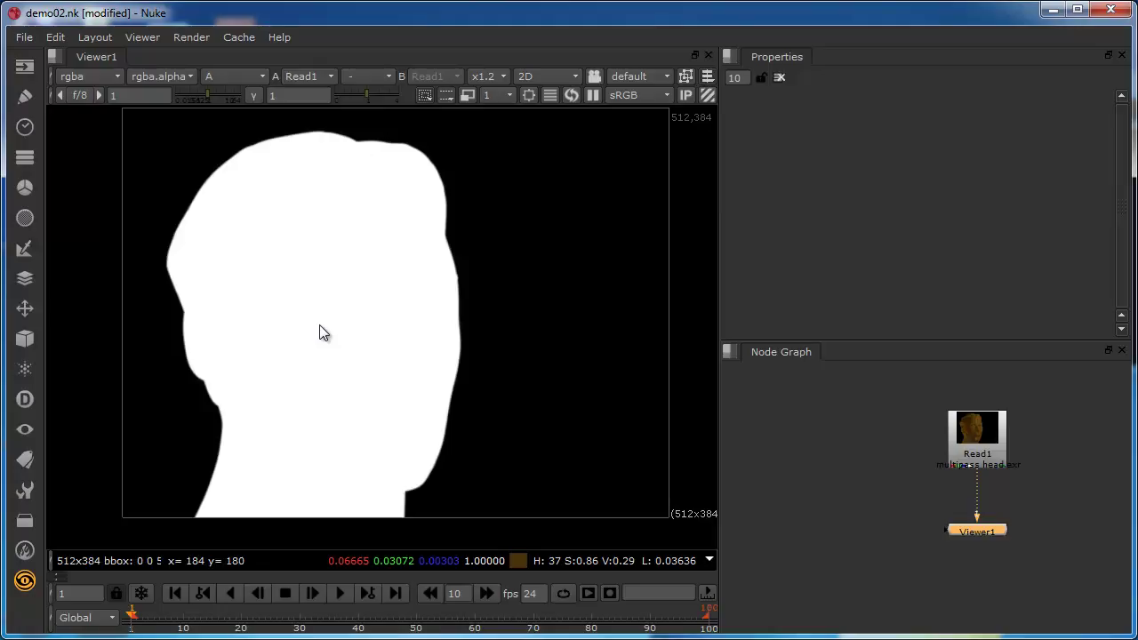
Step: Show masks.shadow and then reflection.blue as the viewer's alpha channel
click(169, 77)
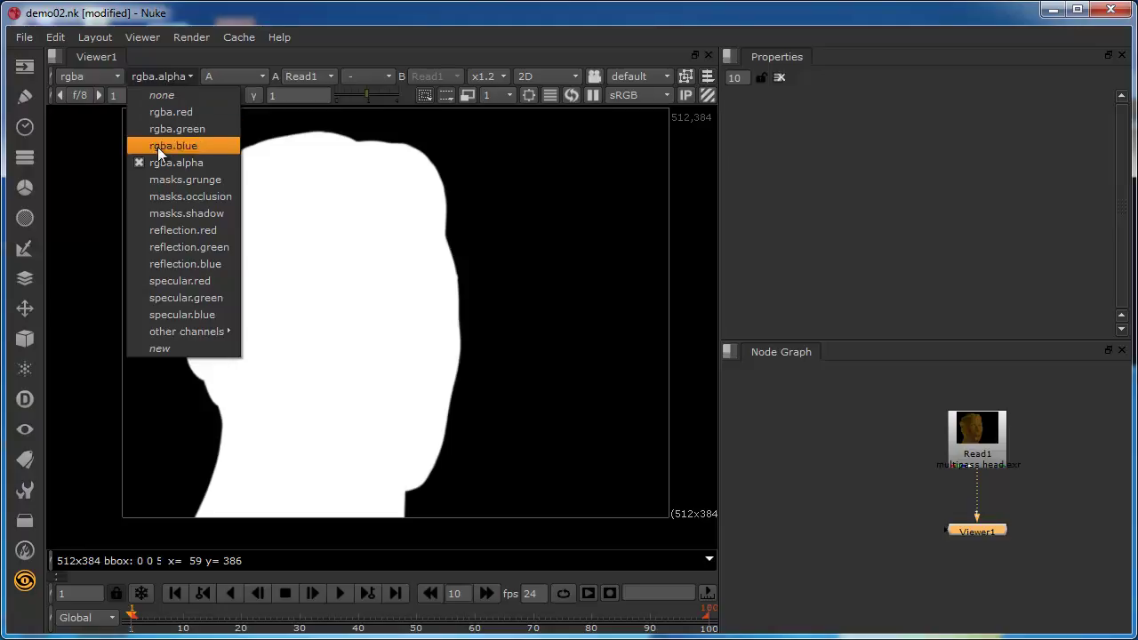
click(166, 217)
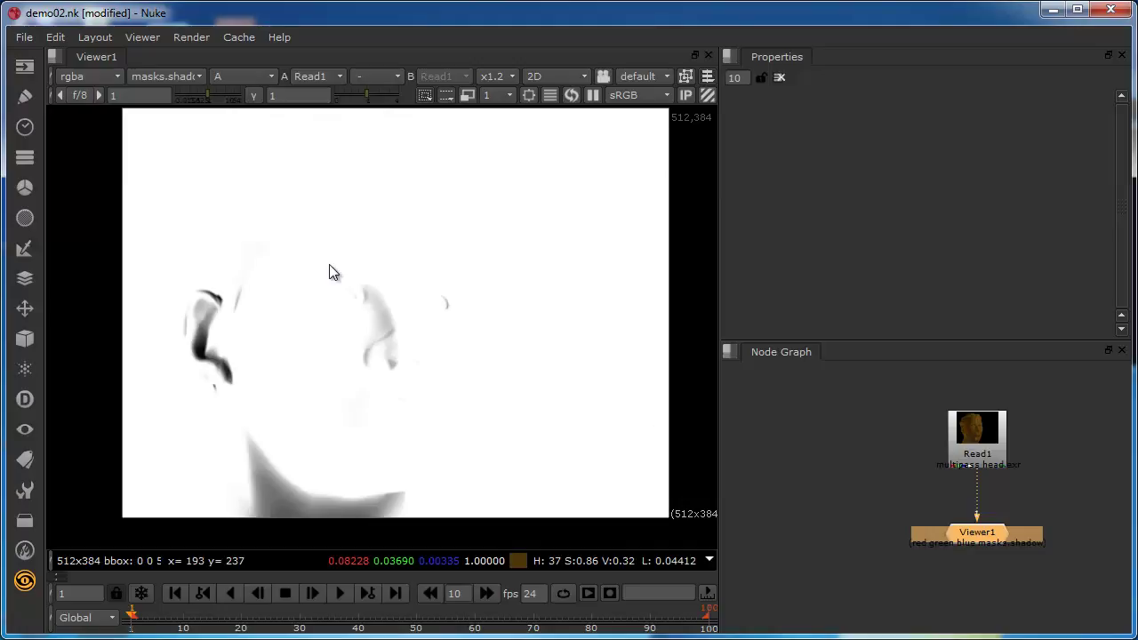
click(183, 77)
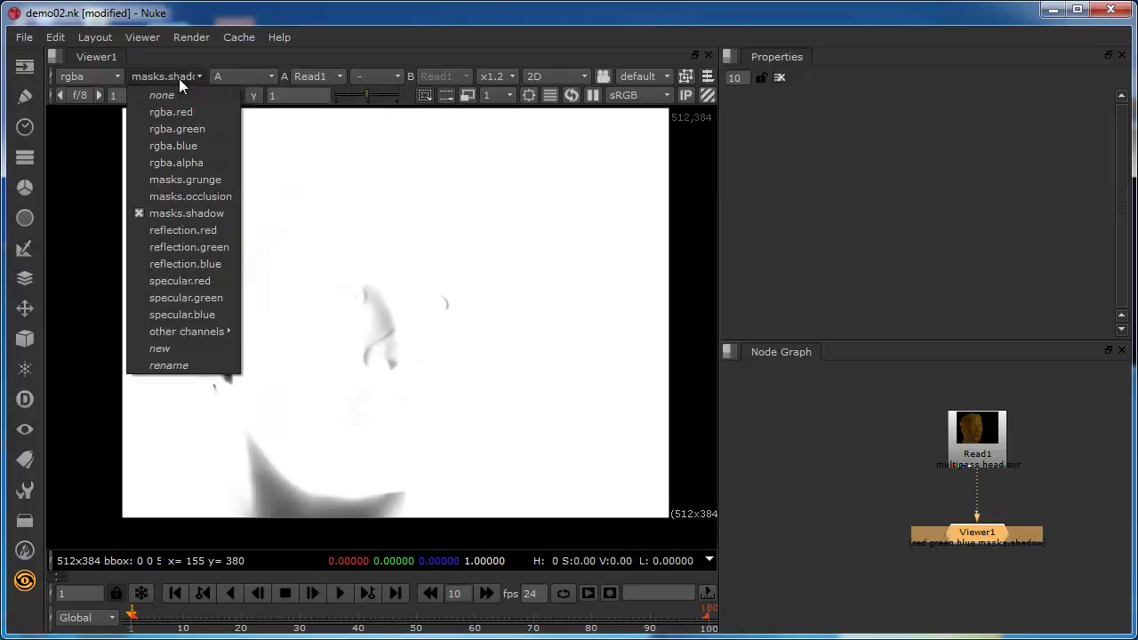
click(178, 264)
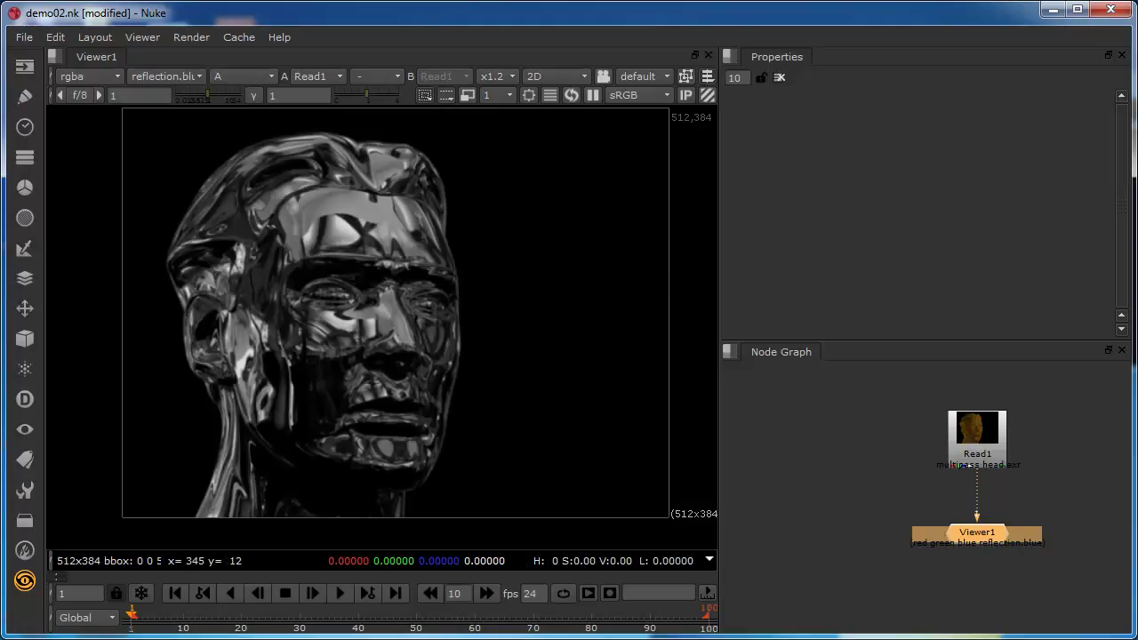
Step: With reflection.blue as the viewer's alpha, view the RGB image and its red, green, blue and alpha channels in turn
click(233, 76)
click(258, 131)
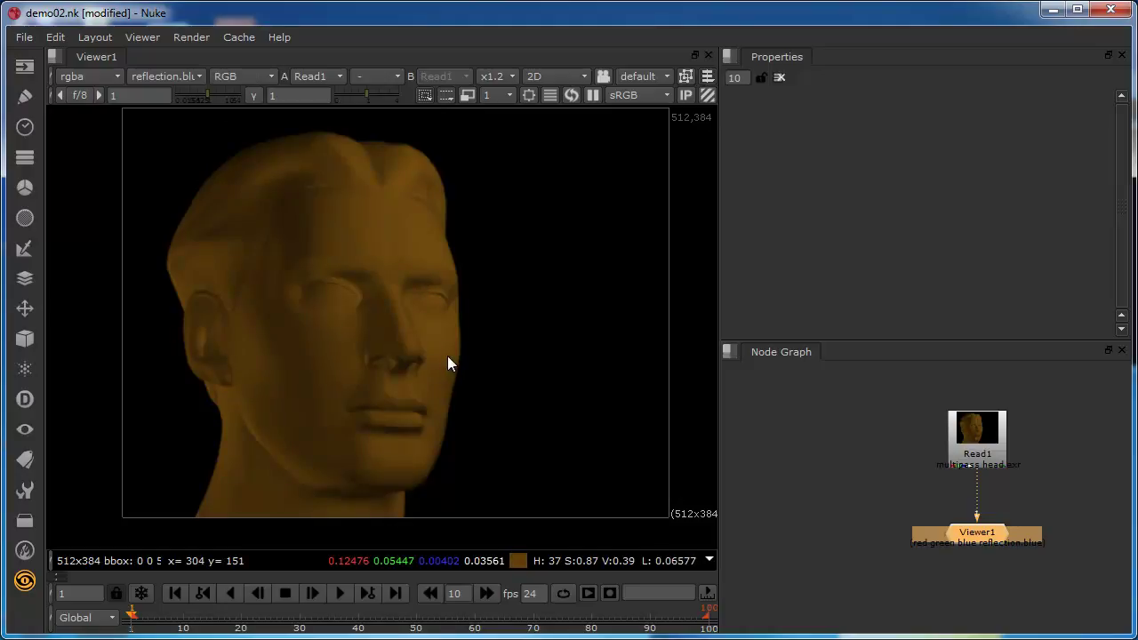
click(247, 80)
click(249, 145)
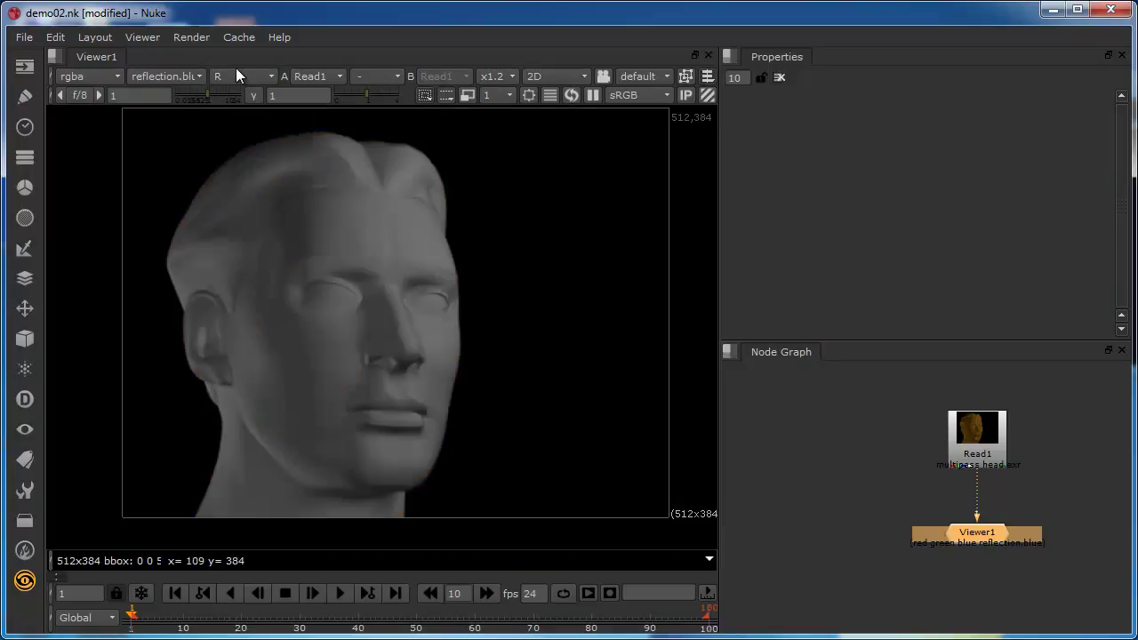
click(238, 79)
click(252, 162)
click(244, 79)
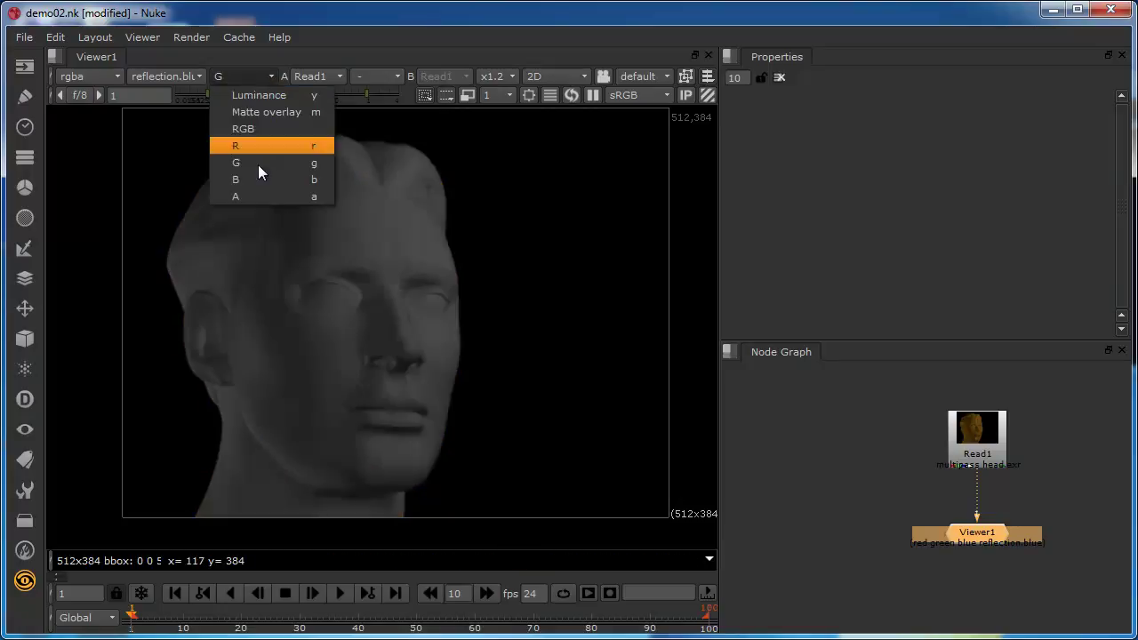
click(260, 178)
click(241, 78)
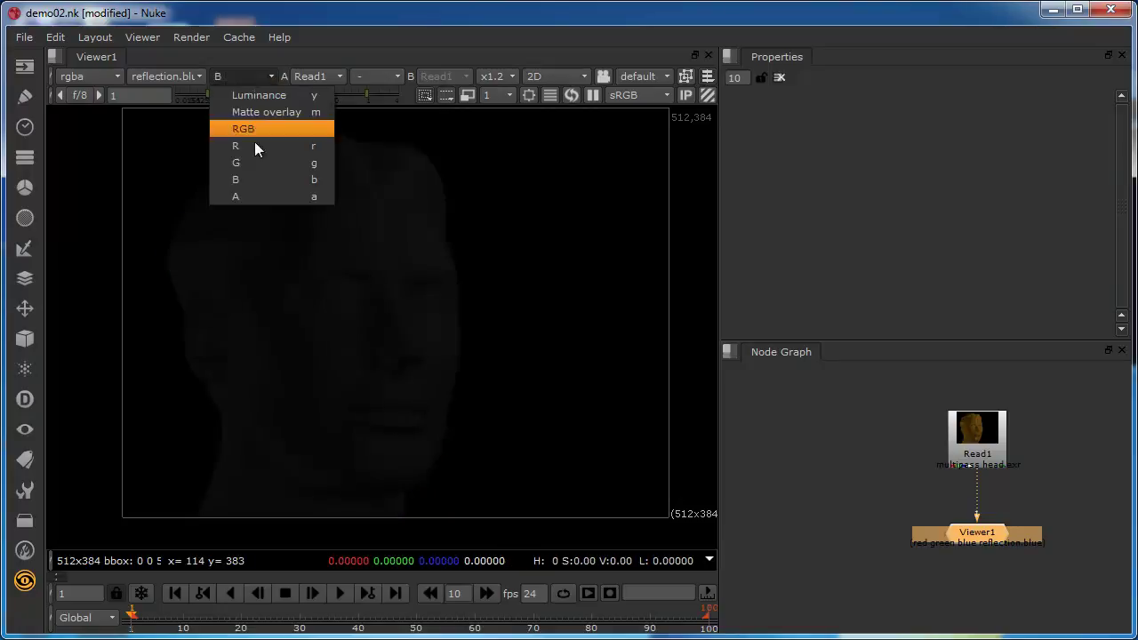
click(263, 195)
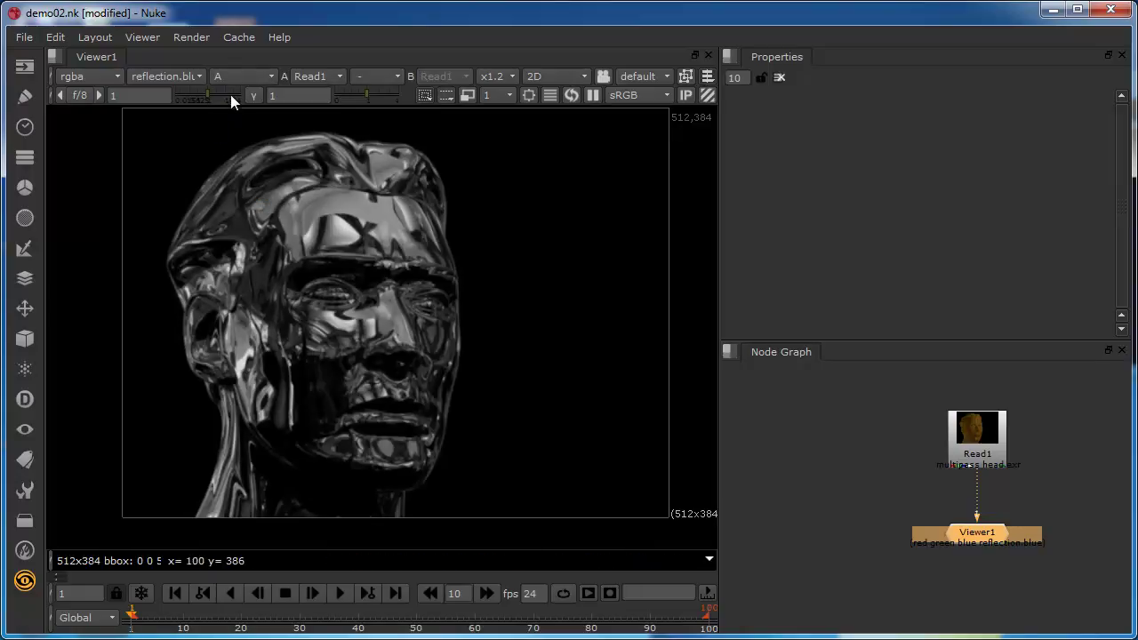
Step: Set the viewer's alpha channel back to rgba.alpha and return the display to RGB
click(93, 75)
click(92, 75)
click(166, 80)
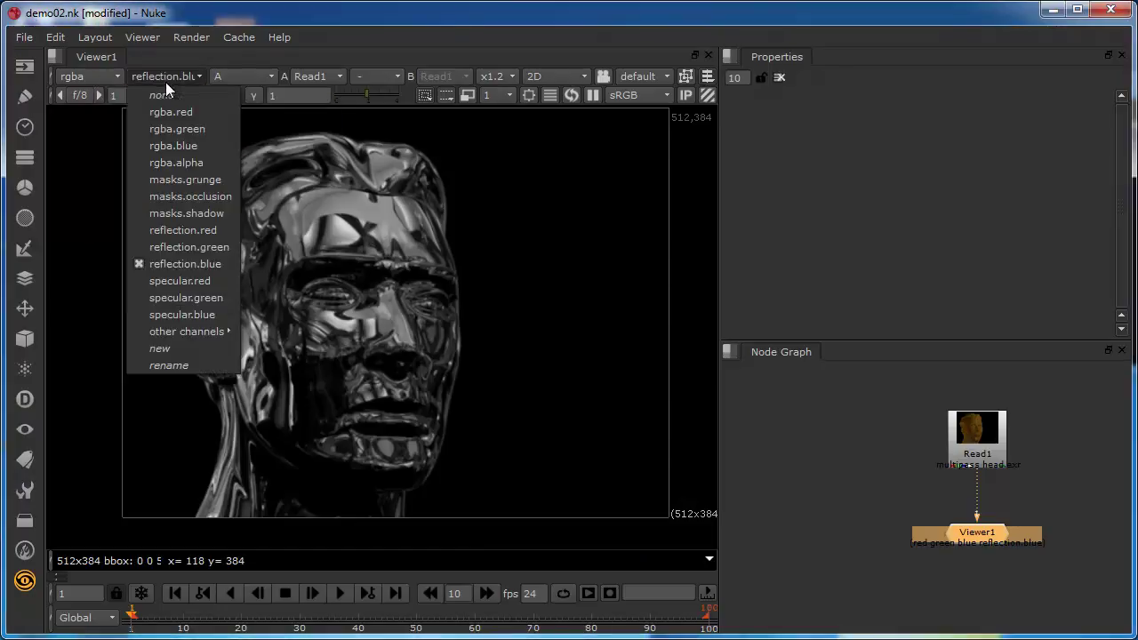
click(179, 164)
click(233, 75)
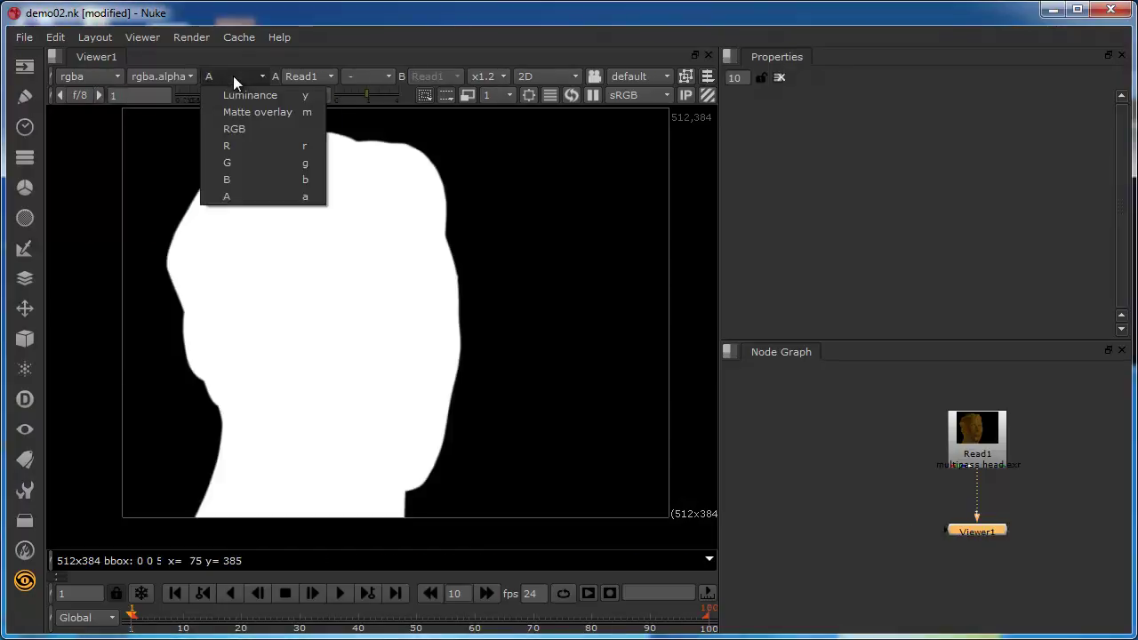
click(245, 129)
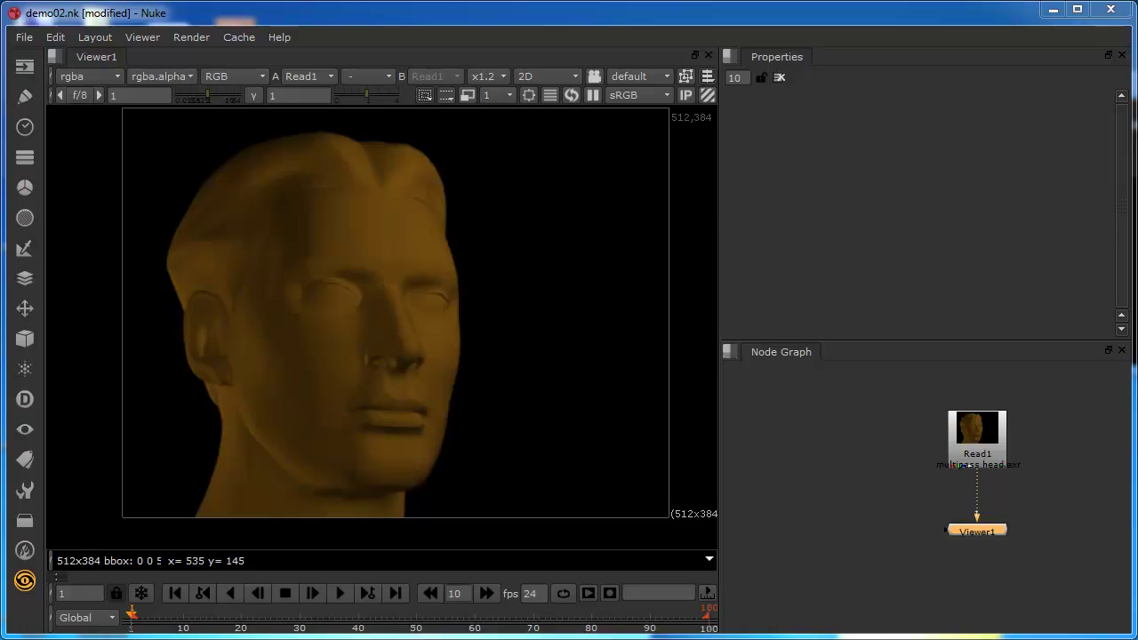
Step: Show the available channel nodes
click(26, 158)
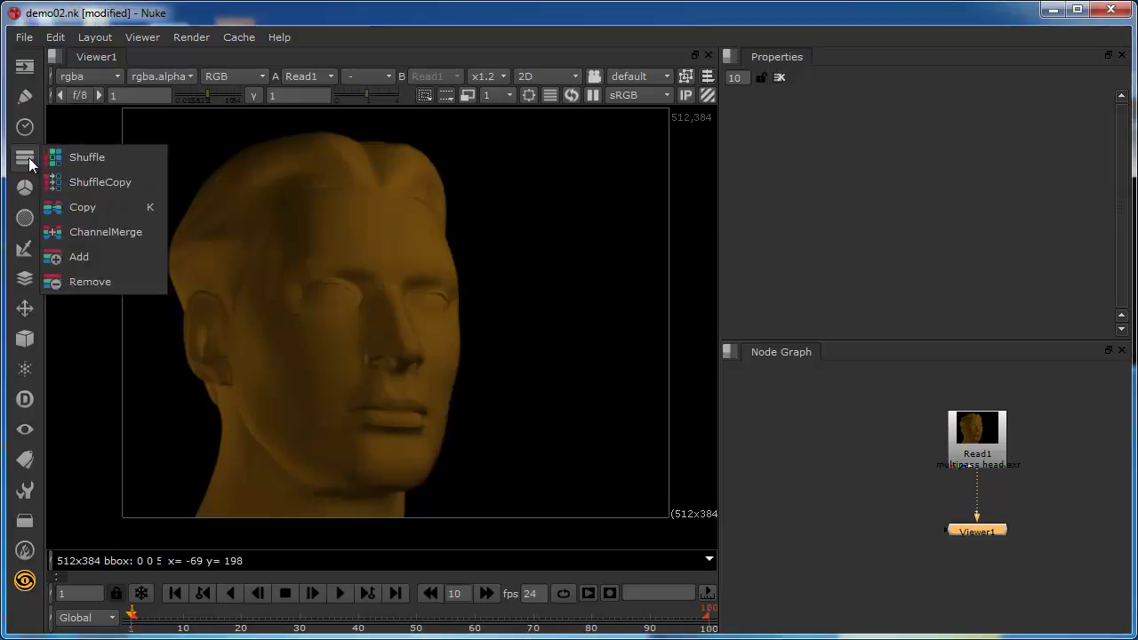